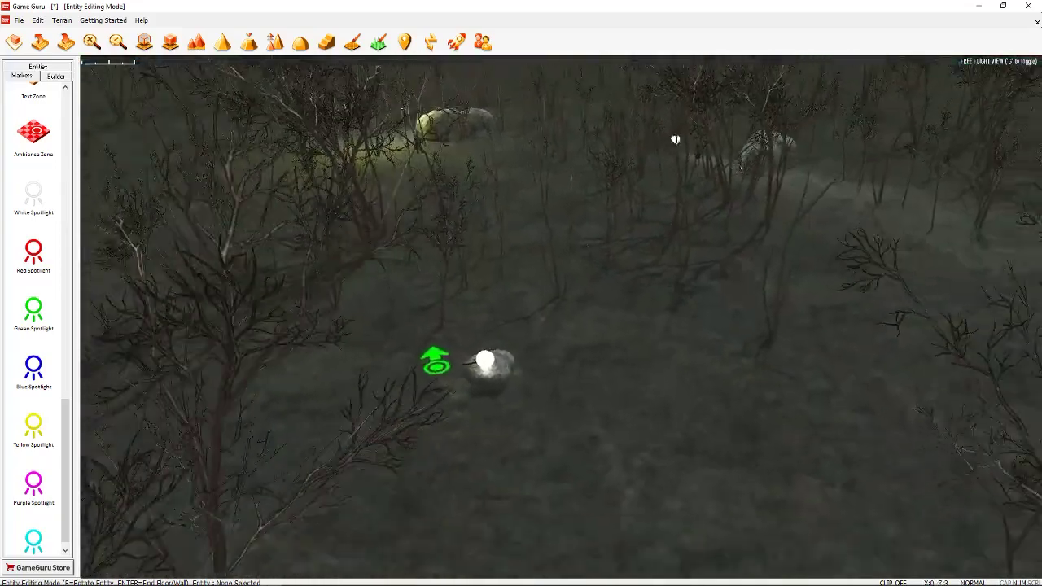
Delete the white spotlight above the rock that holds the shotgun and ammo boxes
right_drag(675, 139, 592, 222)
right_drag(737, 391, 786, 399)
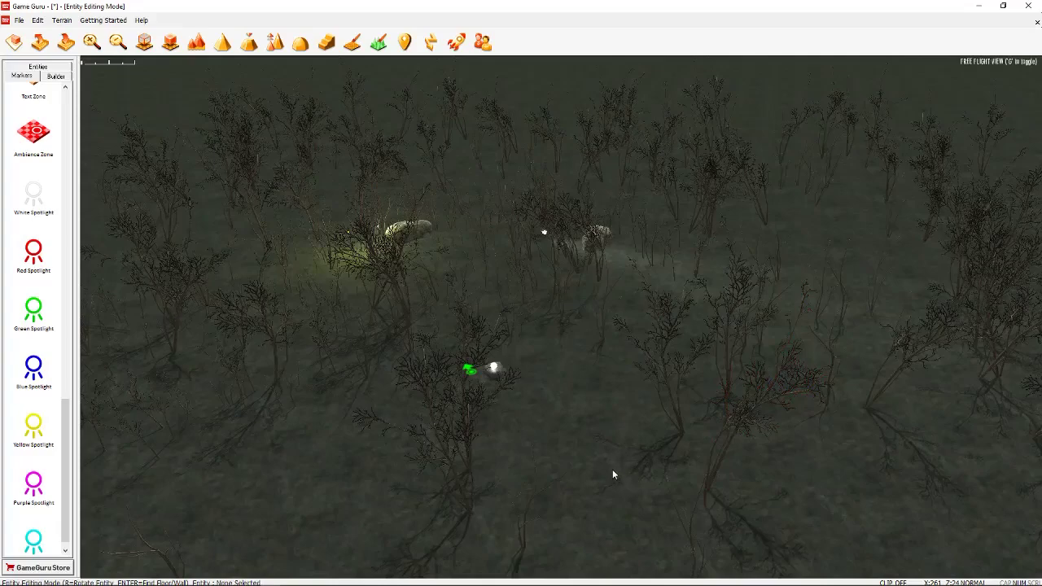
key(w)
mouse_move(577, 441)
right_down()
mouse_move(562, 505)
mouse_move(575, 454)
mouse_move(530, 439)
mouse_move(513, 419)
mouse_move(533, 472)
mouse_move(509, 509)
mouse_move(525, 488)
mouse_move(648, 458)
mouse_move(641, 472)
mouse_move(629, 450)
right_up()
key(w)
key(w)
key(s)
key(d)
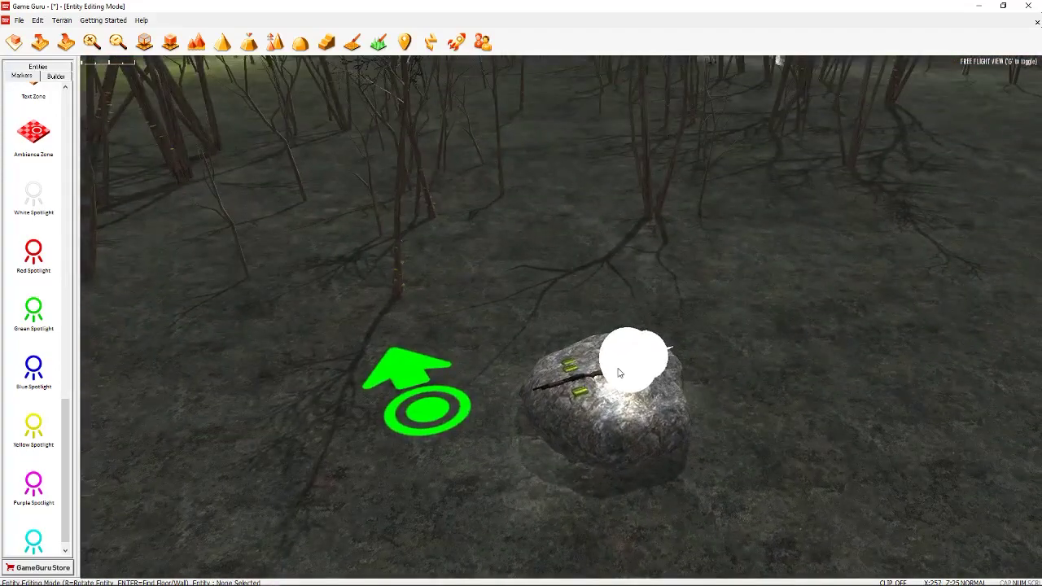
click(643, 372)
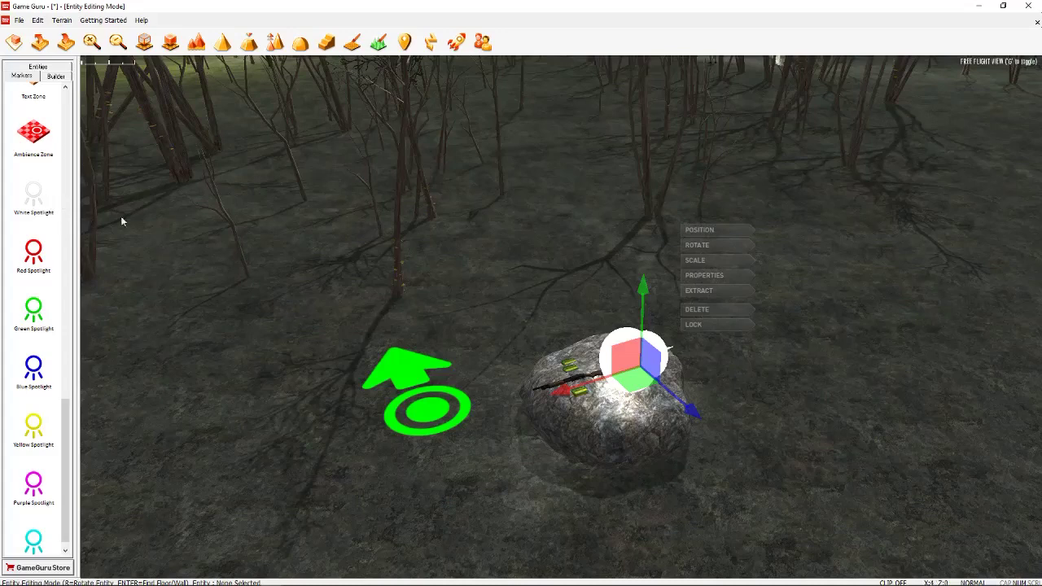
drag(627, 380, 645, 380)
key(Delete)
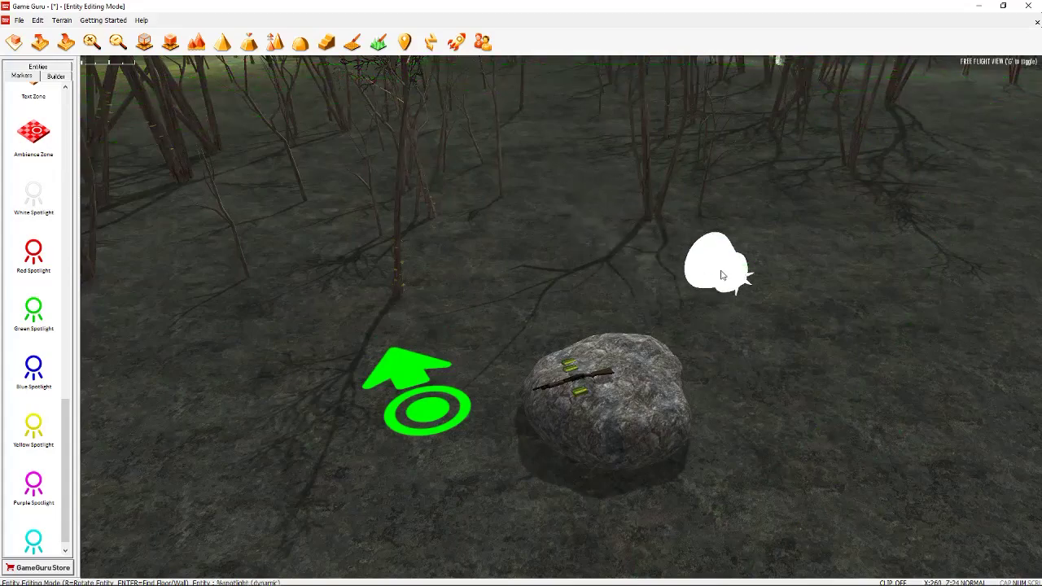
Place a new white spotlight on the ground beyond the shotgun rock and apply a new light range to it
click(720, 272)
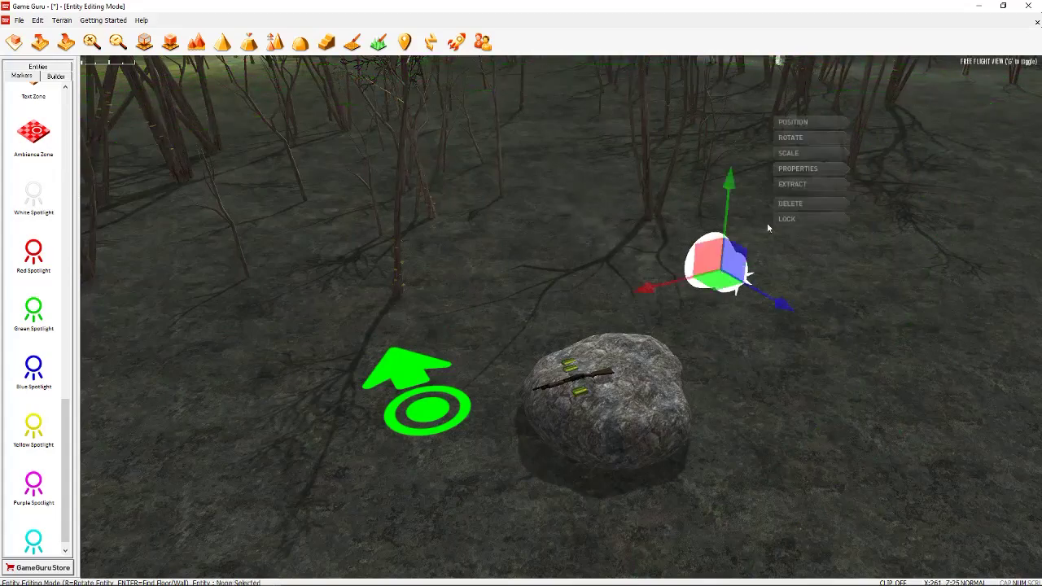
click(787, 169)
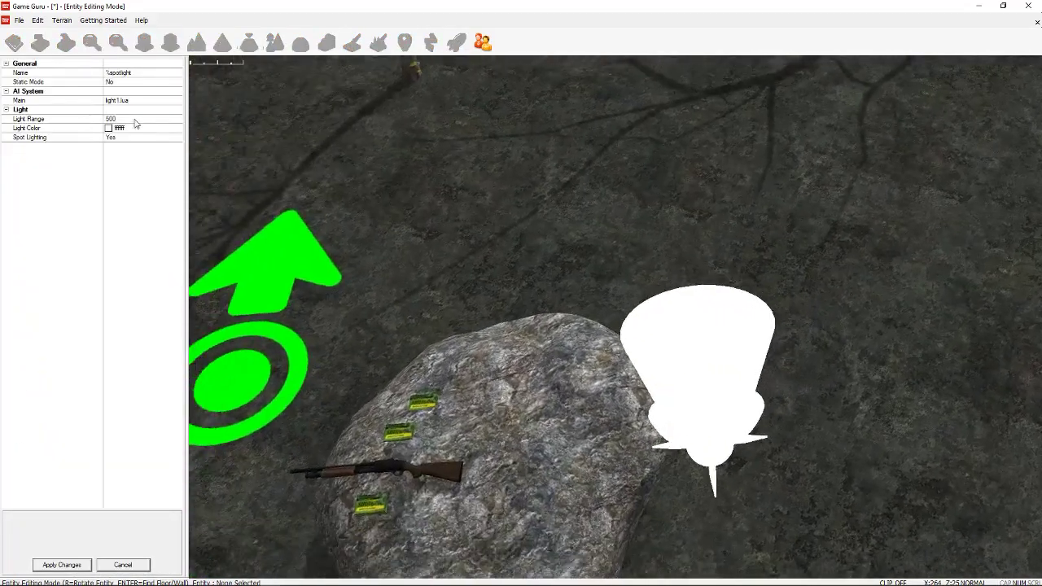
click(135, 120)
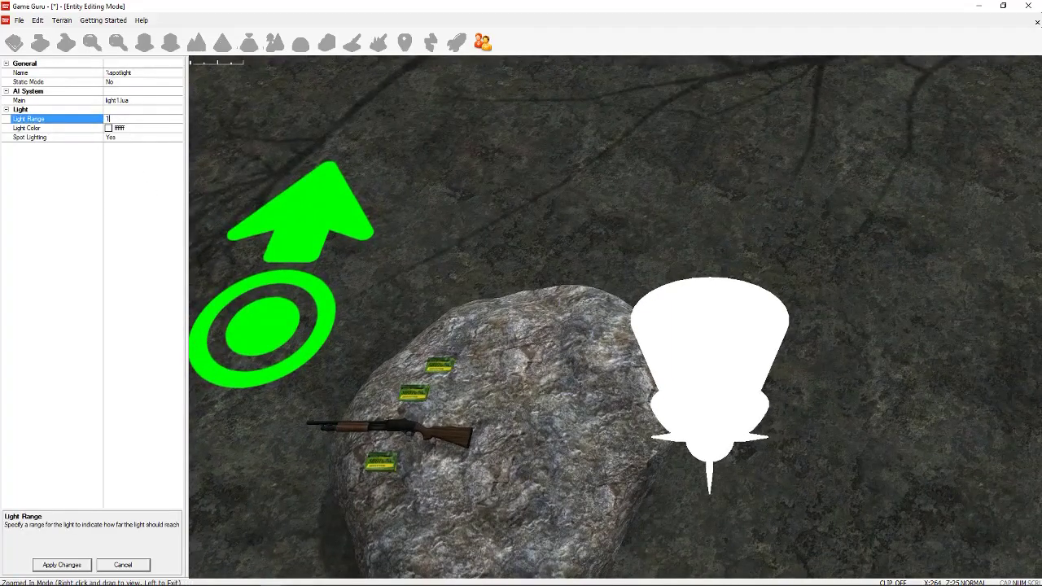
click(75, 565)
Rotate the new white spotlight downward and move it directly above the shotgun rock so it lights the surface
click(713, 280)
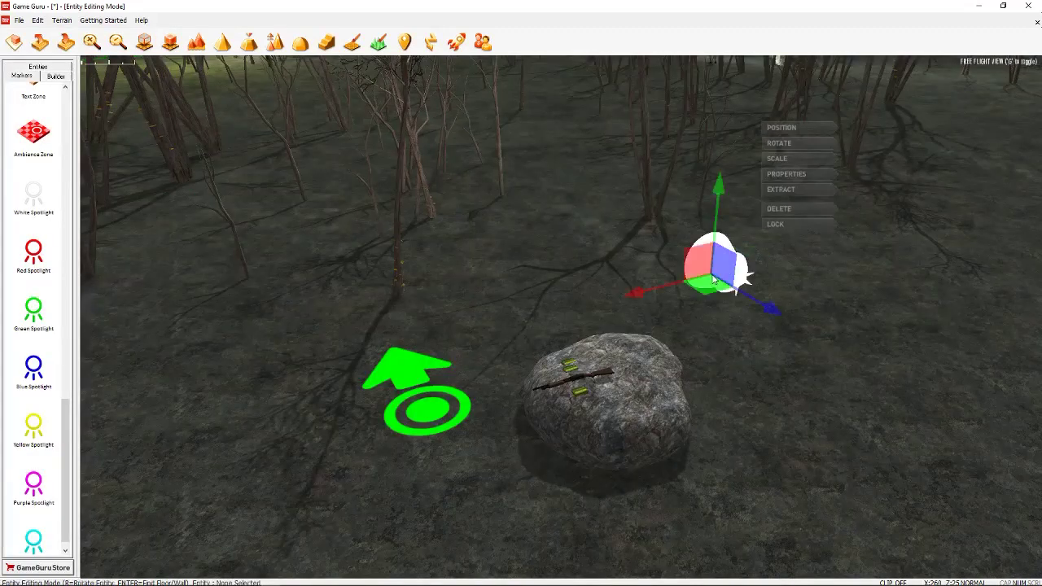
click(776, 147)
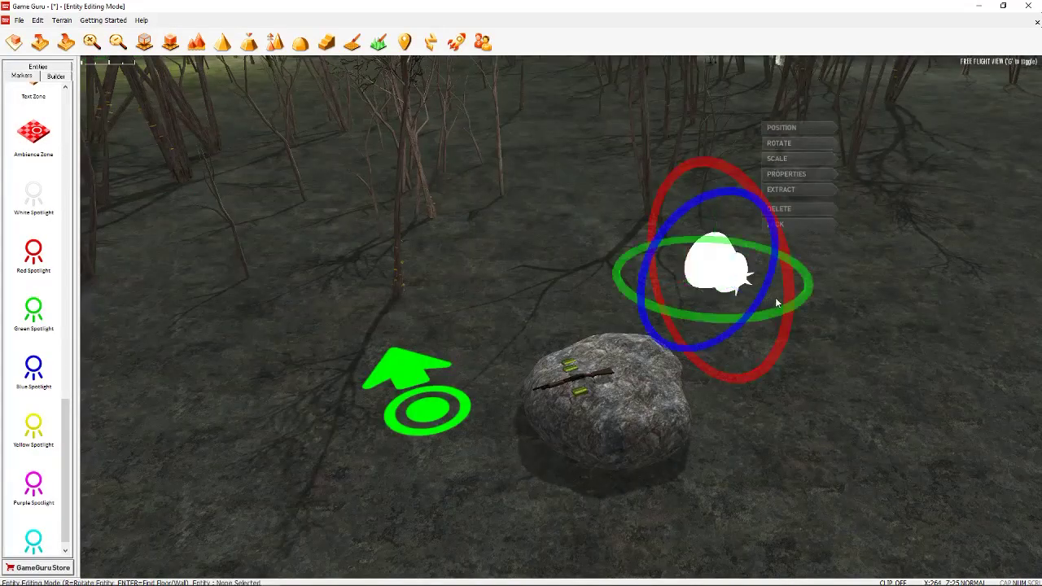
drag(789, 290, 759, 237)
click(715, 292)
click(715, 291)
drag(715, 291, 638, 346)
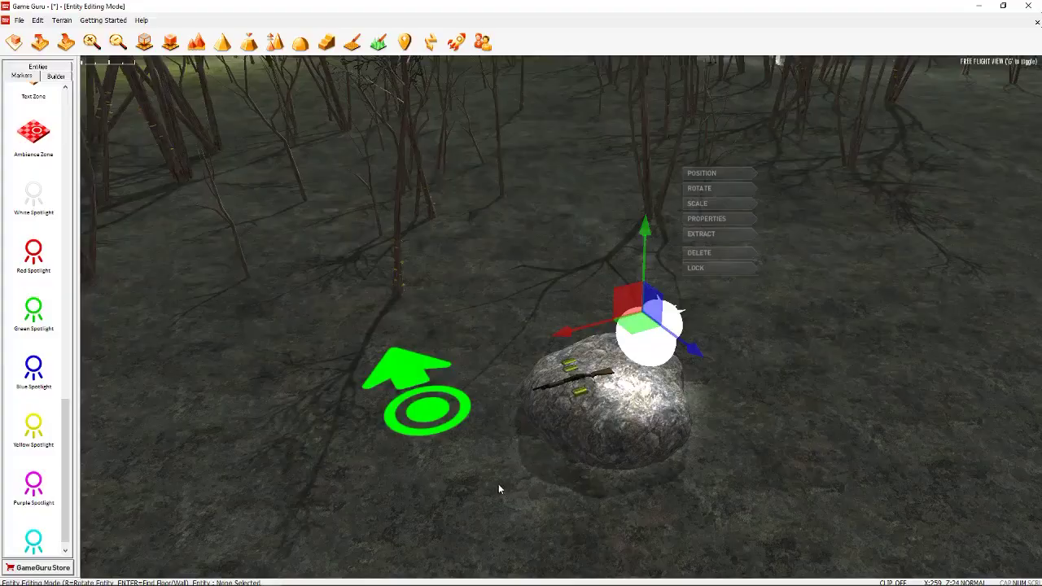
Examine the other lit rocks in the forest and the female zombie standing near the second white spotlight
key(s)
right_drag(498, 484, 472, 346)
key(w)
key(s)
key(w)
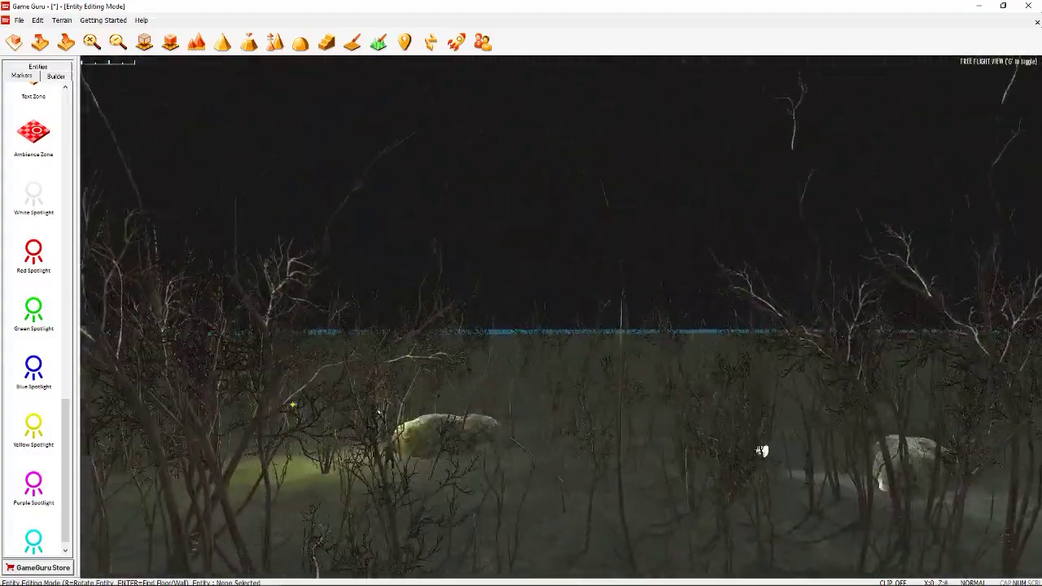
right_drag(761, 450, 1017, 566)
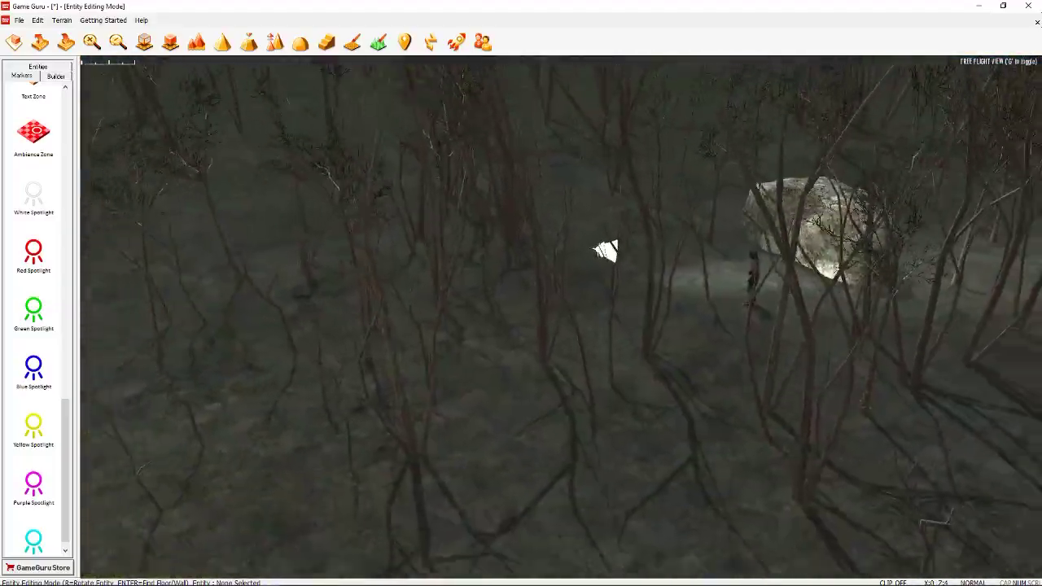
right_drag(607, 251, 937, 314)
key(s)
key(w)
key(w)
key(s)
key(w)
key(s)
key(s)
key(w)
key(w)
right_drag(598, 423, 577, 361)
key(s)
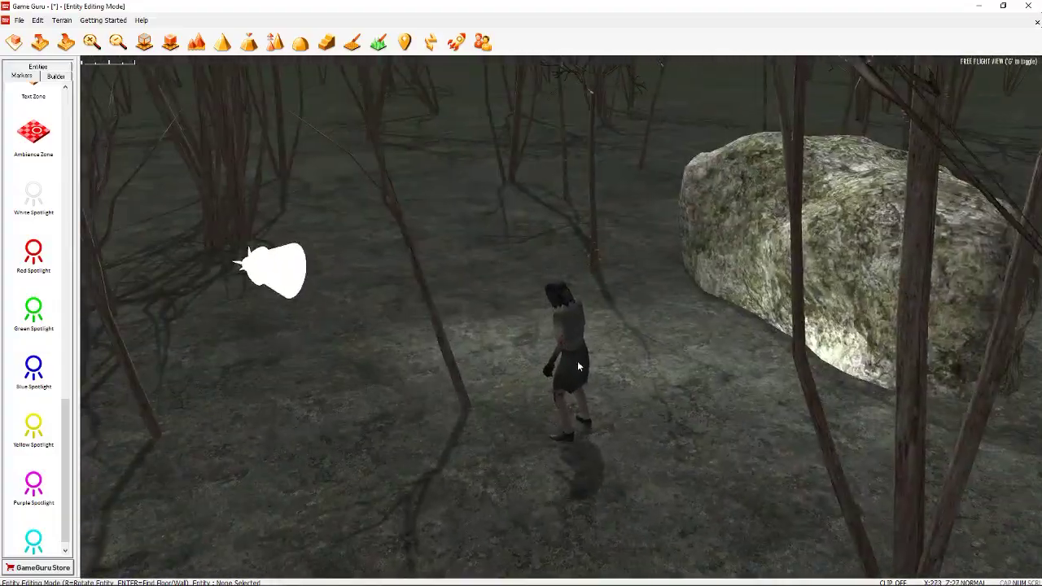
Lock the dead tree standing between the white spotlight and the female zombie
click(577, 361)
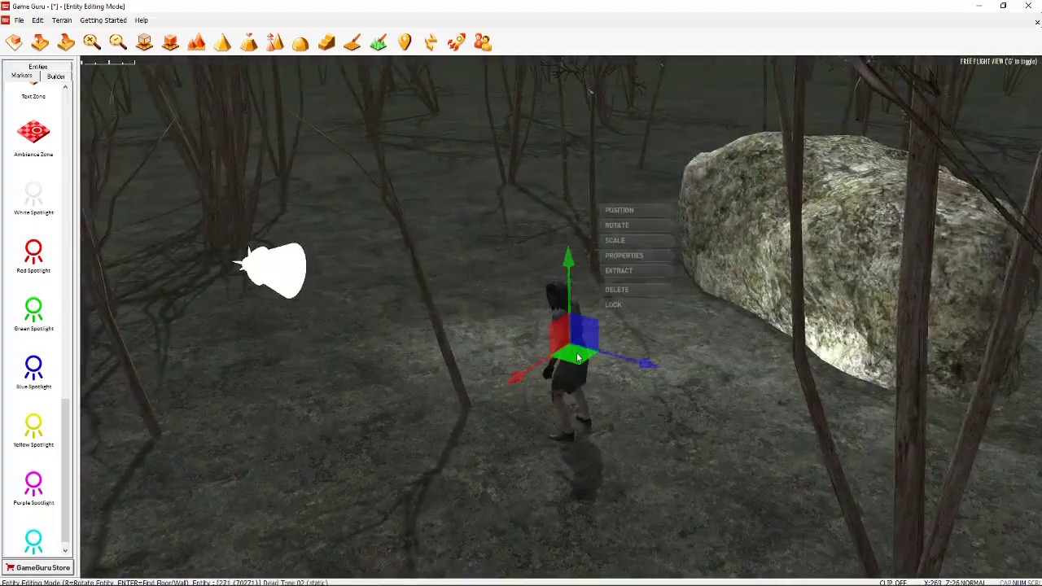
click(624, 256)
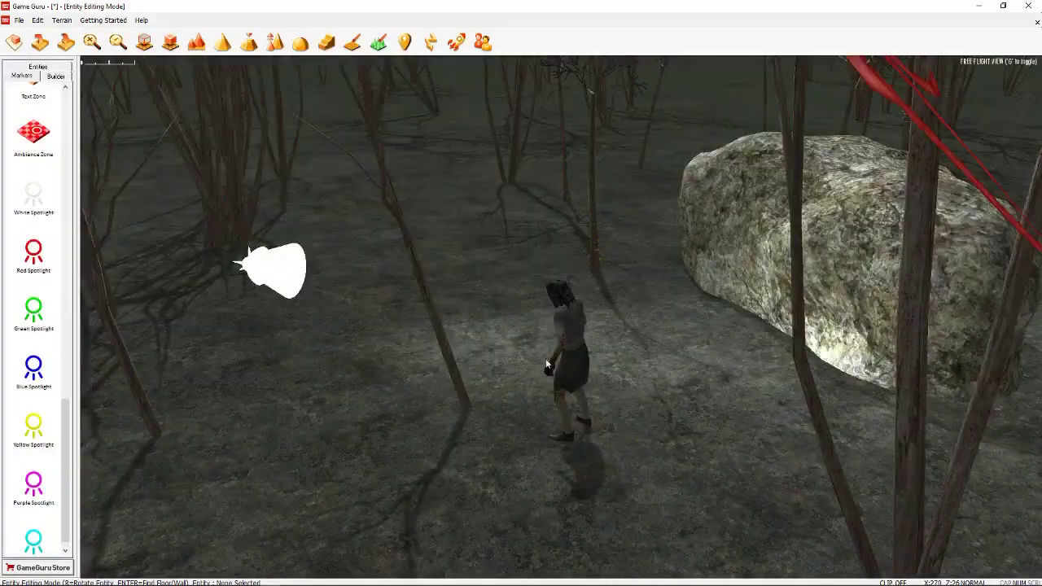
click(633, 476)
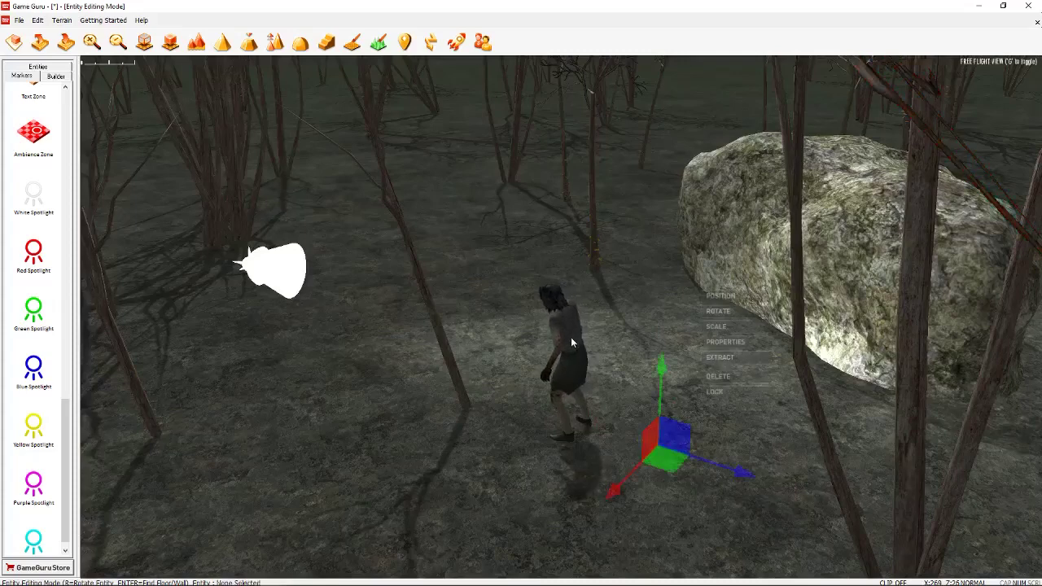
click(433, 314)
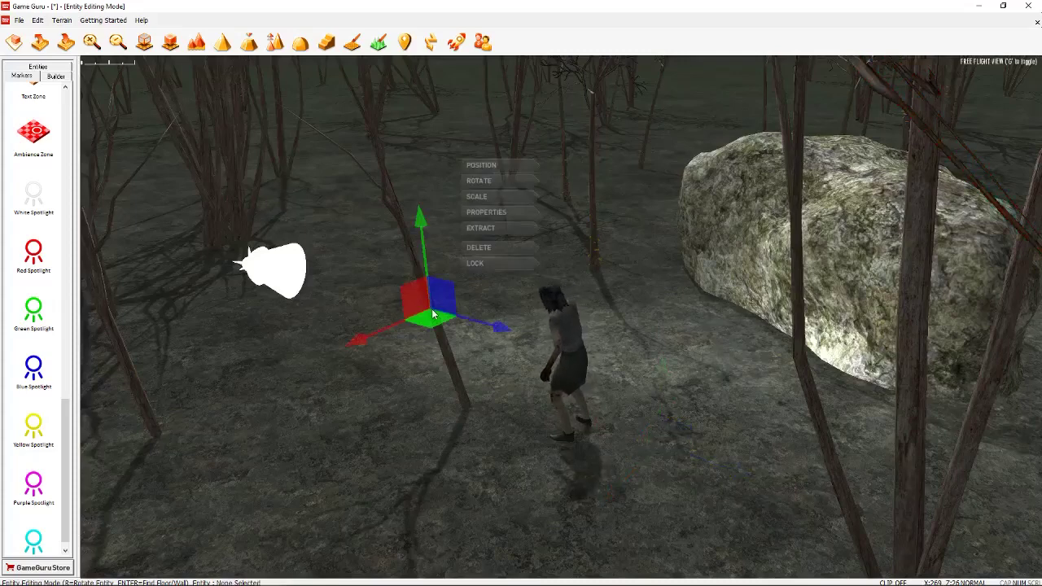
click(499, 261)
Review the female zombie's View Cone Angle and View Range properties, and close them without applying changes
click(571, 331)
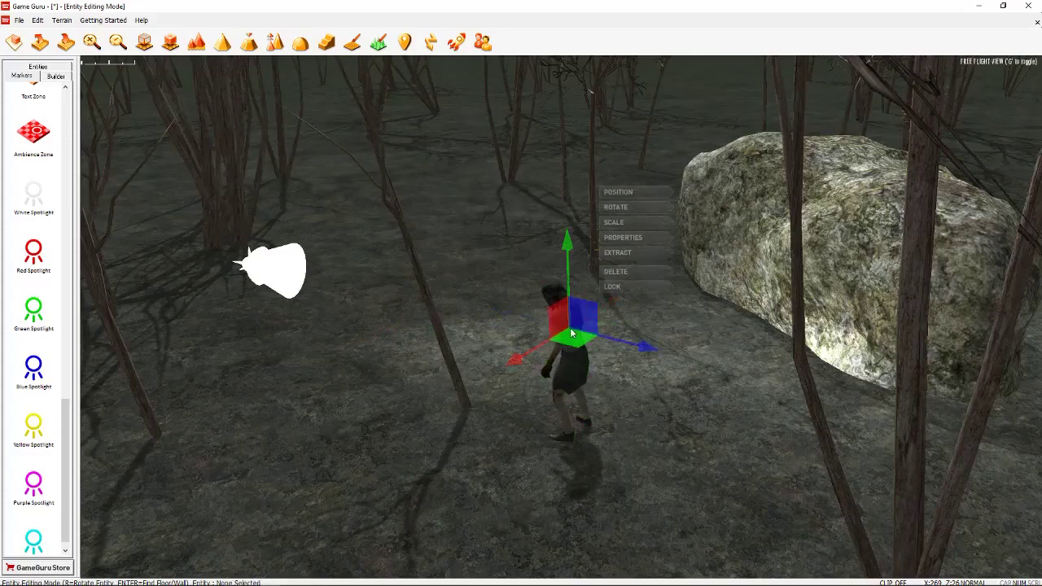
click(614, 238)
click(731, 237)
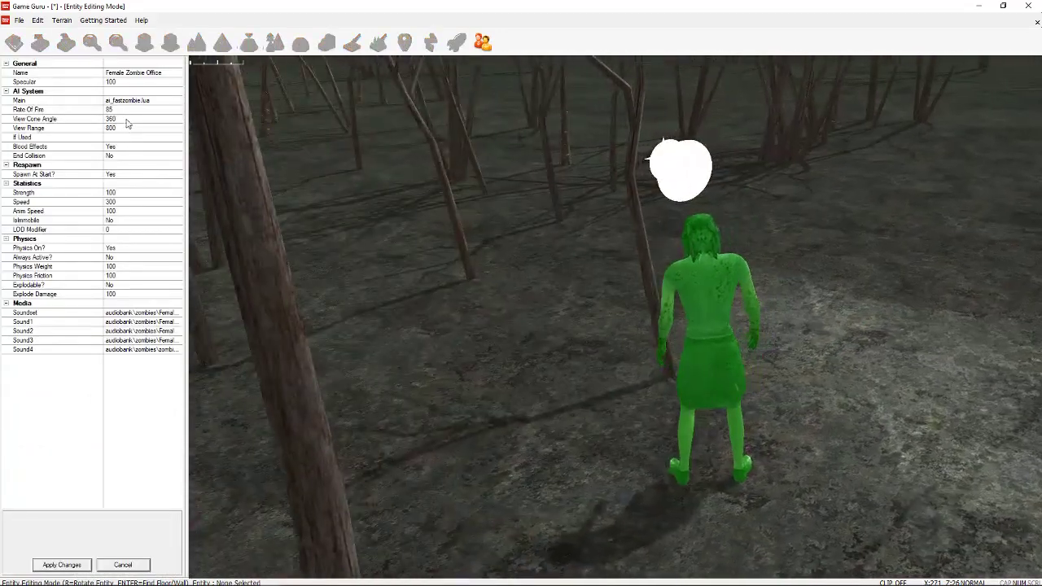
click(68, 121)
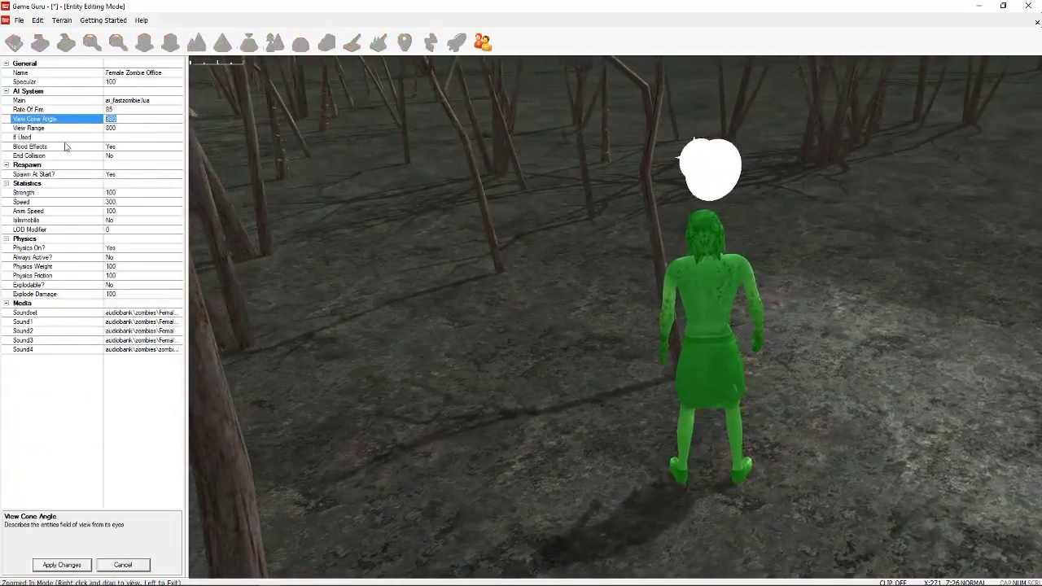
click(137, 120)
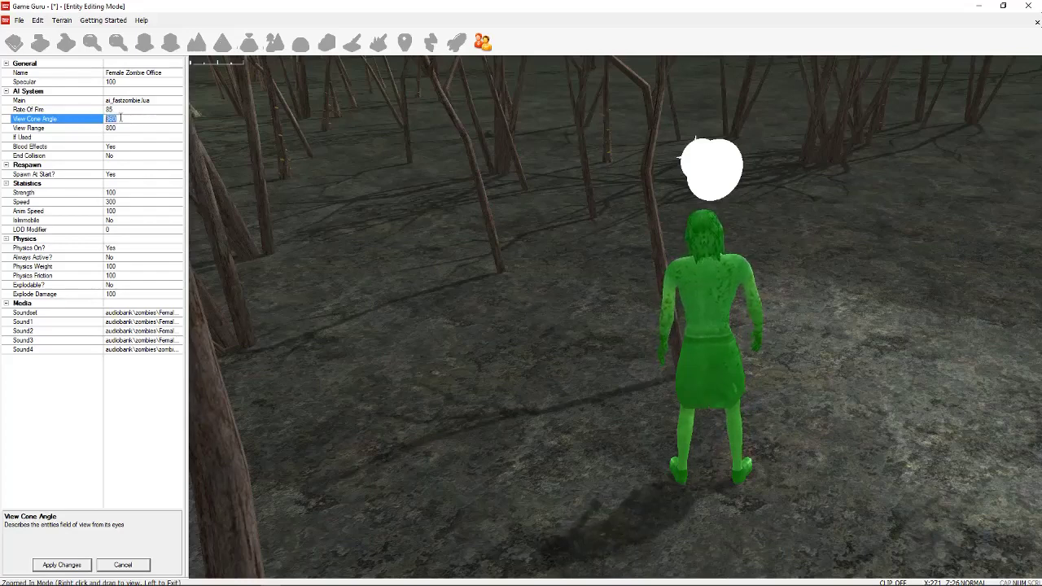
click(131, 128)
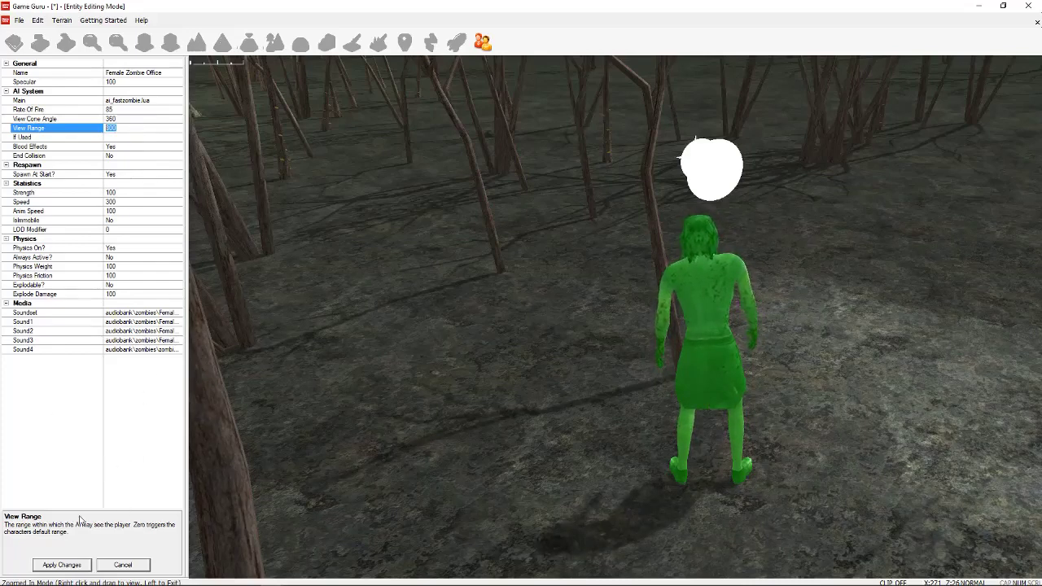
click(110, 568)
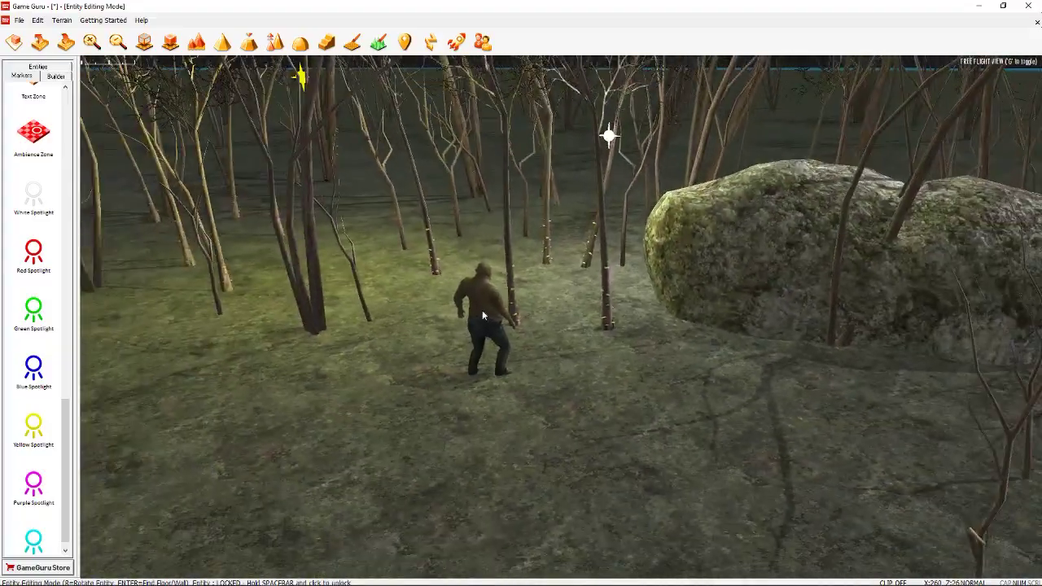
Set the View Range of Slow Zombie 4 beside the yellow-lit rock to 900 and apply the change
click(483, 313)
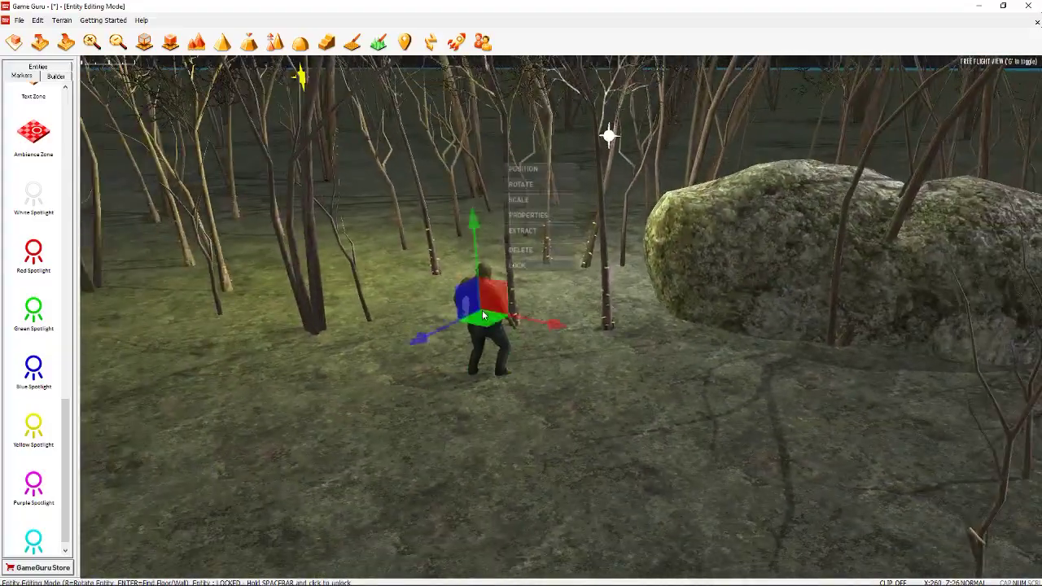
click(527, 215)
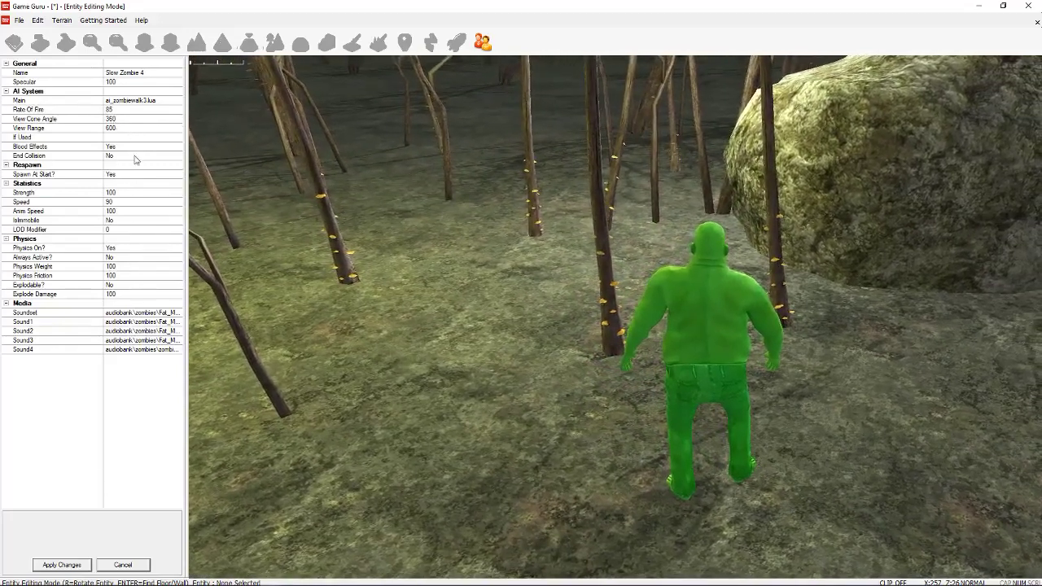
click(111, 129)
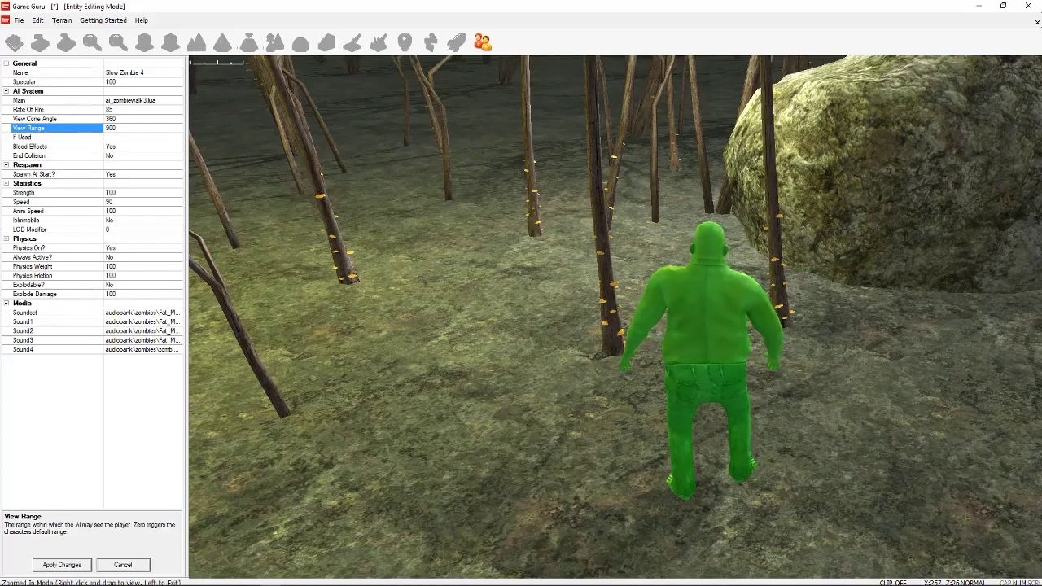
click(62, 565)
Check the light range of the white light near the large rock, and close its properties without applying changes
click(468, 456)
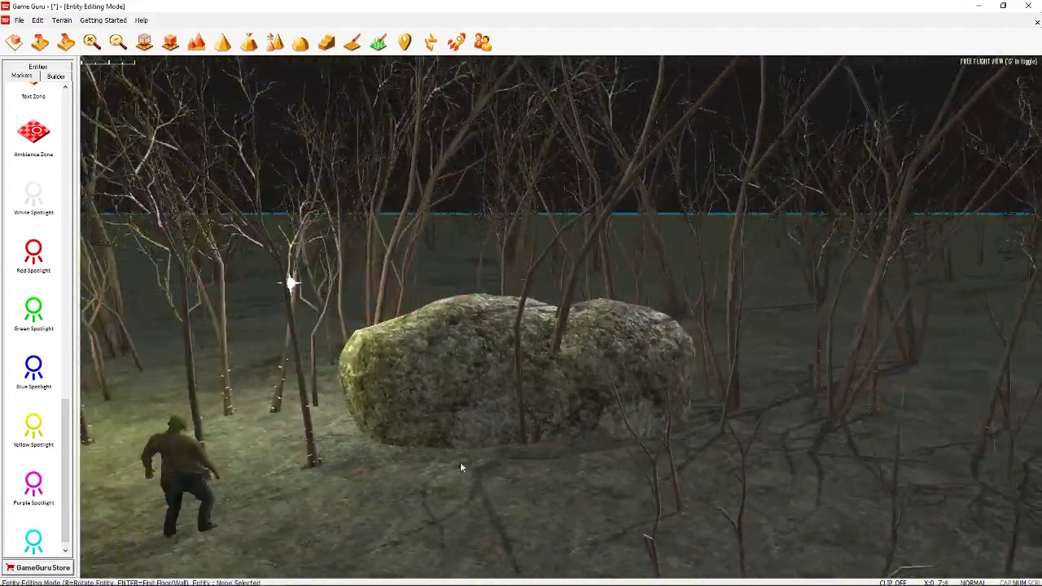
click(434, 423)
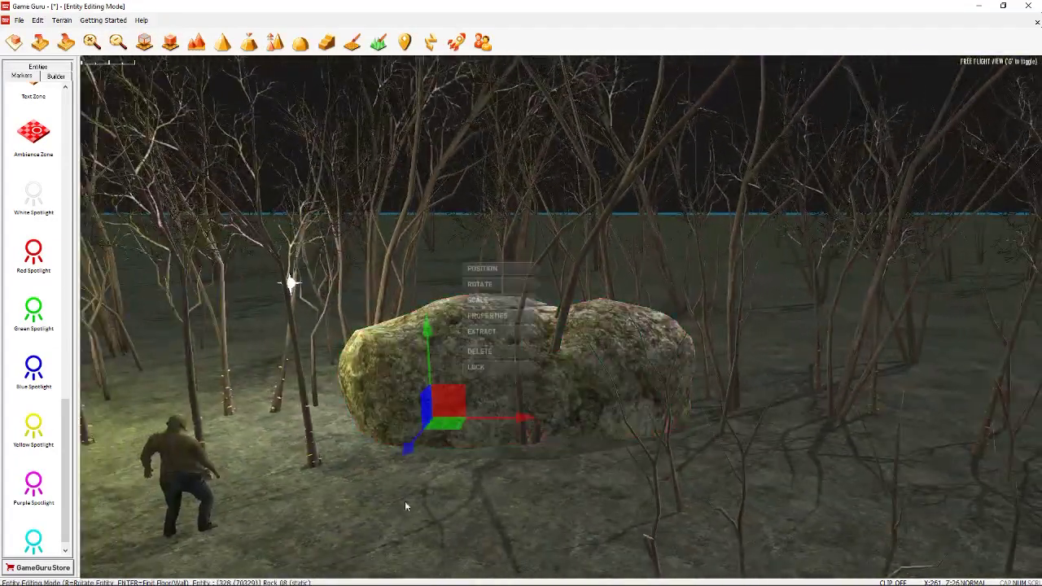
right_drag(404, 503, 404, 407)
key(w)
right_drag(334, 534, 604, 383)
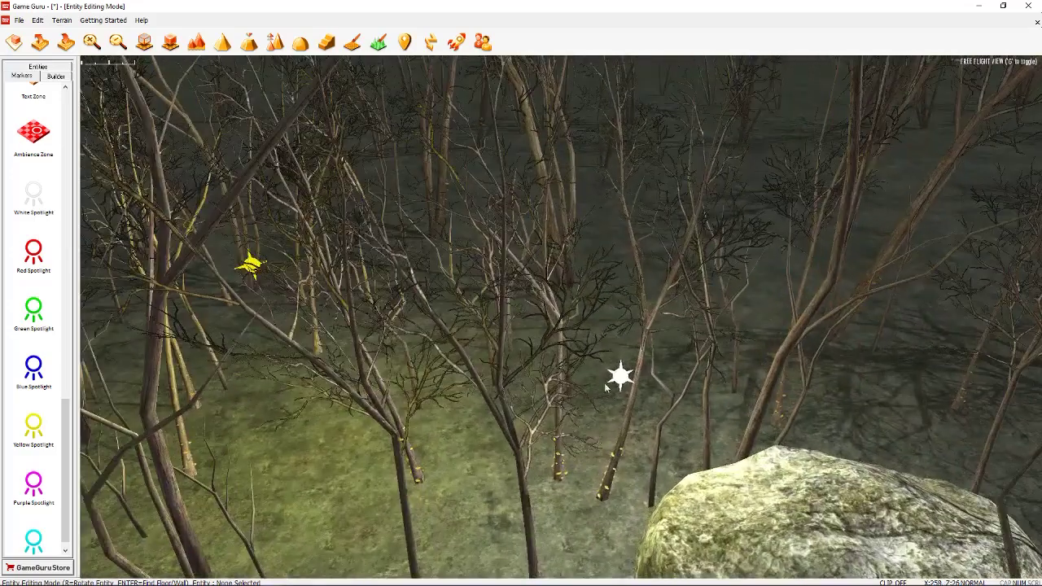
click(618, 378)
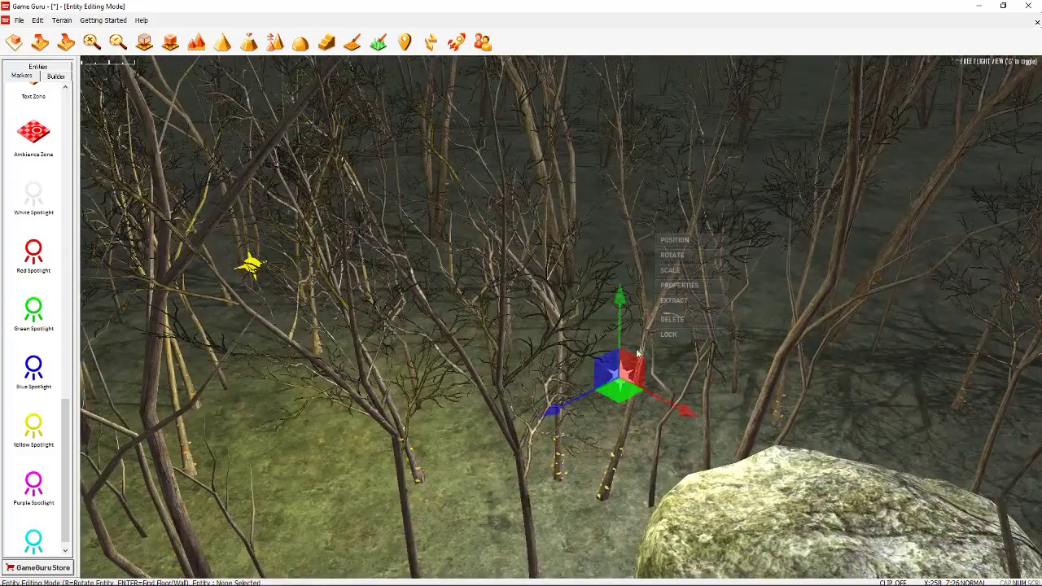
click(676, 285)
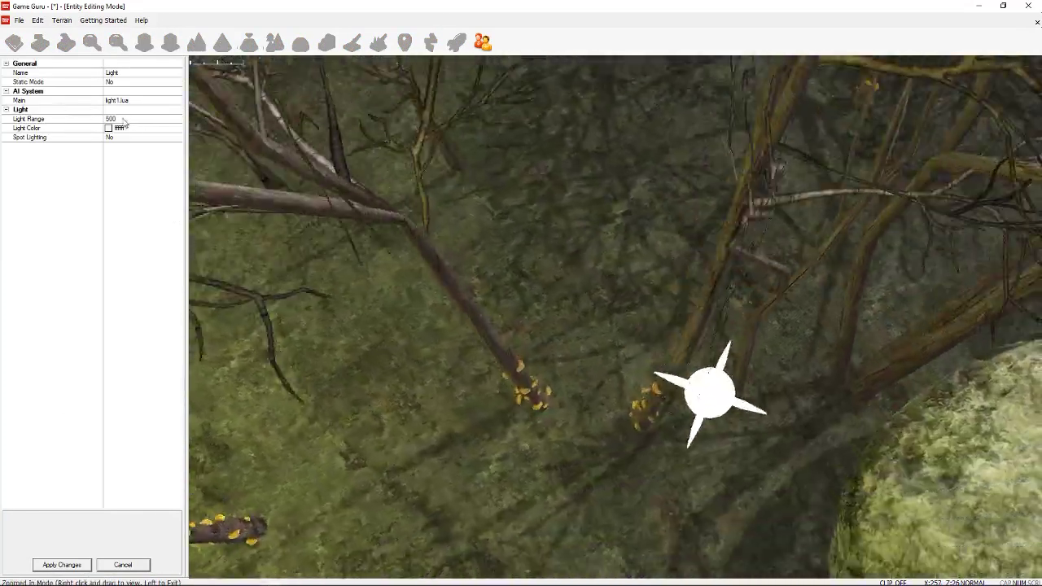
click(131, 563)
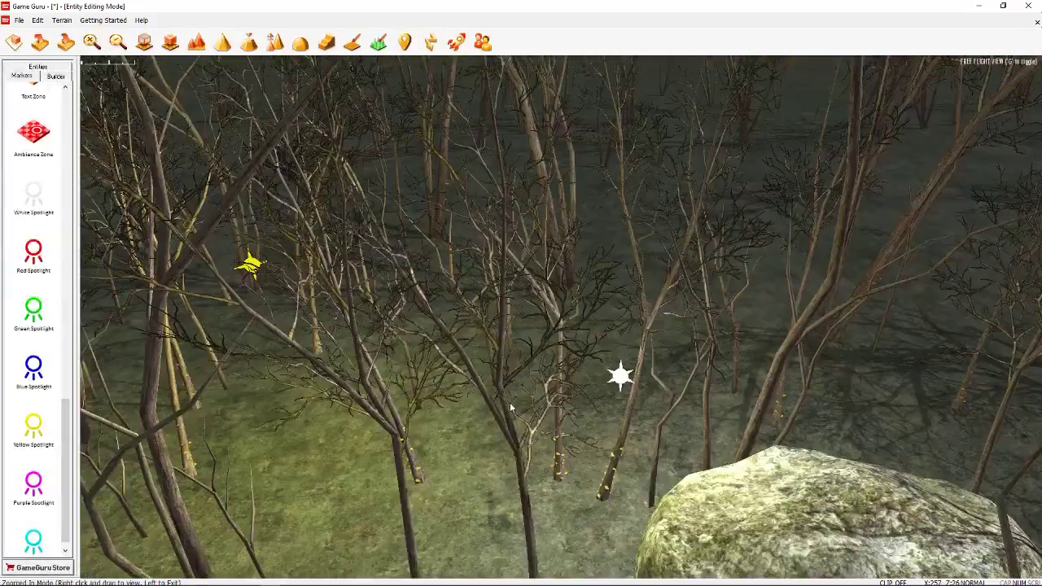
Check the Light Range of the yellow light among the trees, and close its properties without applying changes
key(s)
mouse_move(337, 318)
right_down()
mouse_move(339, 345)
mouse_move(390, 347)
mouse_move(376, 337)
mouse_move(350, 349)
mouse_move(366, 322)
mouse_move(343, 363)
right_up()
key(w)
key(s)
click(424, 268)
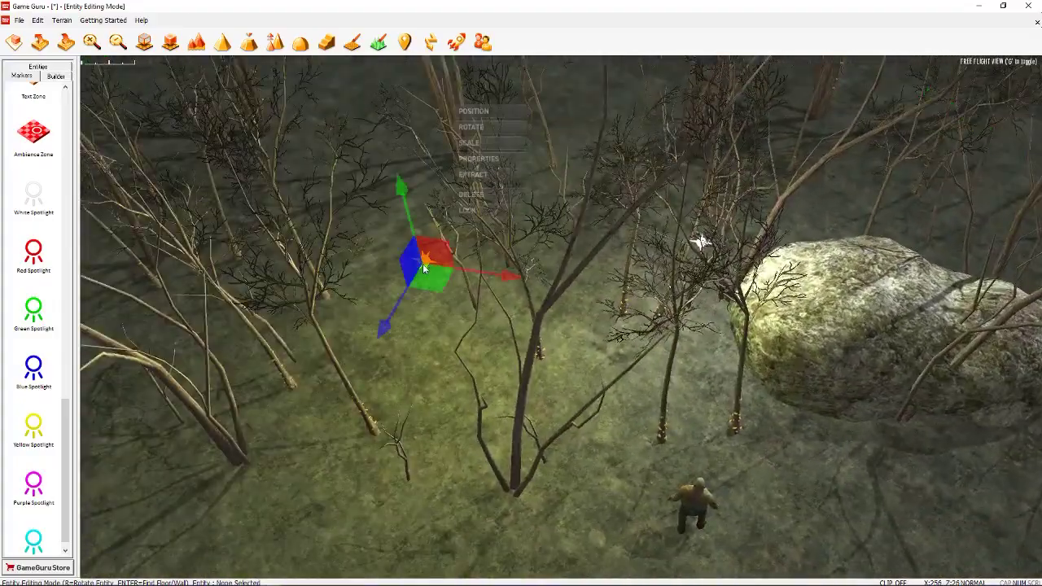
click(476, 162)
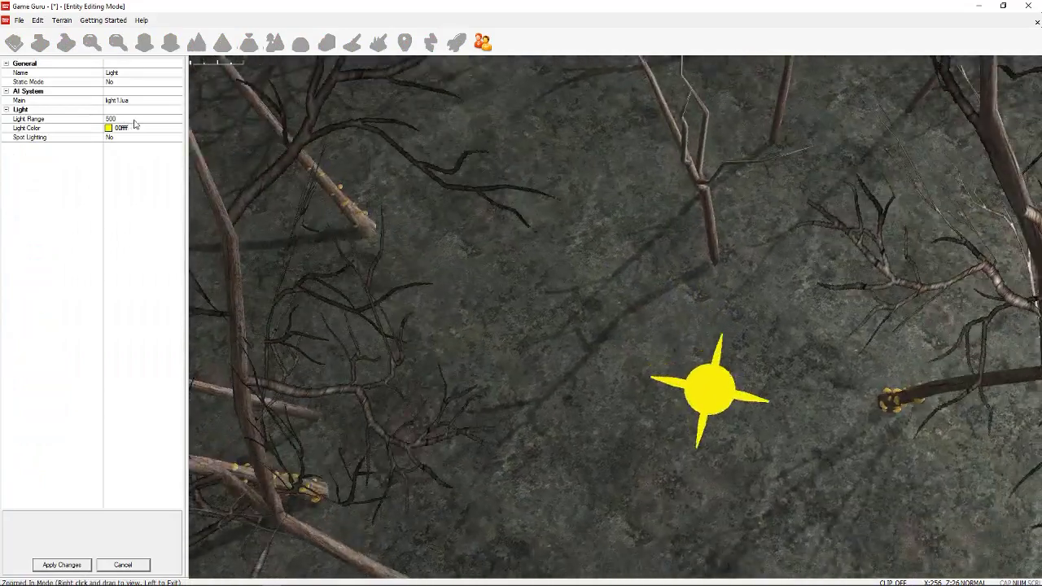
click(130, 119)
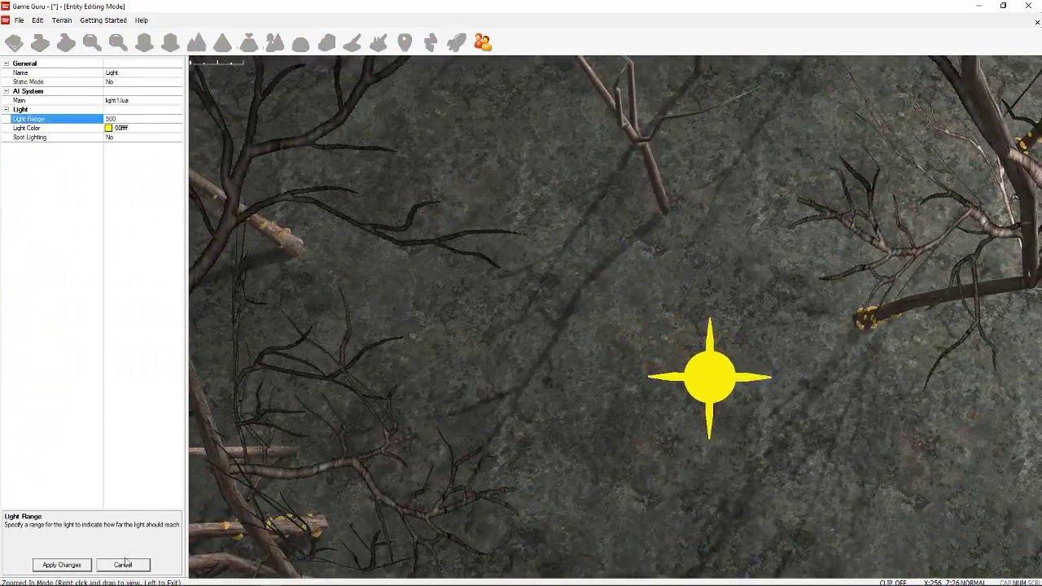
click(124, 565)
Add a purple light in the clearing and move it beside the large rock, close to the zombie
right_drag(303, 298, 295, 326)
key(s)
right_drag(319, 376, 334, 364)
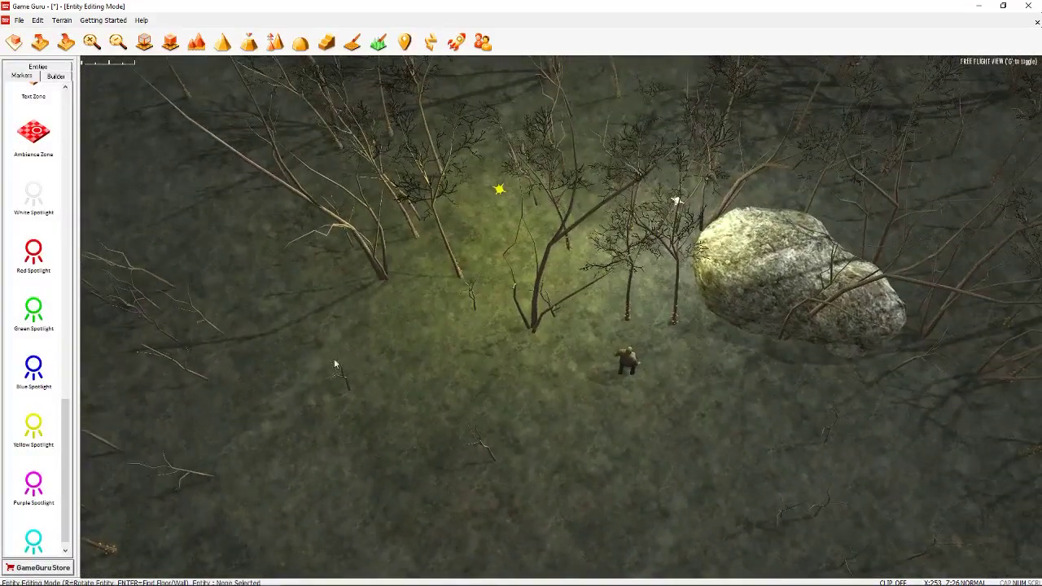
scroll(35, 280, up, 10)
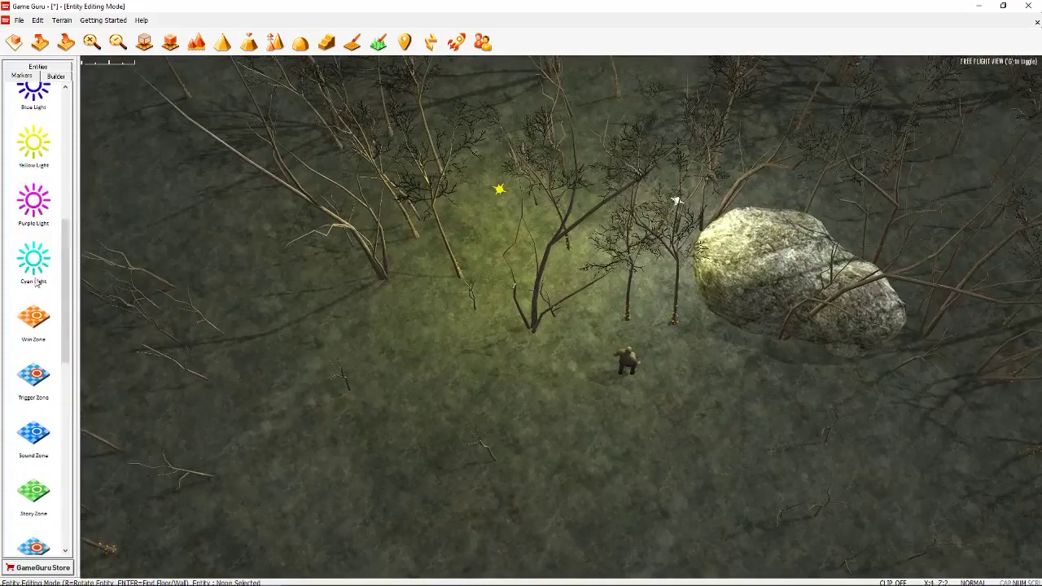
scroll(38, 226, up, 2)
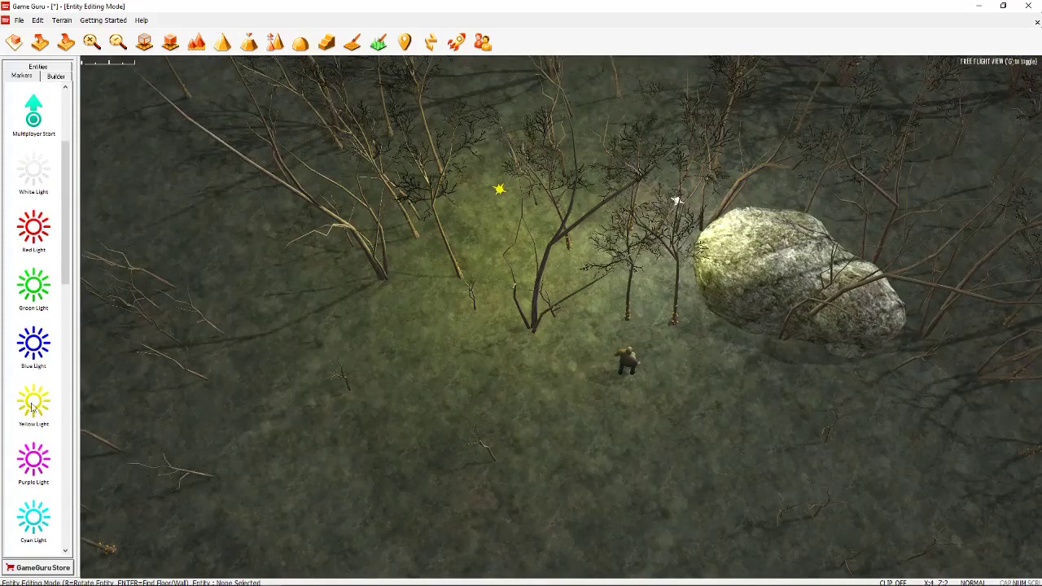
click(33, 460)
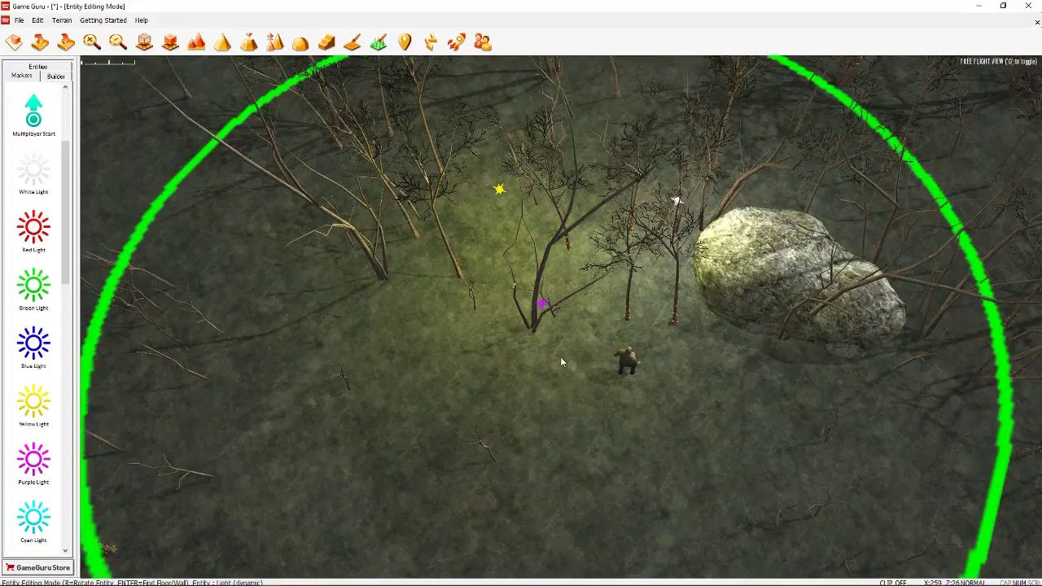
click(486, 355)
click(461, 310)
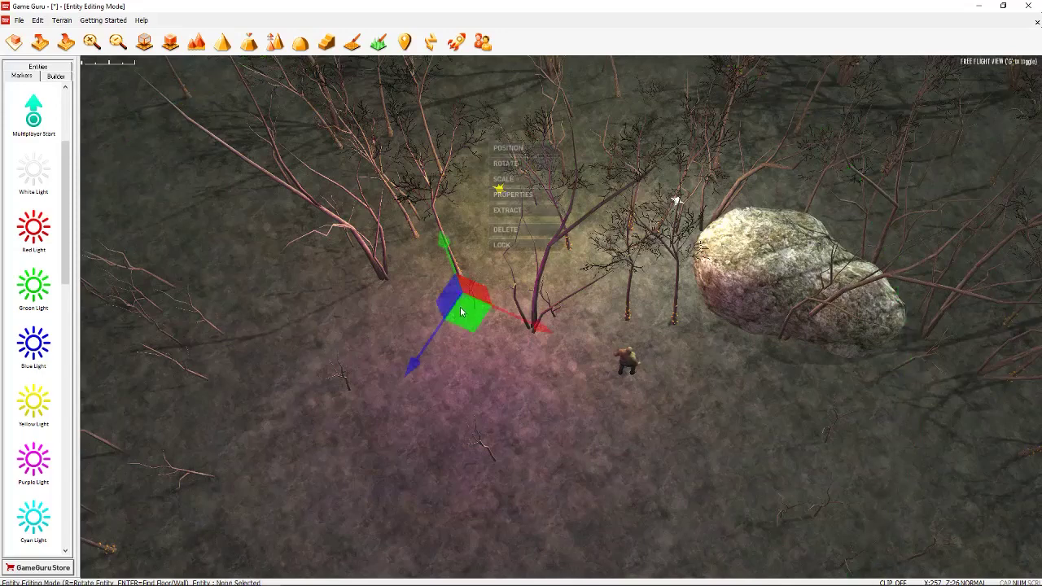
drag(461, 311, 666, 308)
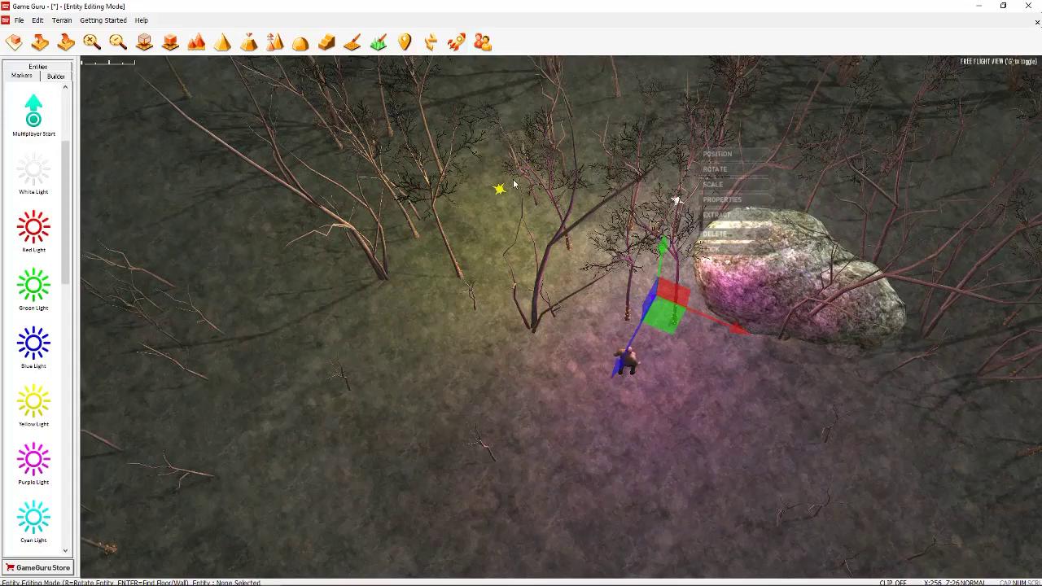
Test the level in play mode and pick up the shotgun from the rock
click(457, 43)
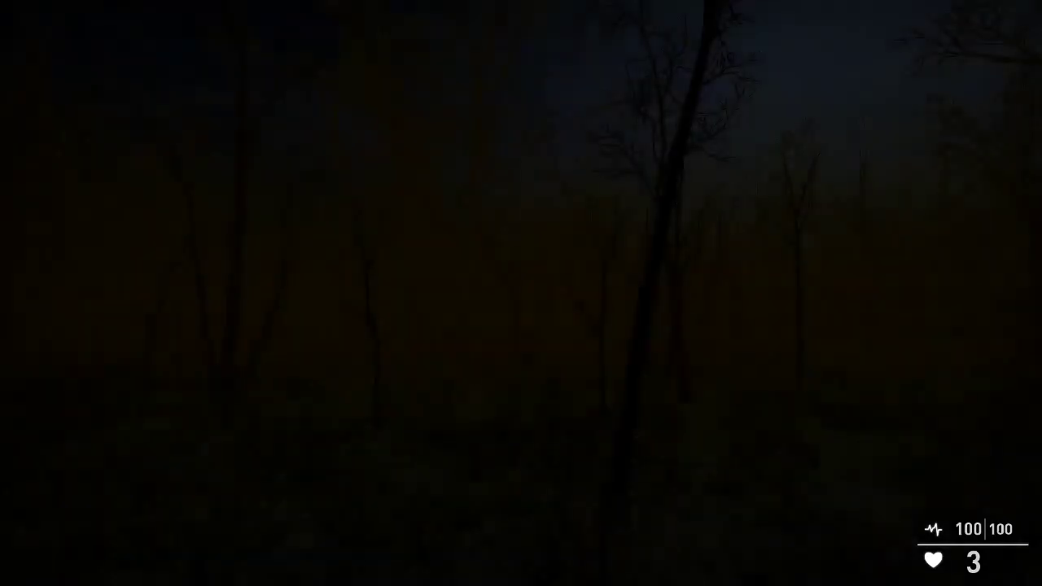
key(w)
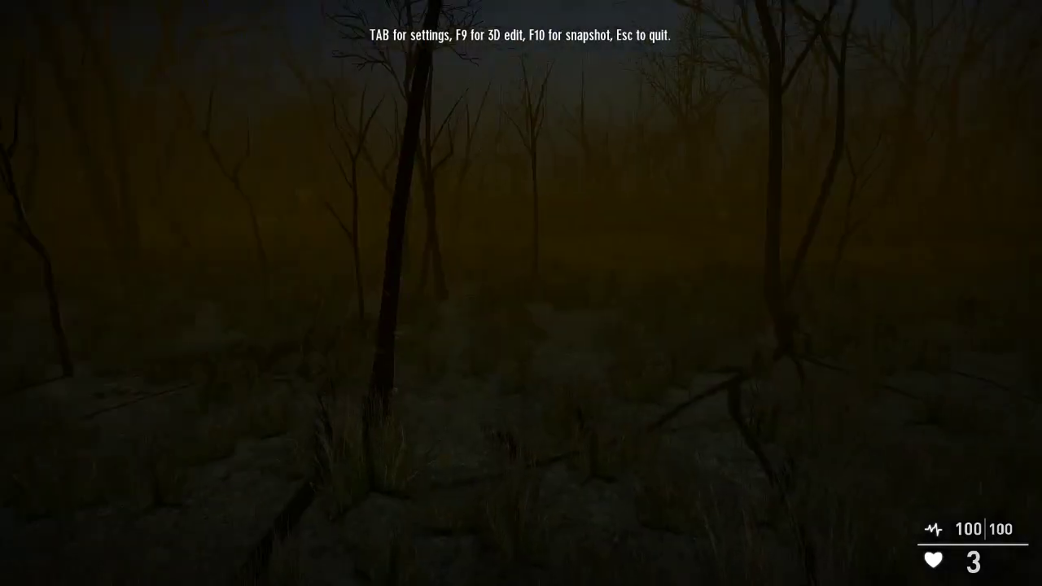
key(d)
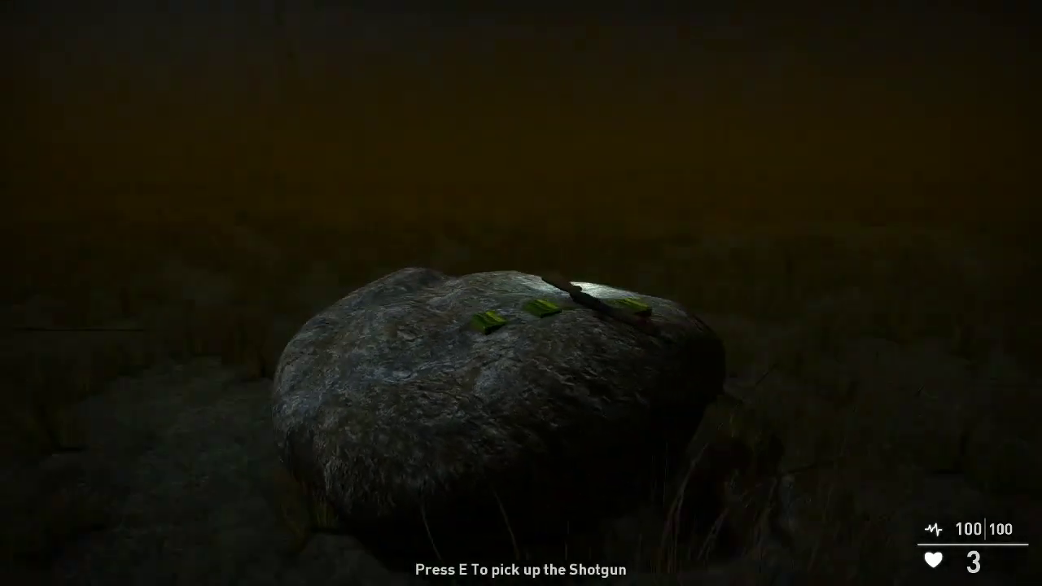
key(w)
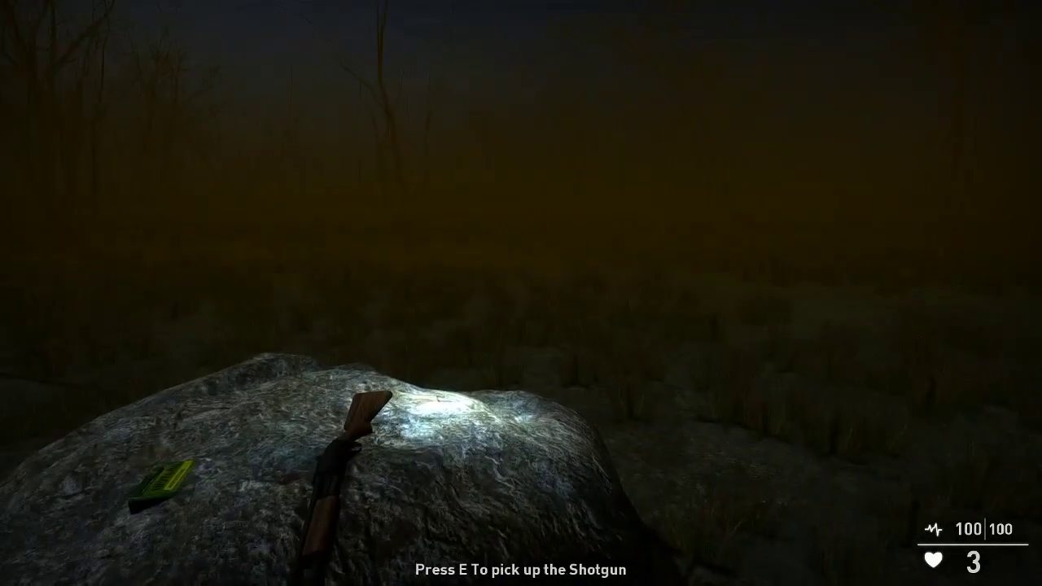
key(e)
key(w)
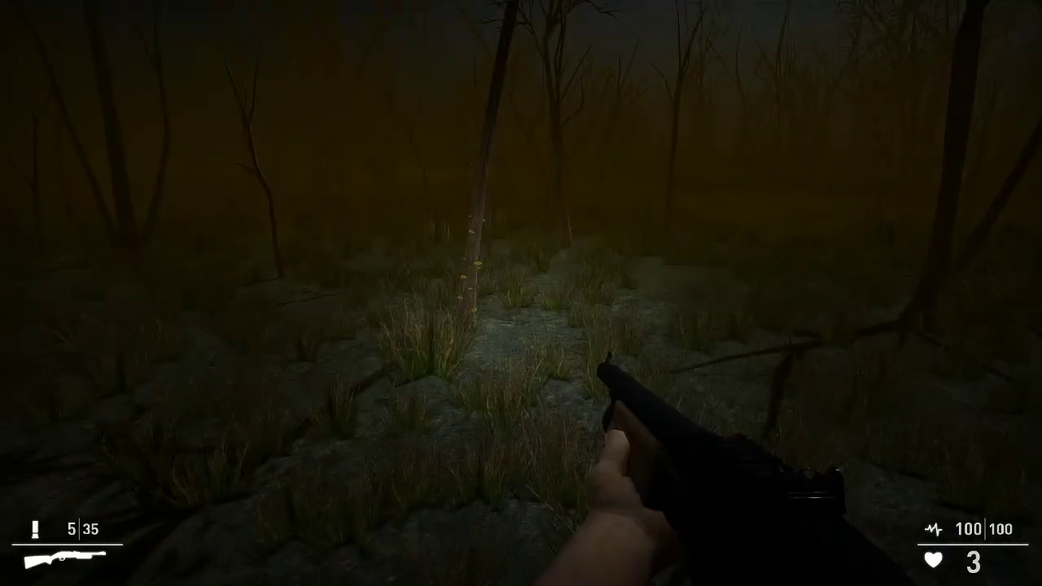
Walk through the forest towards the lit area, toggling the flashlight to examine the darkness and fog
key(f)
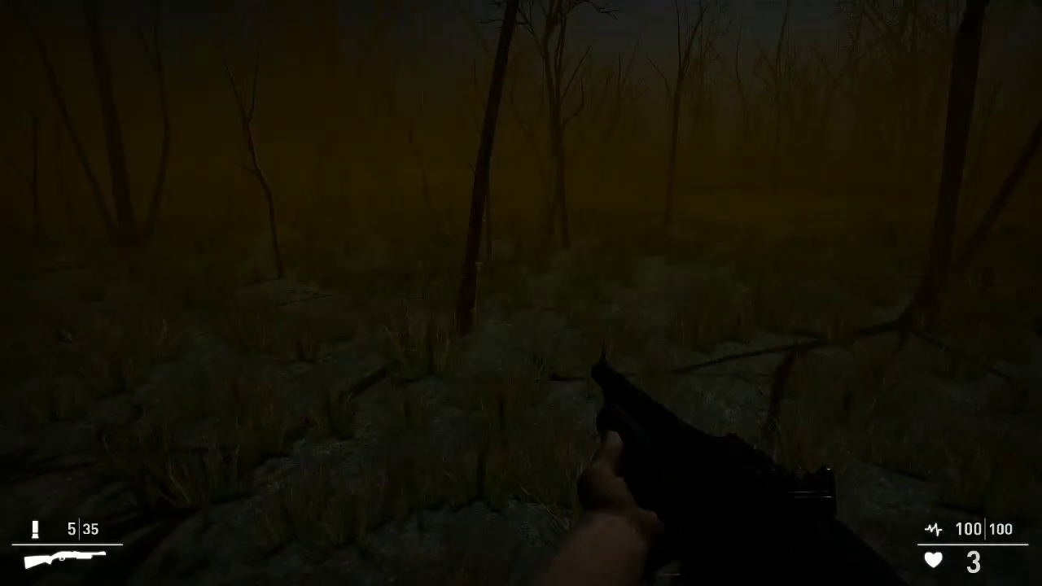
key(f)
key(f)
key(w)
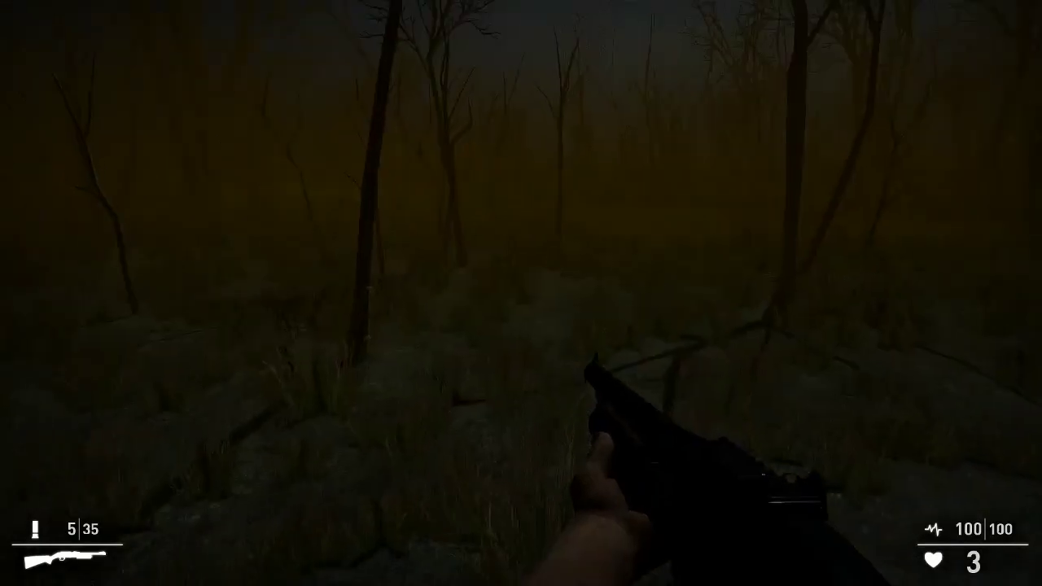
key(shift)
key(w)
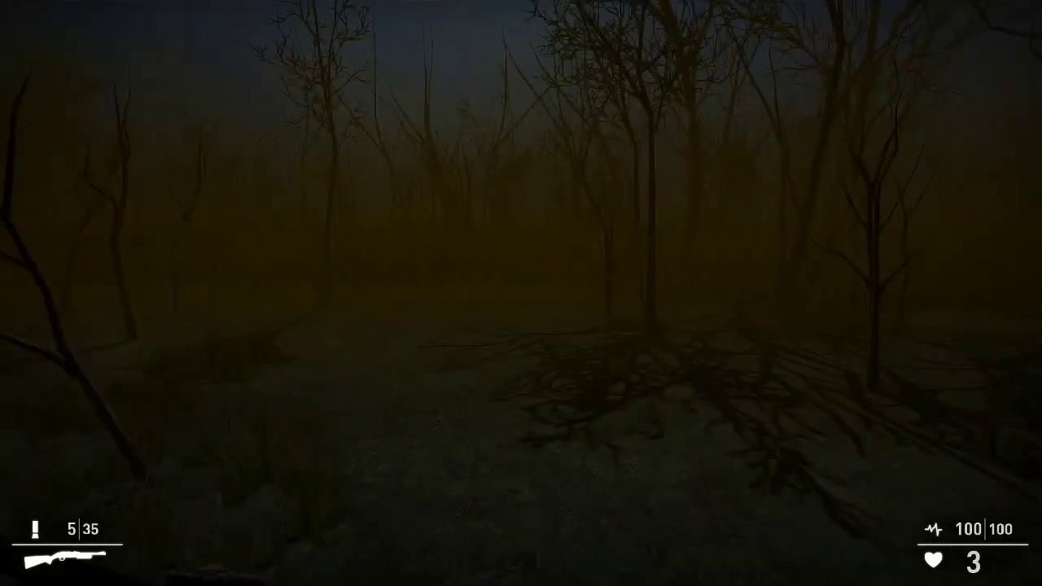
key(w)
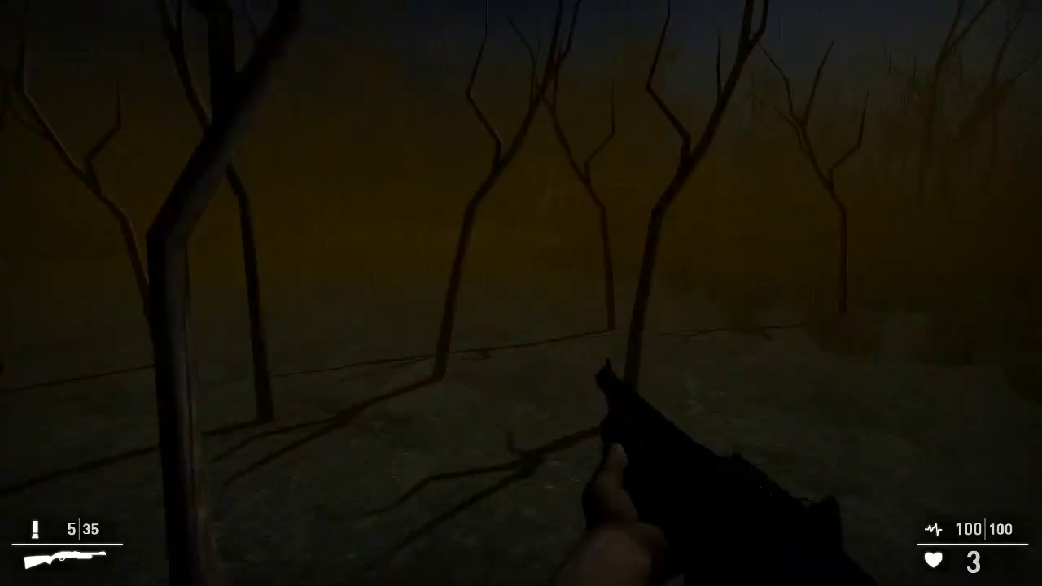
key(f)
key(shift)
Confront the shirtless zombie near the purple light, view it with the flashlight off and on, and fire one shot
key(w)
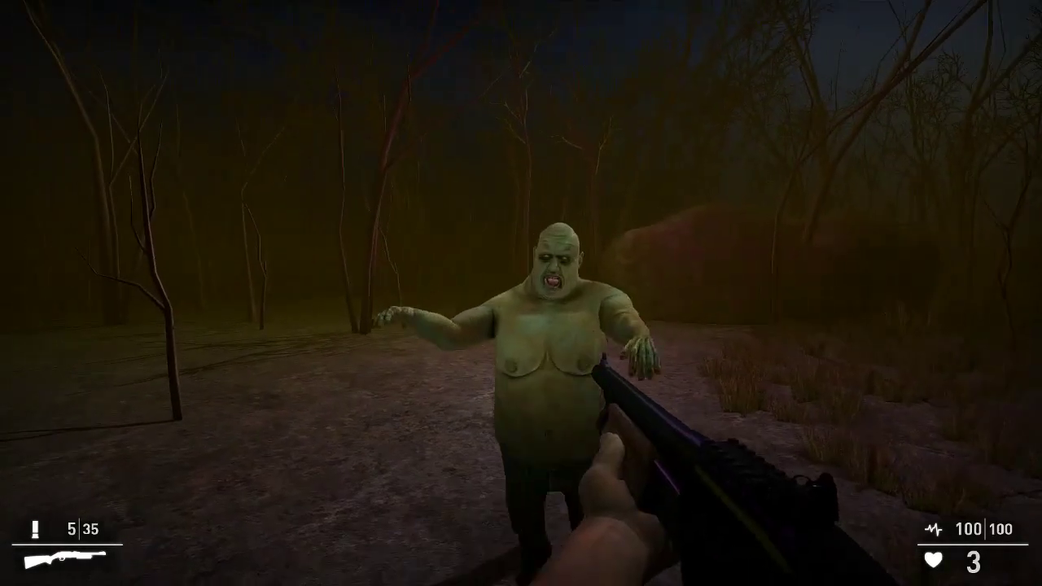
key(f)
key(s)
key(s)
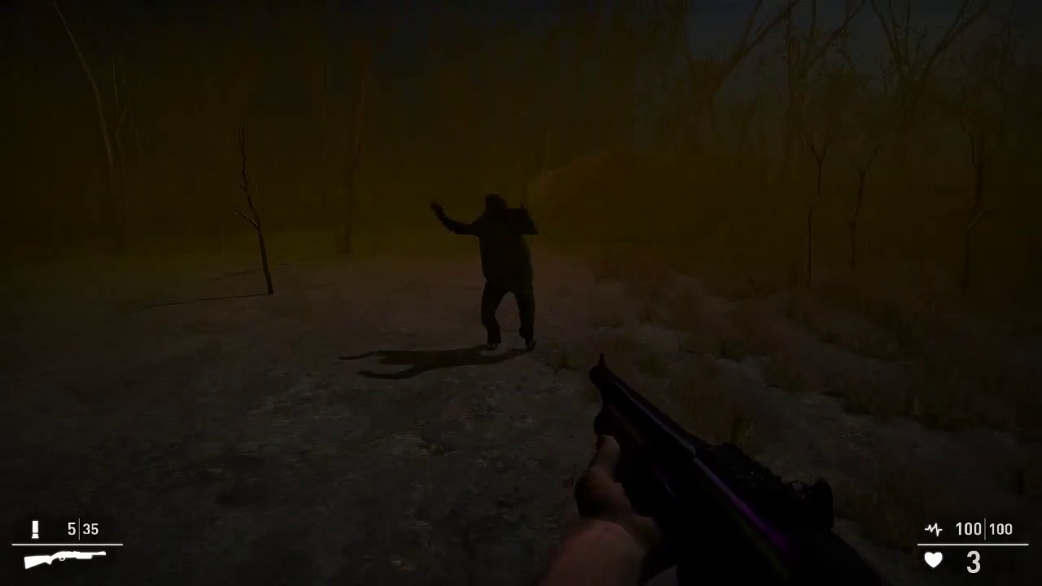
key(f)
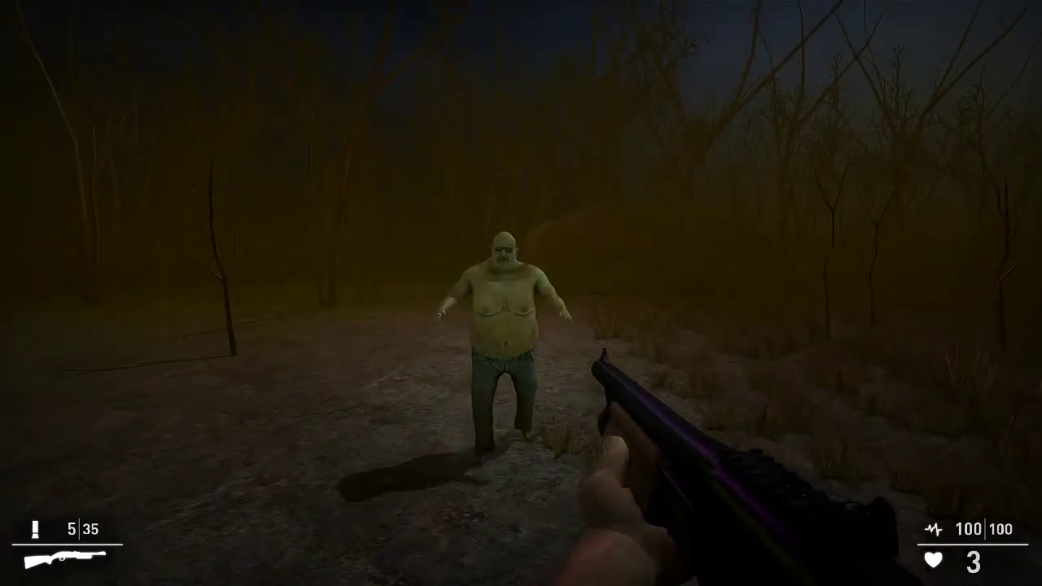
click(521, 293)
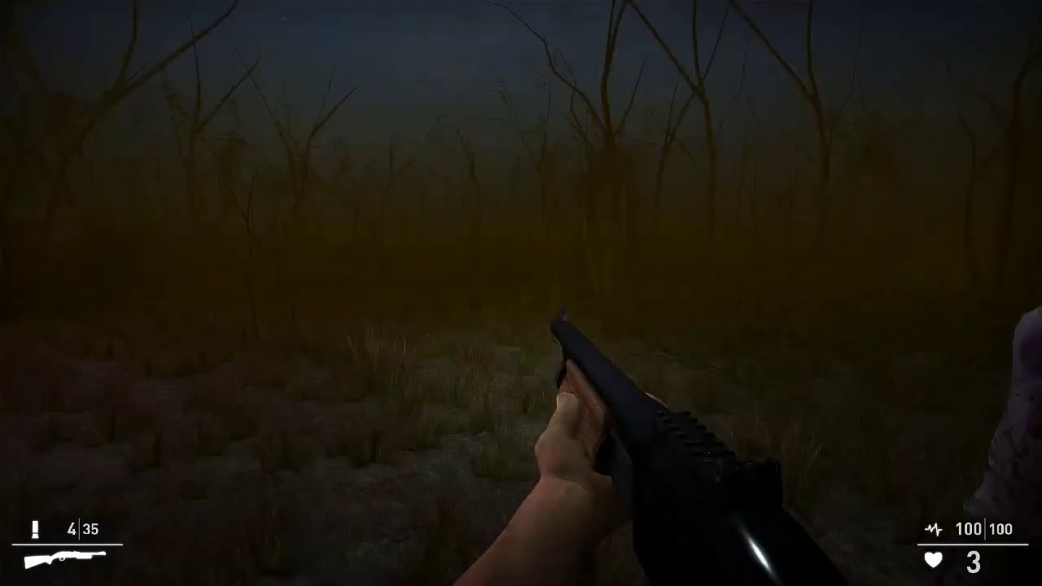
Fight the female zombie with the shotgun until she falls, and end the test game
key(w)
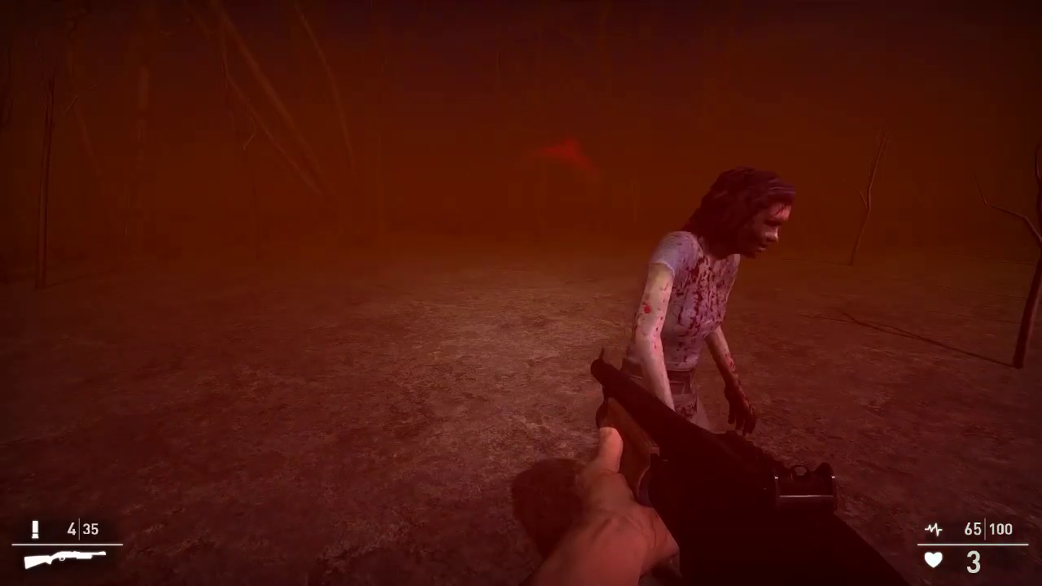
click(521, 293)
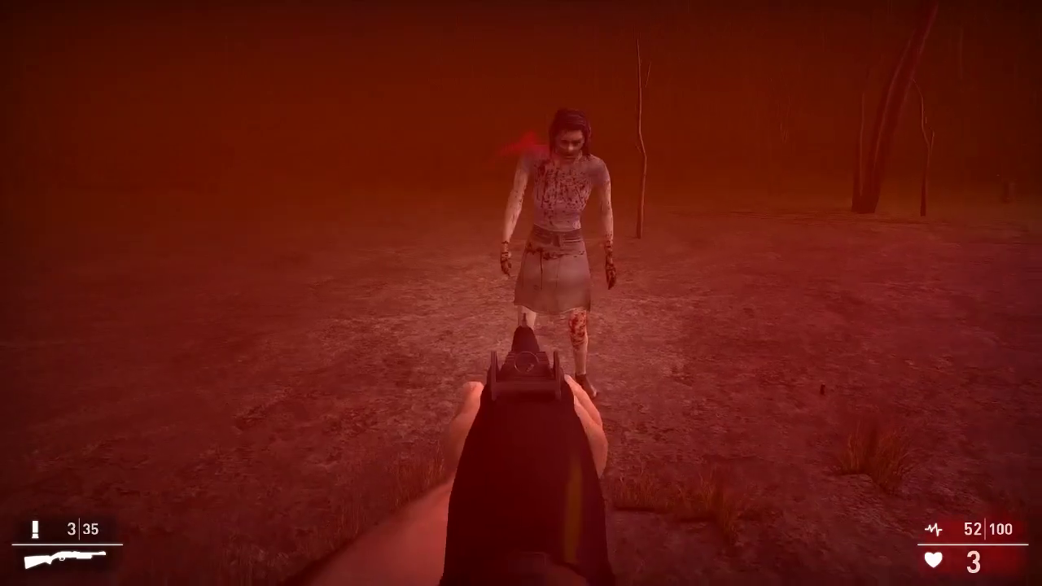
click(521, 293)
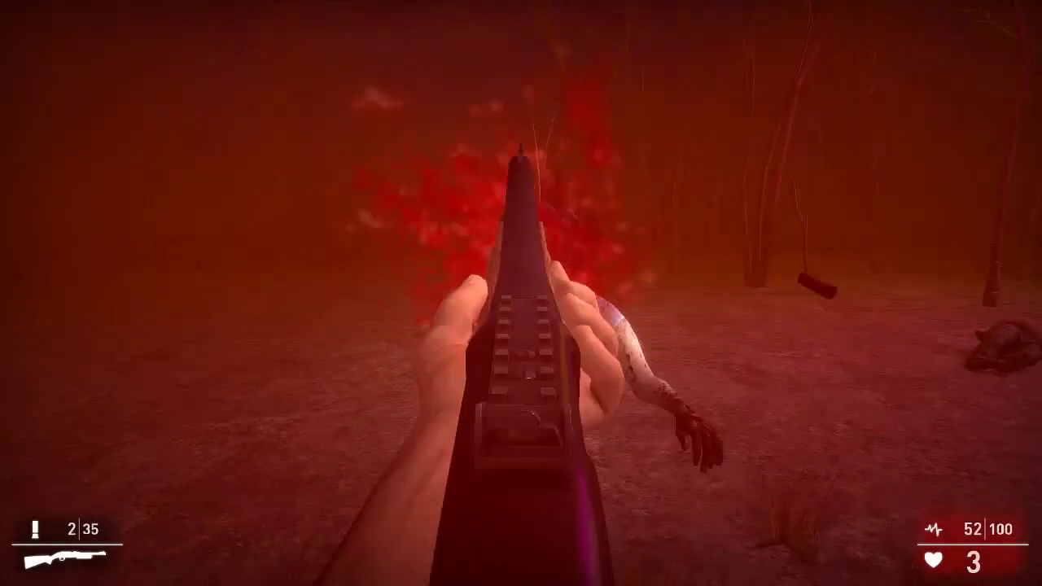
key(w)
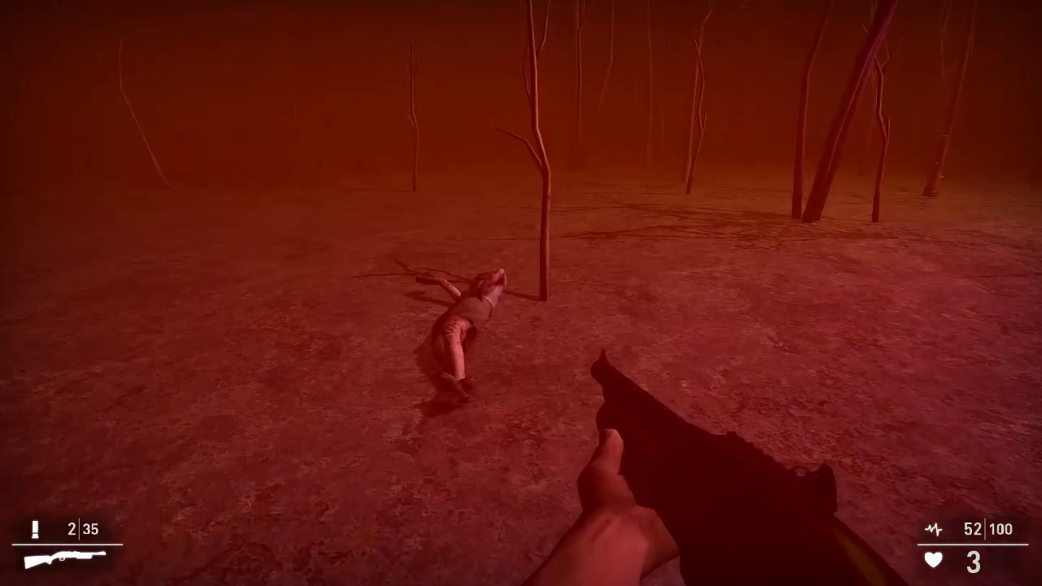
key(Escape)
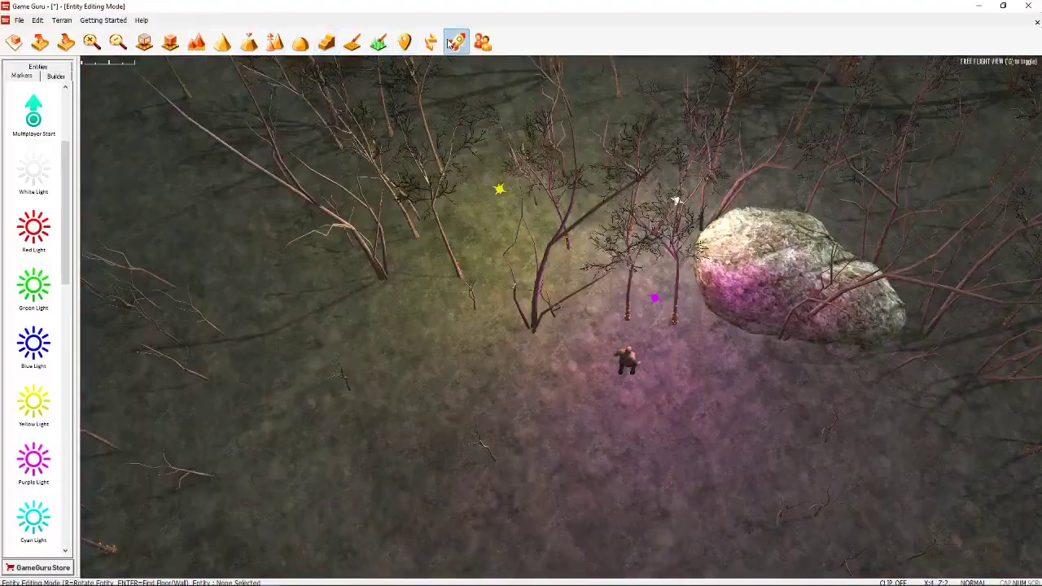
Restart the test game, open the in-game settings, and expand the Shader Options group beneath the water settings
click(457, 41)
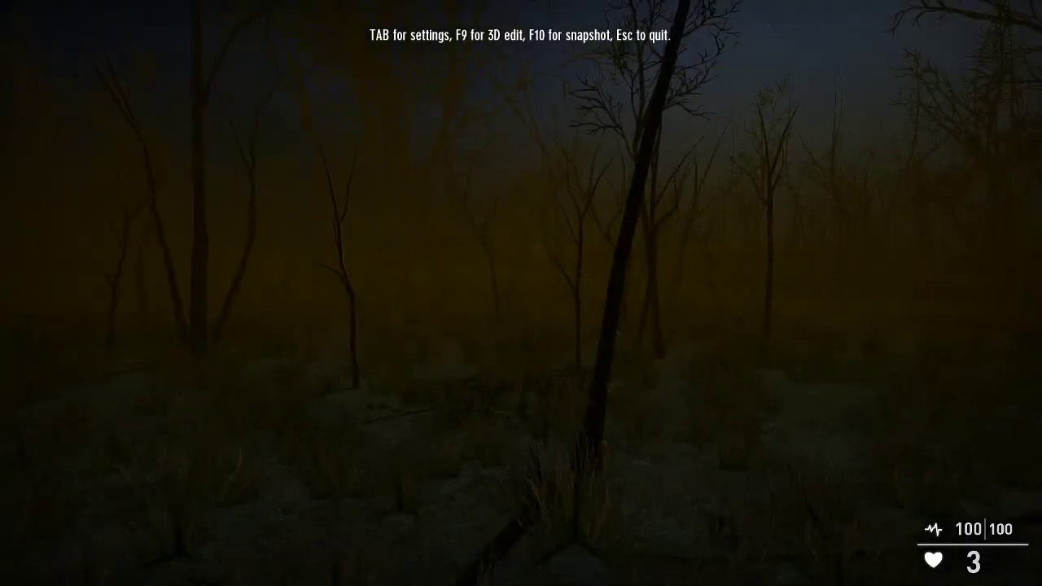
key(Tab)
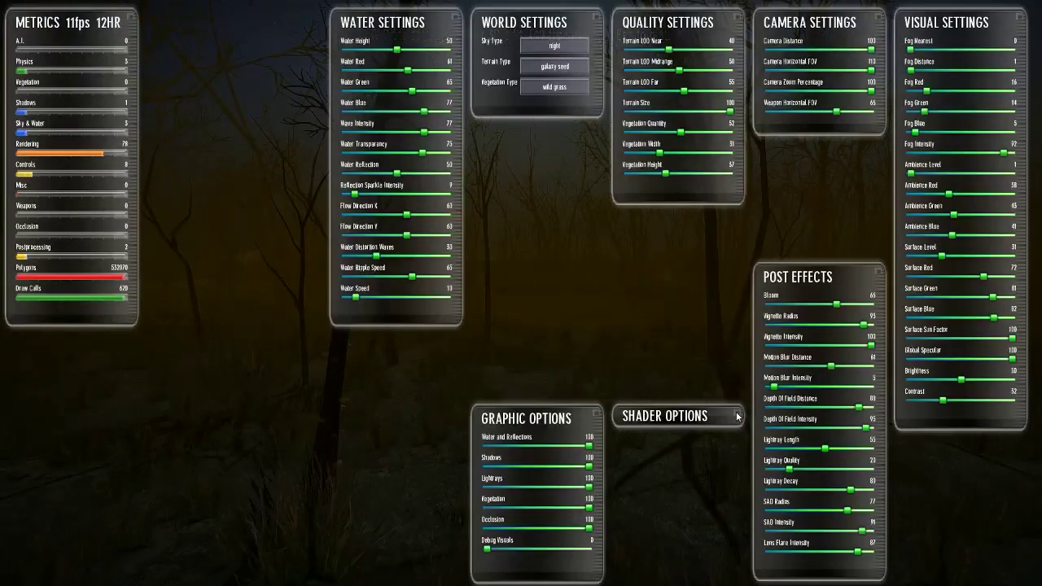
click(676, 416)
drag(662, 416, 325, 373)
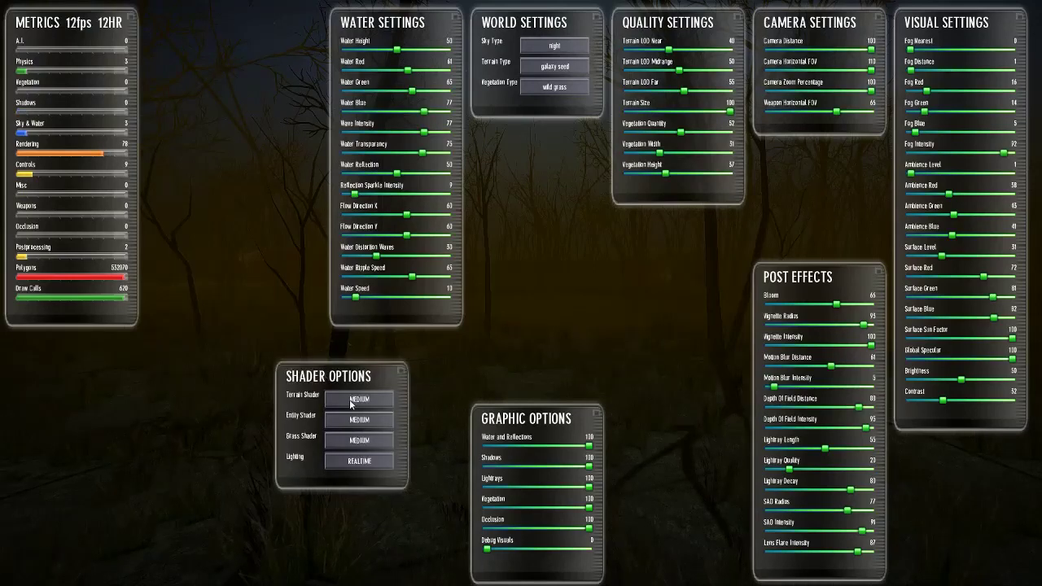
Try the Highest option for the Terrain Shader, and set it back to Medium
click(351, 400)
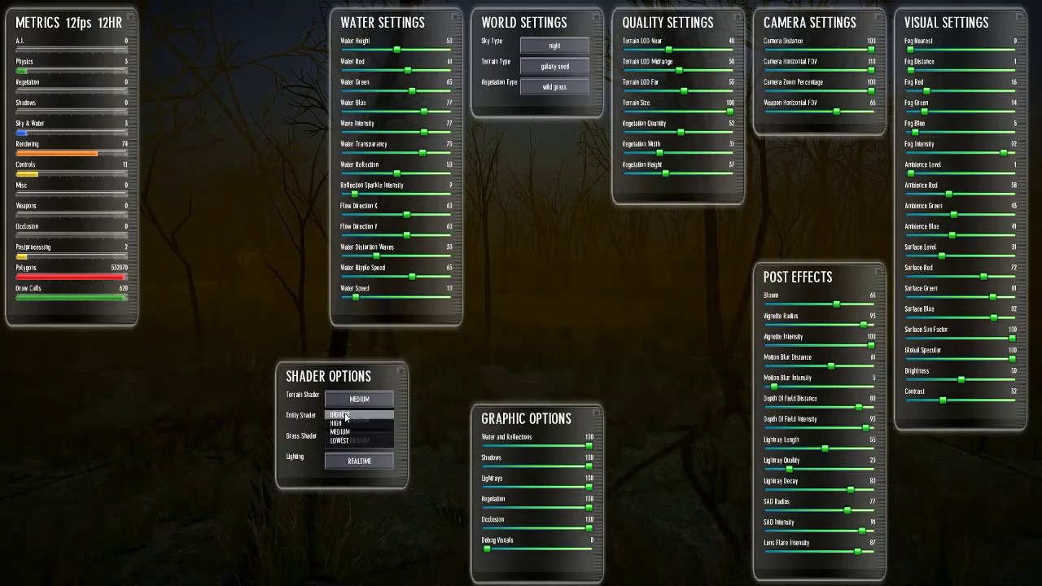
click(344, 412)
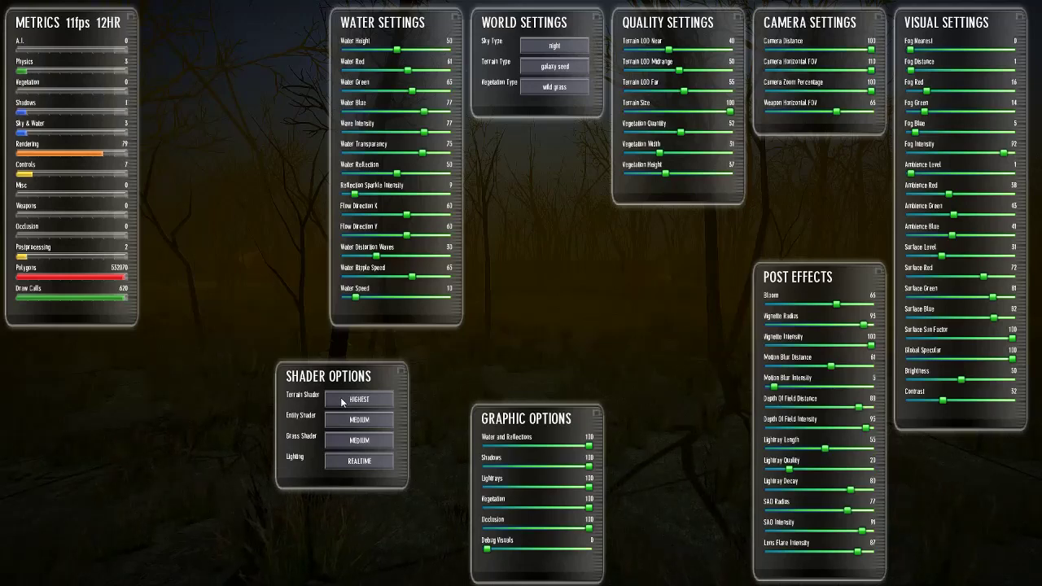
click(340, 398)
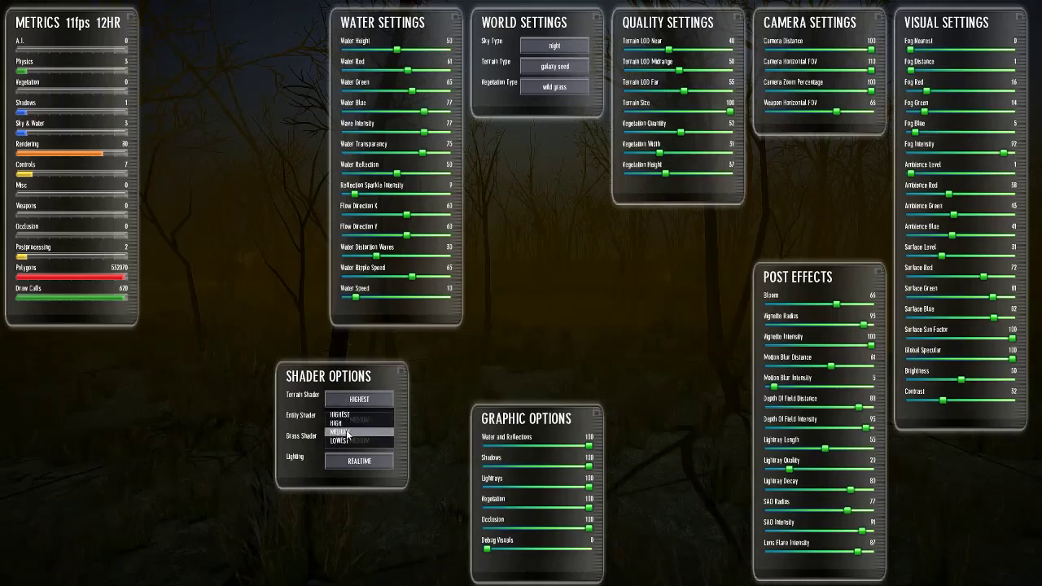
click(346, 434)
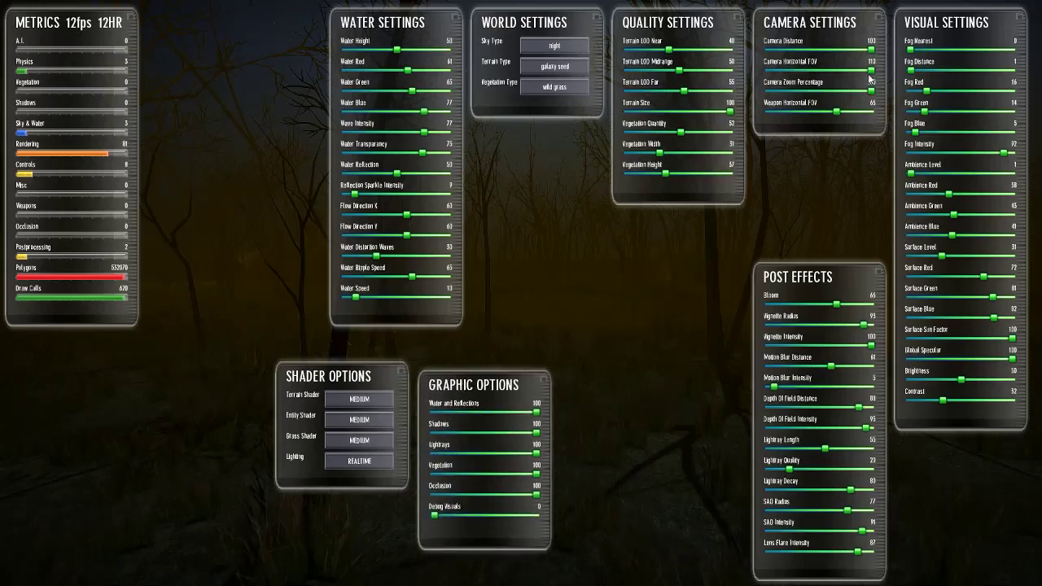
Try adjusting the Camera Horizontal FOV in the camera settings
mouse_move(871, 74)
mouse_down()
mouse_move(817, 75)
mouse_move(876, 78)
mouse_up()
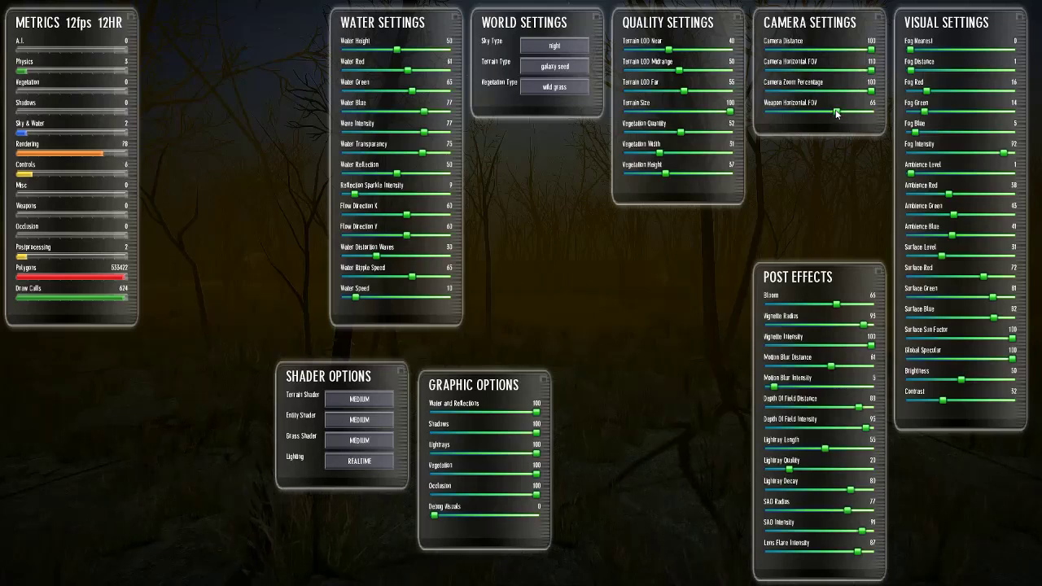
Set the Weapon Horizontal FOV to 95, return to the game, and pick up the shotgun from the rock
drag(837, 111, 867, 118)
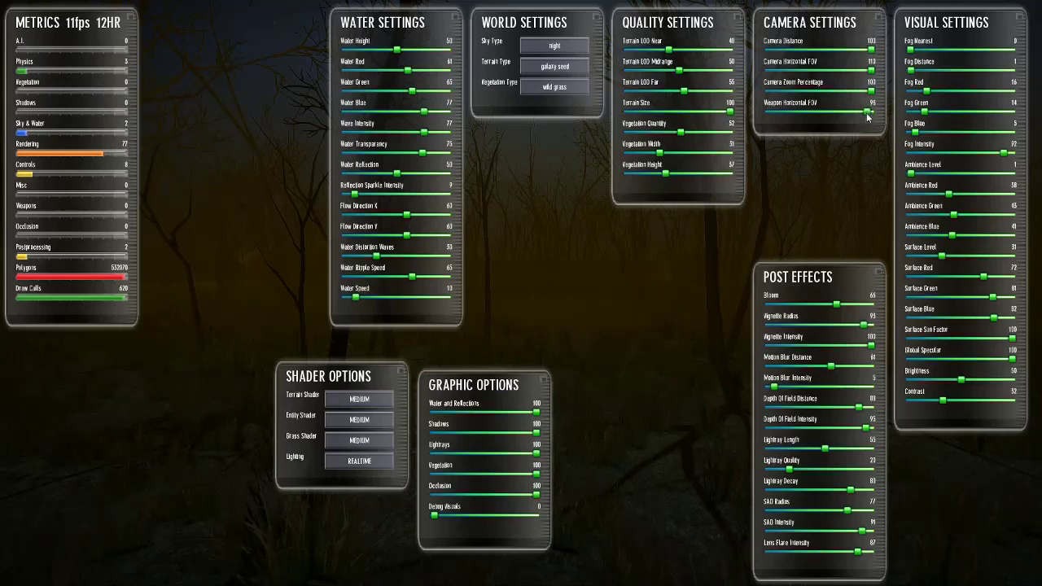
key(Tab)
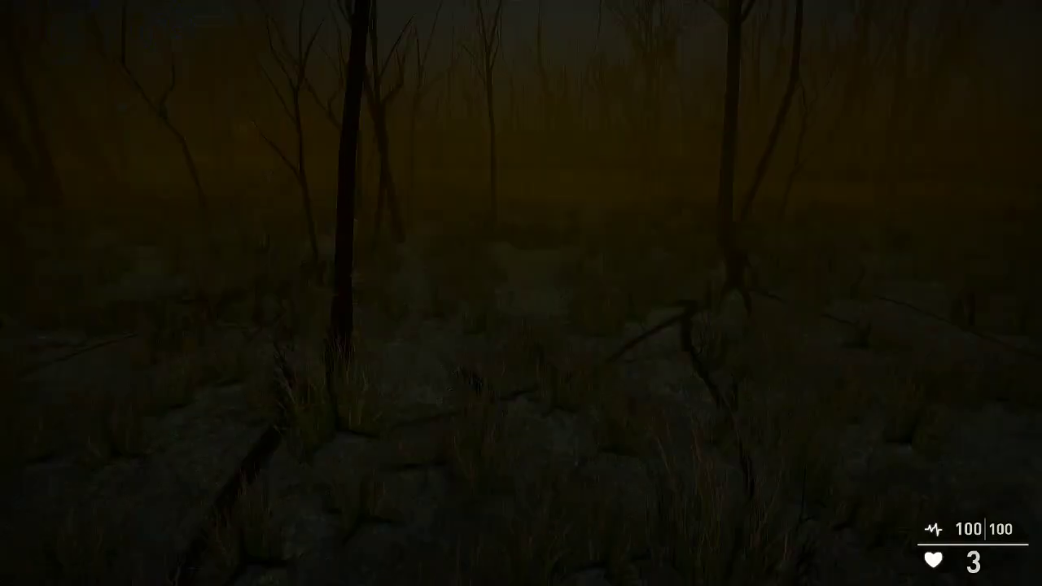
key(d)
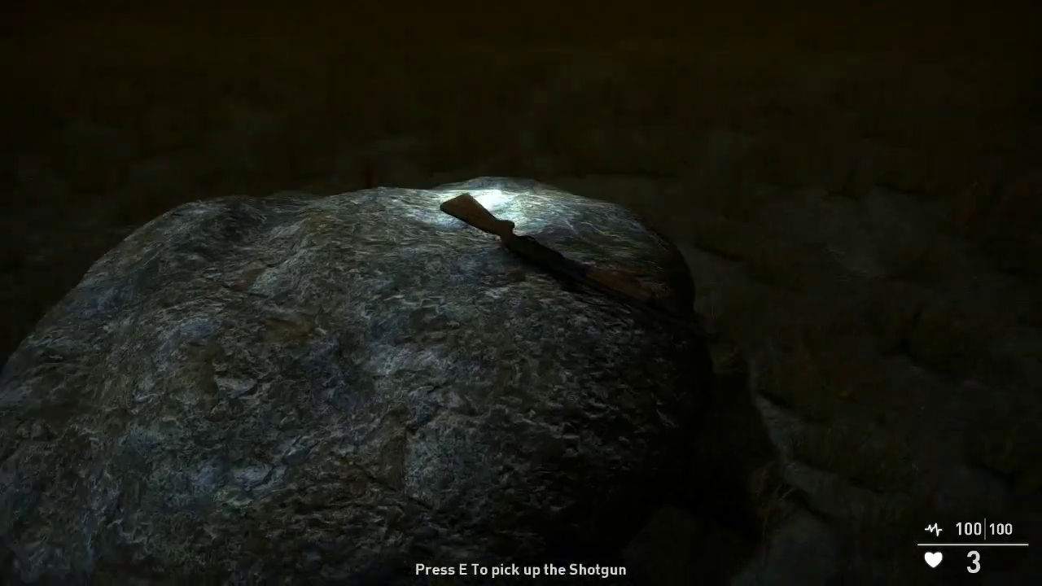
key(e)
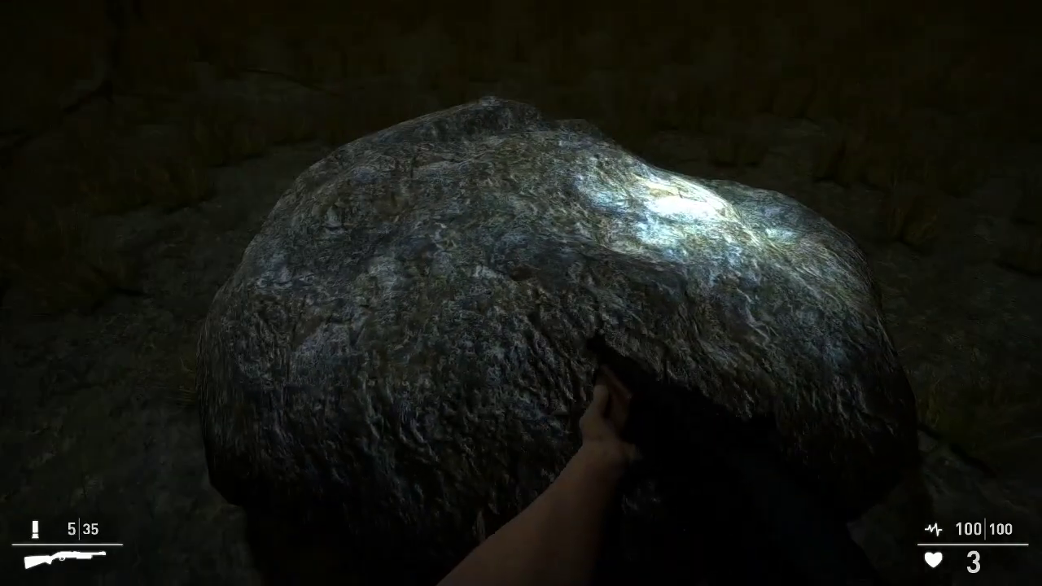
Walk through the foggy forest to the large male zombie and shoot it with the shotgun
key(w)
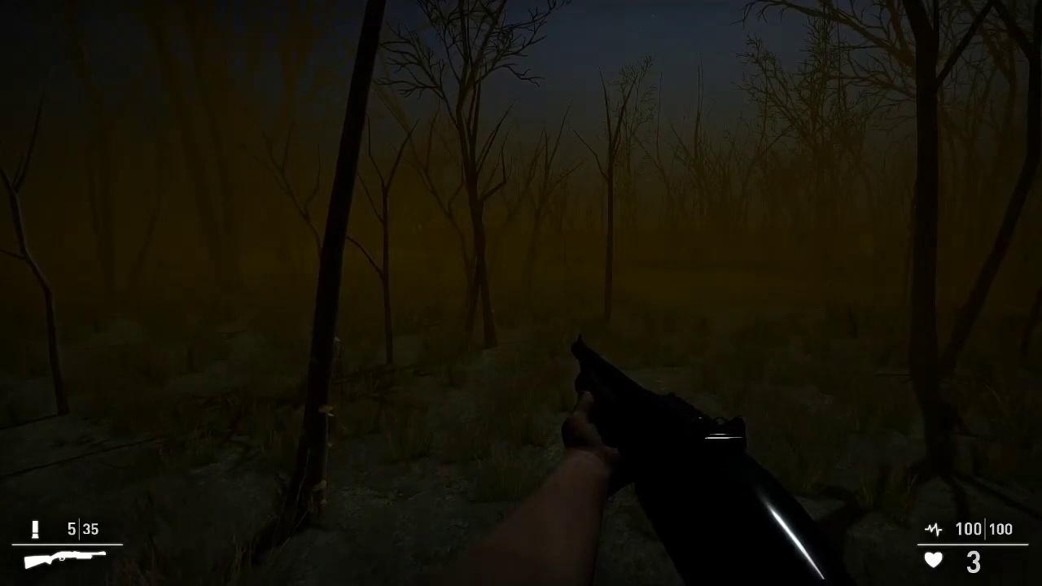
key(w)
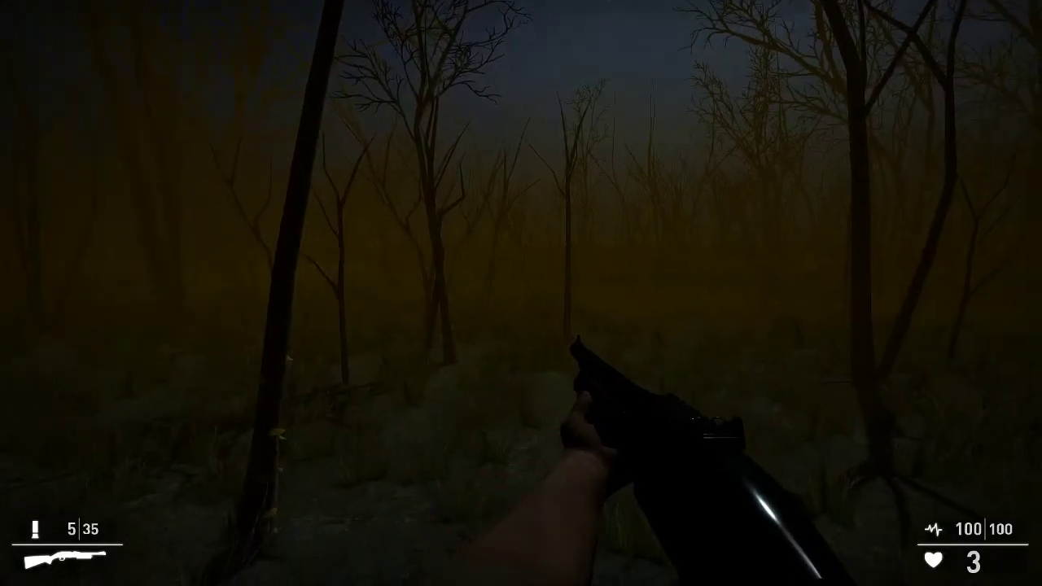
key(w)
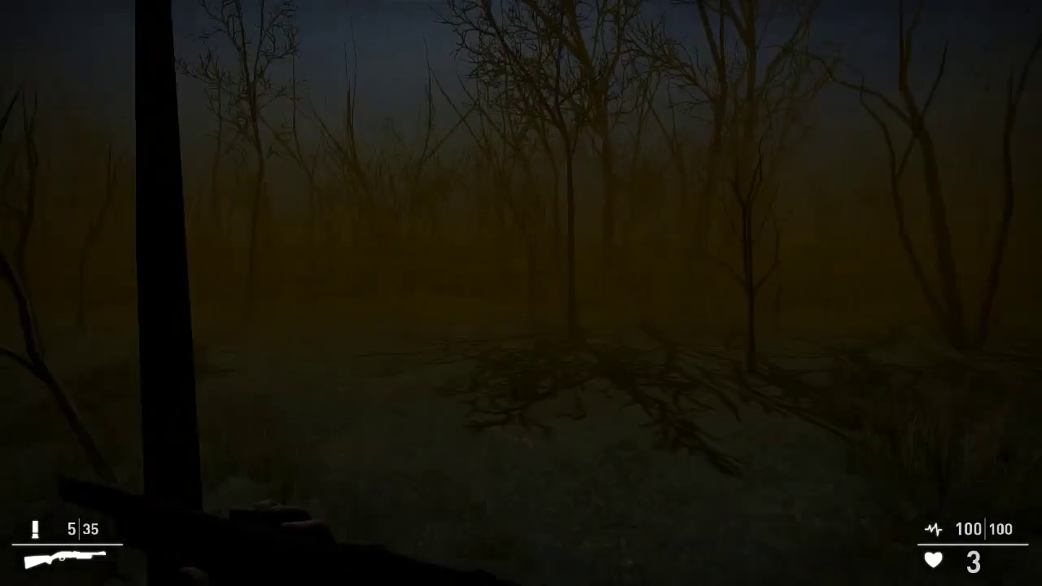
key(w)
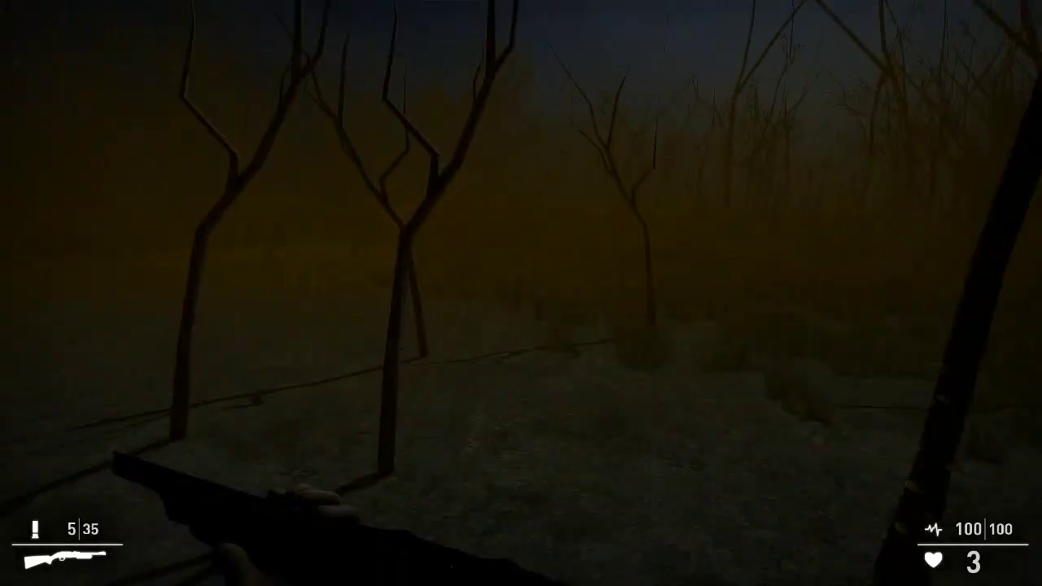
key(w)
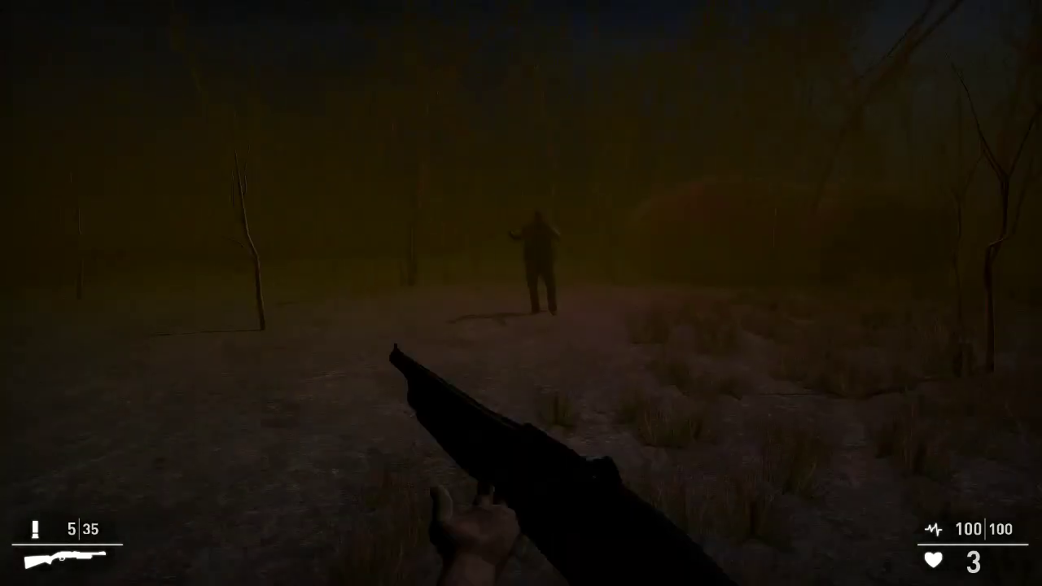
click(521, 293)
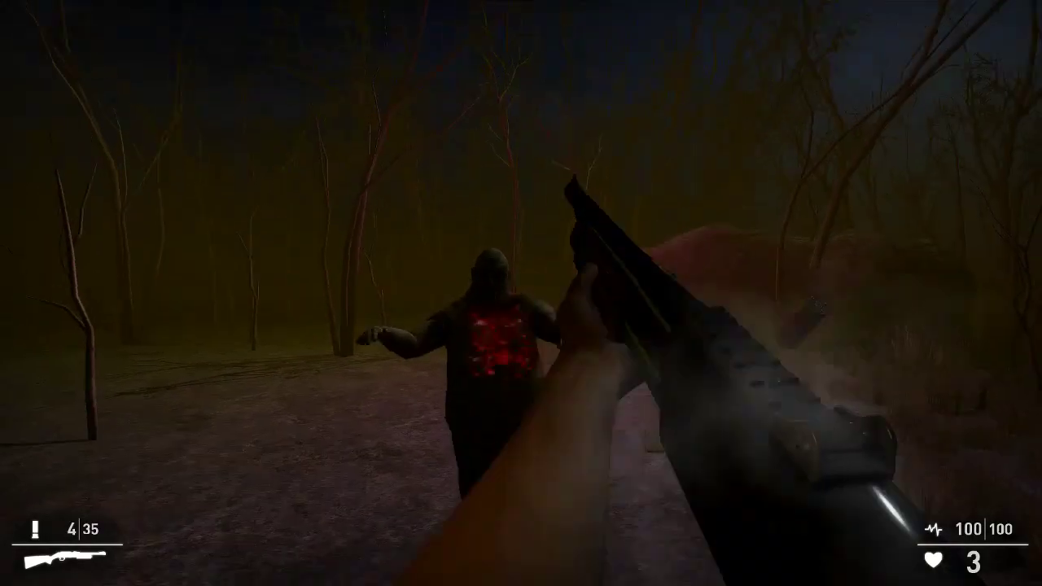
Back away from the female zombie and shoot her with the shotgun
key(s)
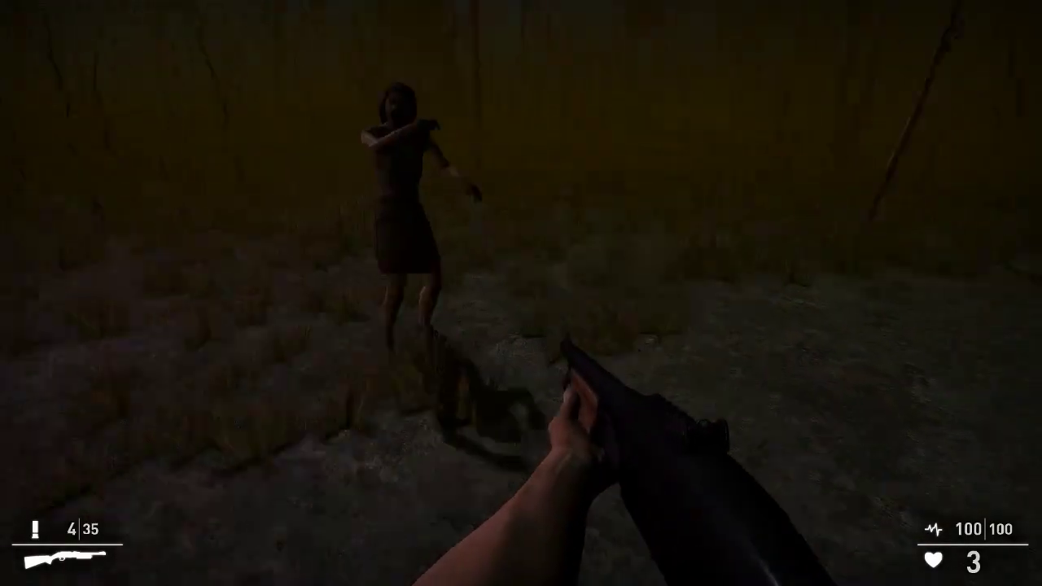
key(s)
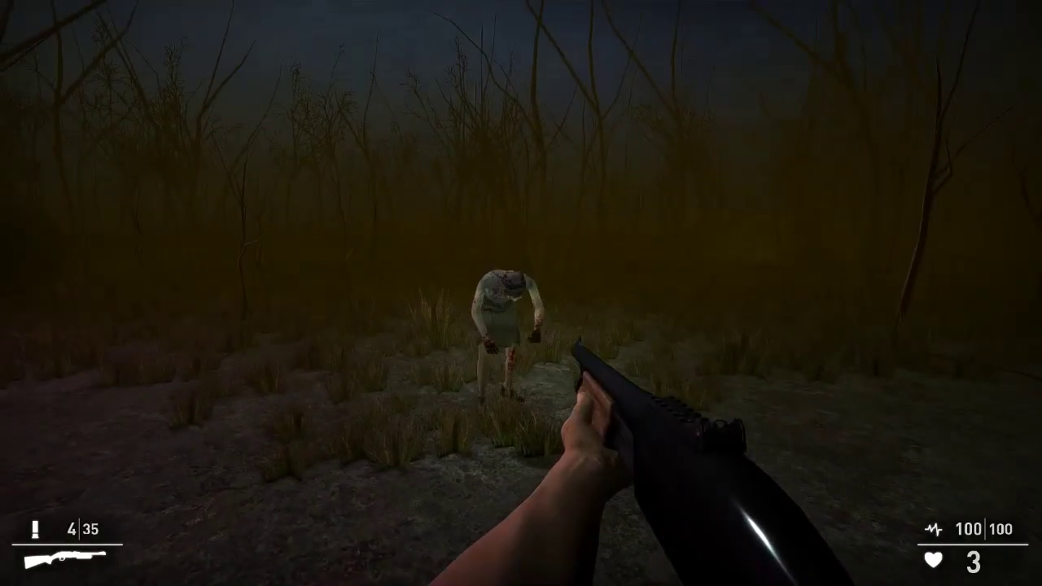
click(521, 293)
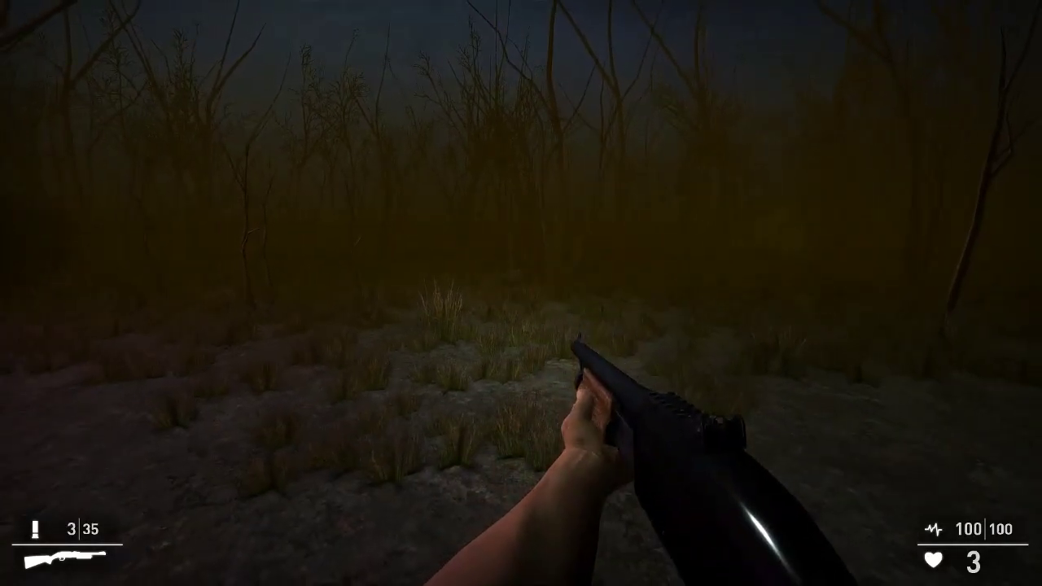
Lower the Bloom post effect to its minimum in the in-game settings, and return to the game
key(Tab)
key(Tab)
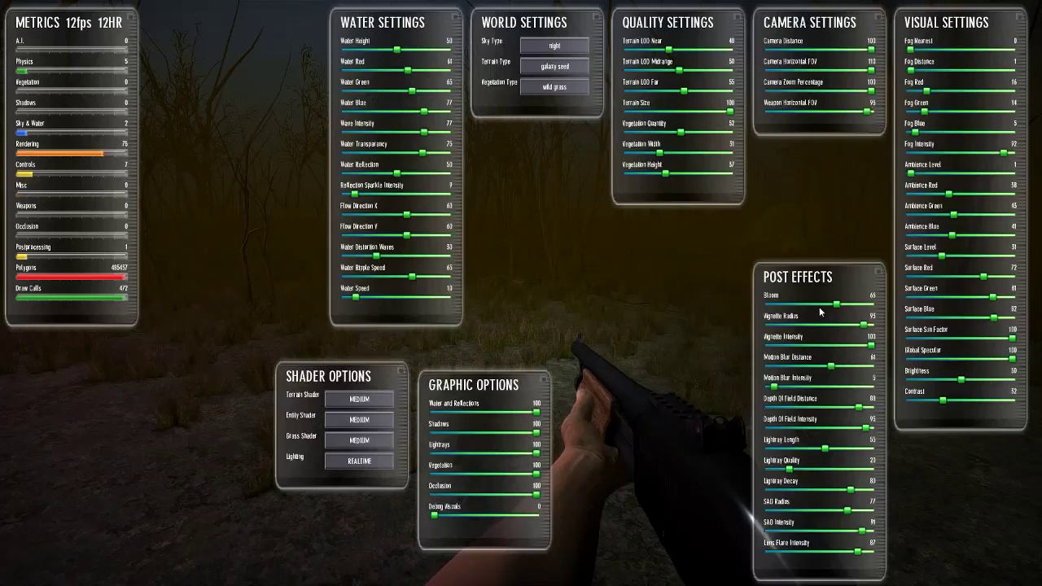
drag(812, 309, 749, 312)
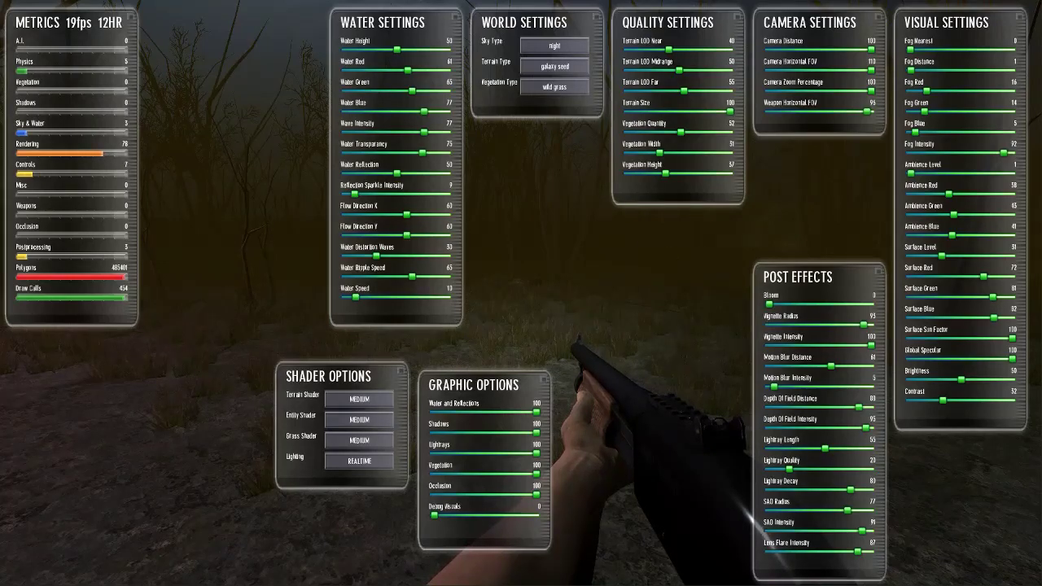
key(Tab)
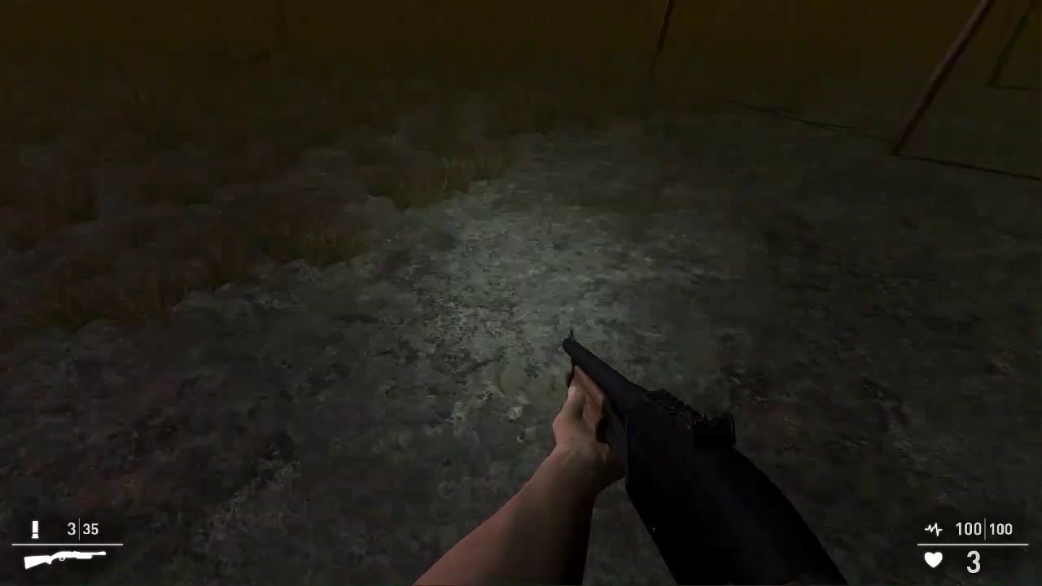
Examine the performance metrics and the forest scene with the full in-game settings shown and hidden
key(Escape)
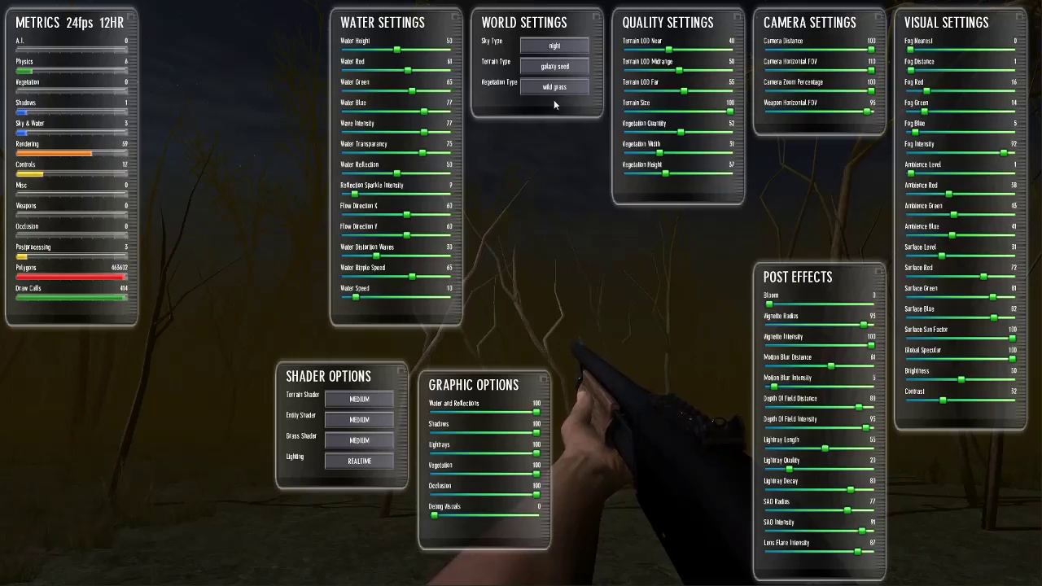
key(Tab)
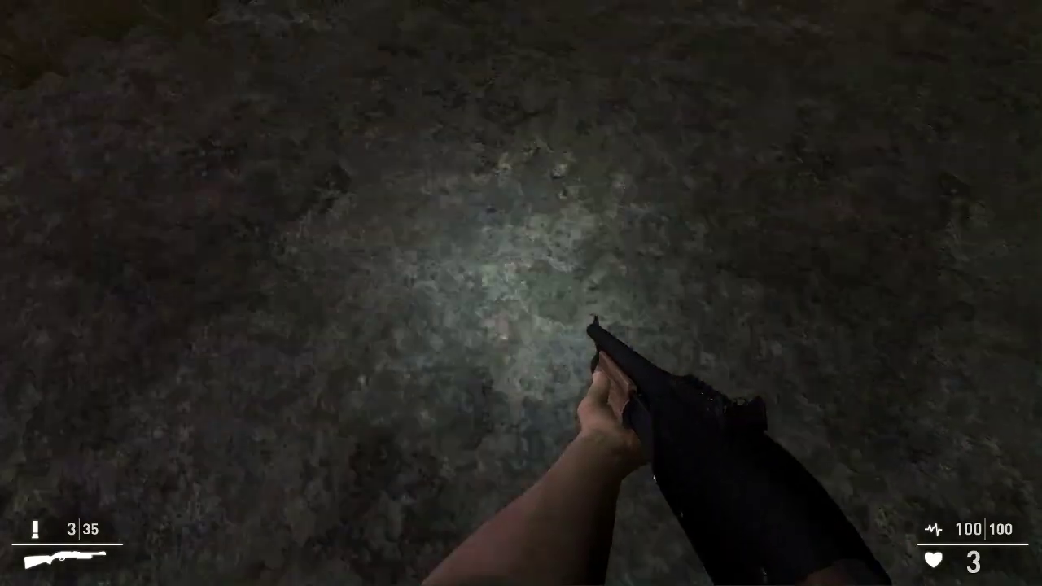
key(Tab)
key(Tab)
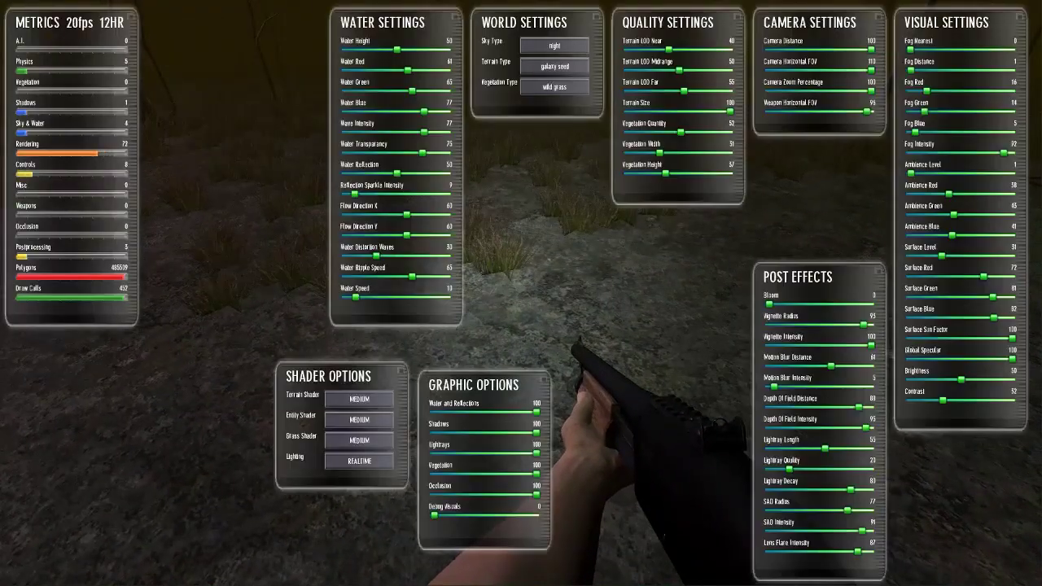
key(Tab)
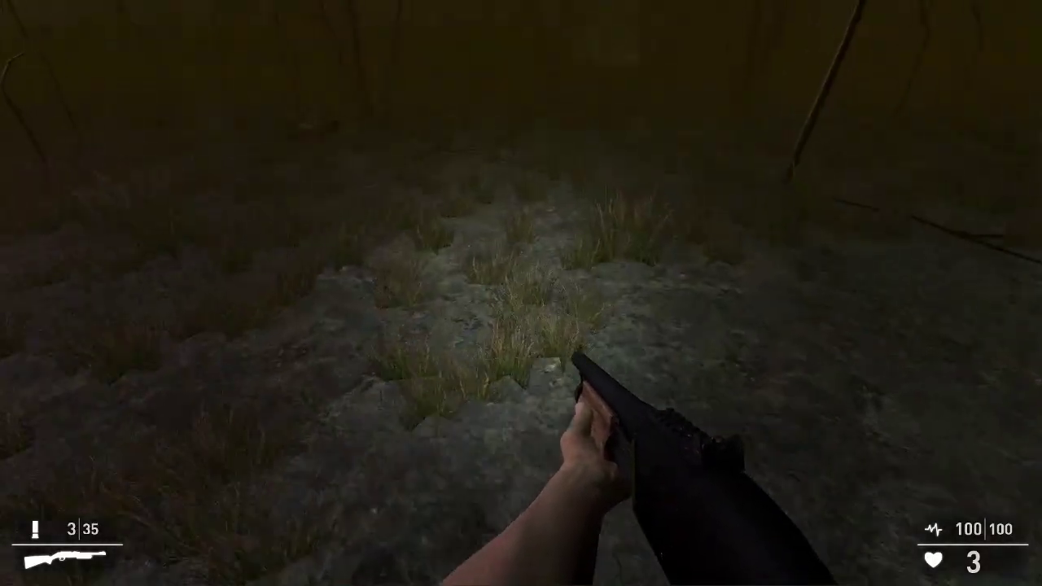
key(F1)
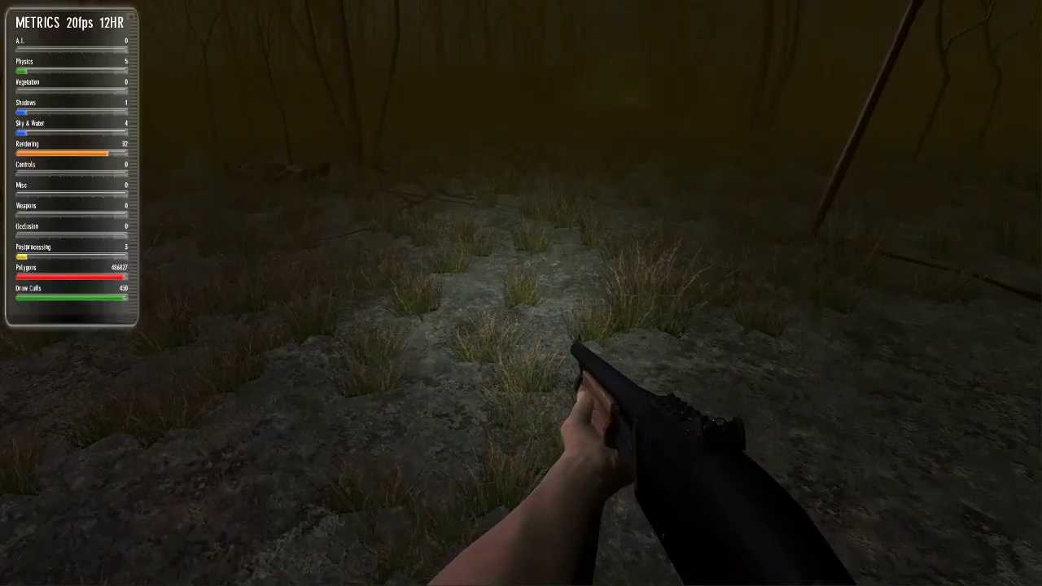
key(Escape)
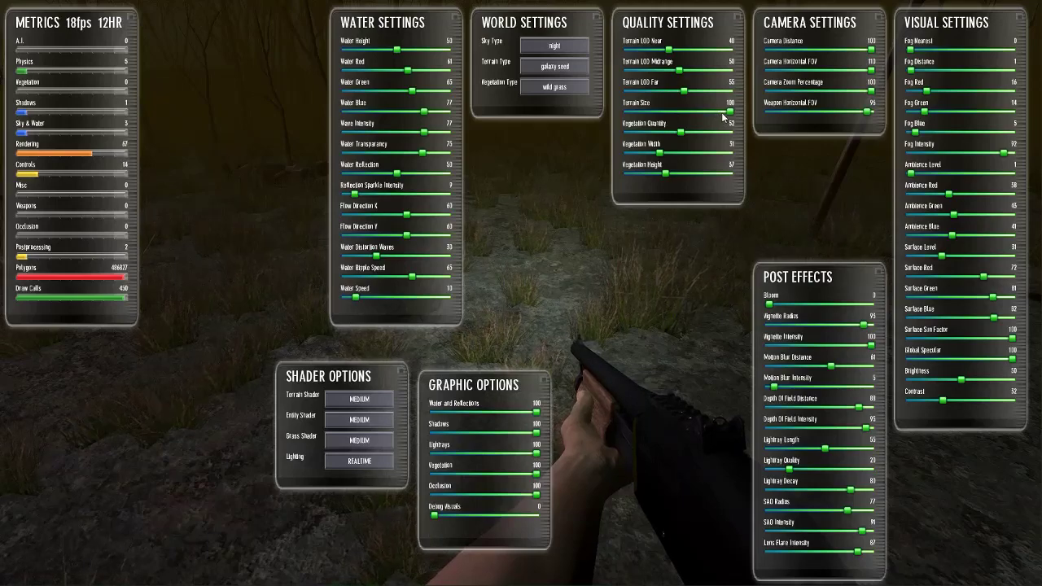
key(Tab)
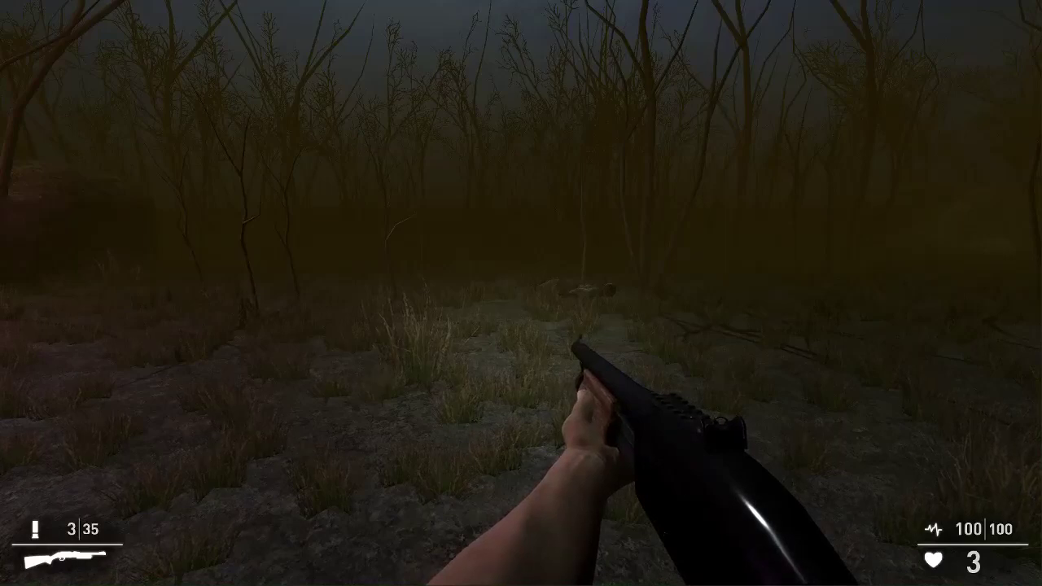
key(Tab)
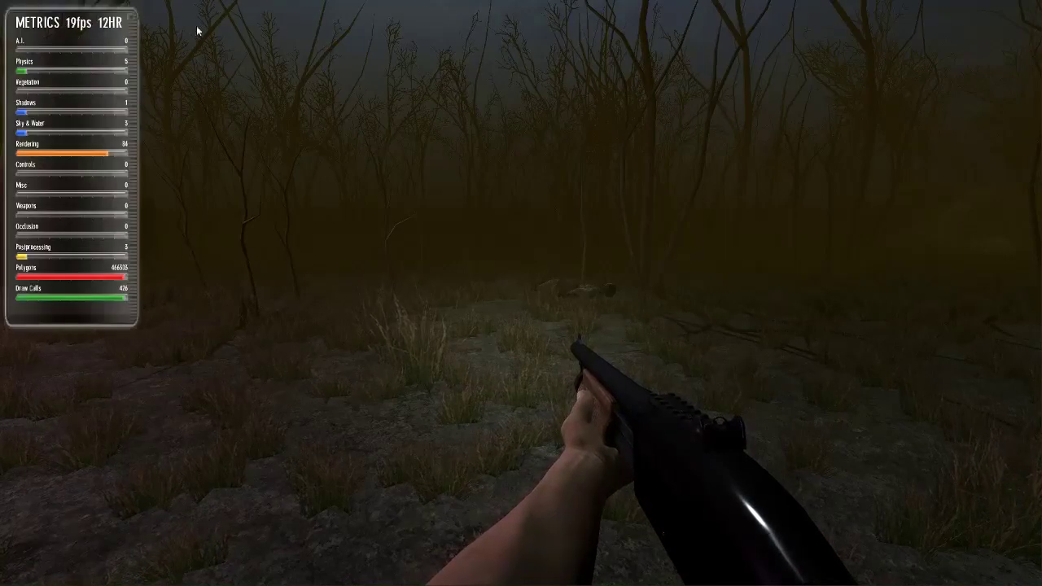
Reduce the Terrain Size to 30 in the quality settings, and return to the game
key(Tab)
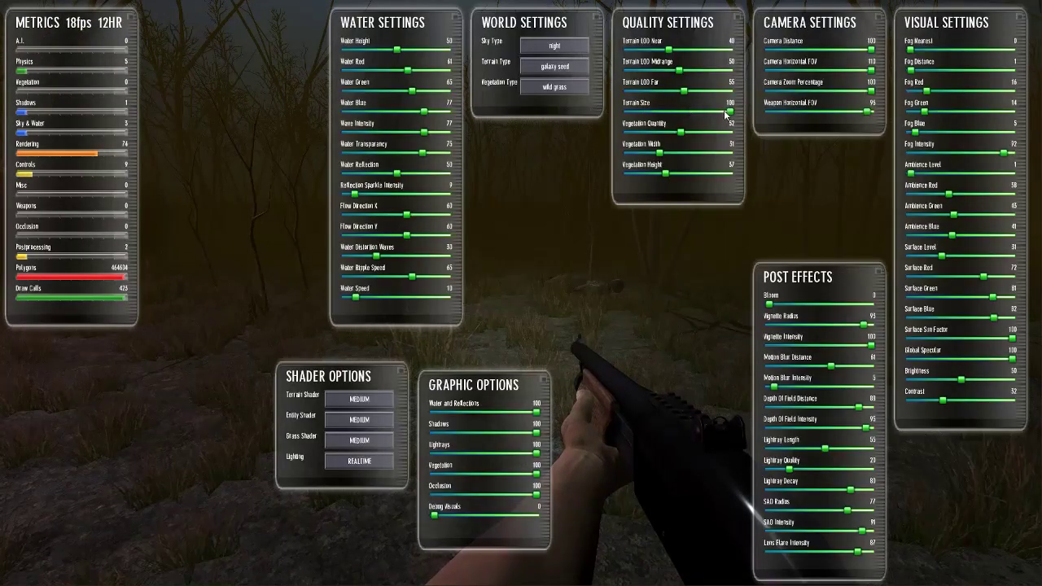
drag(665, 119, 659, 114)
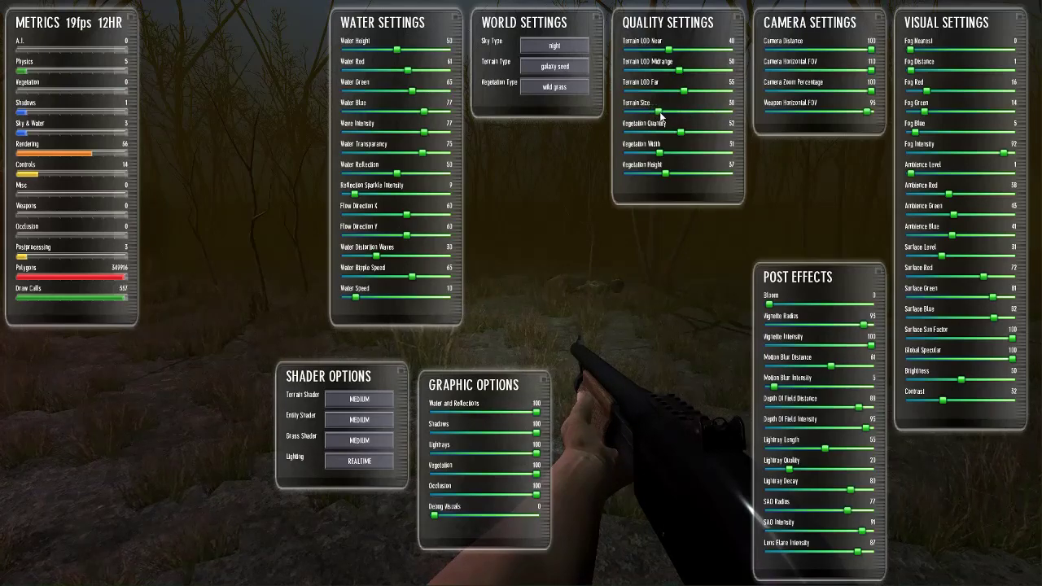
key(Tab)
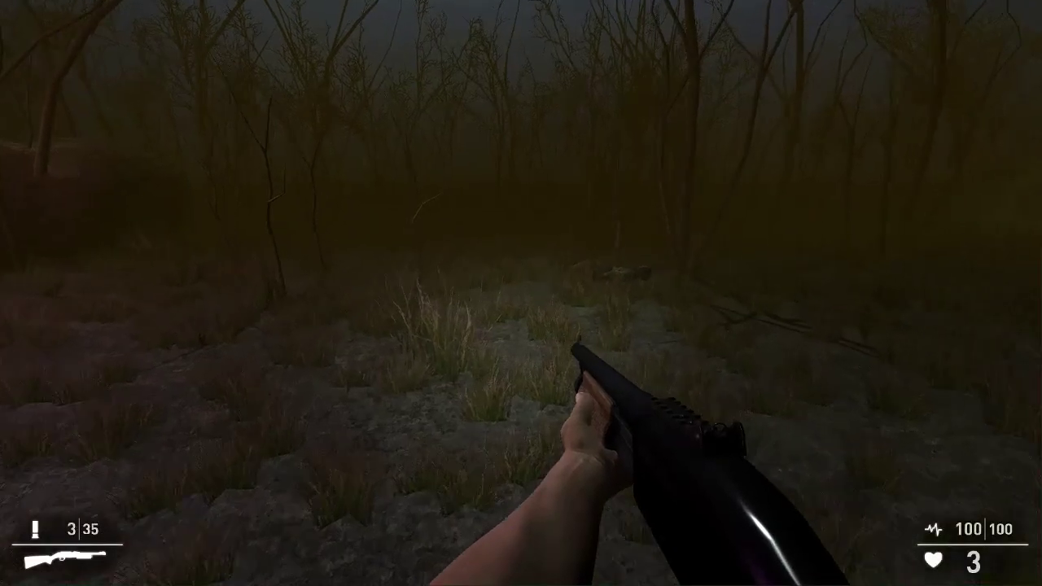
Run through the forest to inspect the terrain and trees, and bring up the performance metrics
key(shift+w)
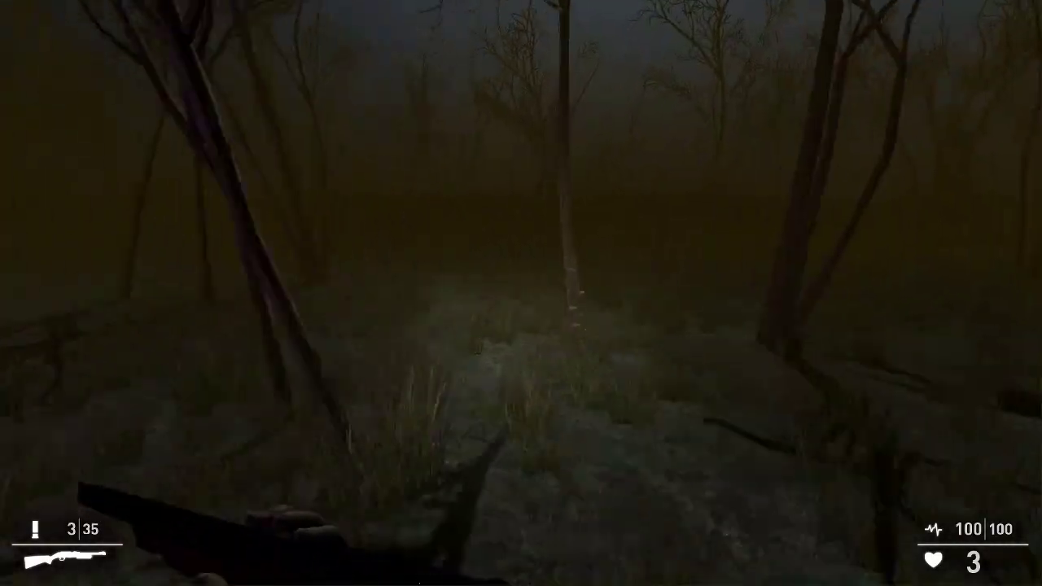
key(r)
key(w)
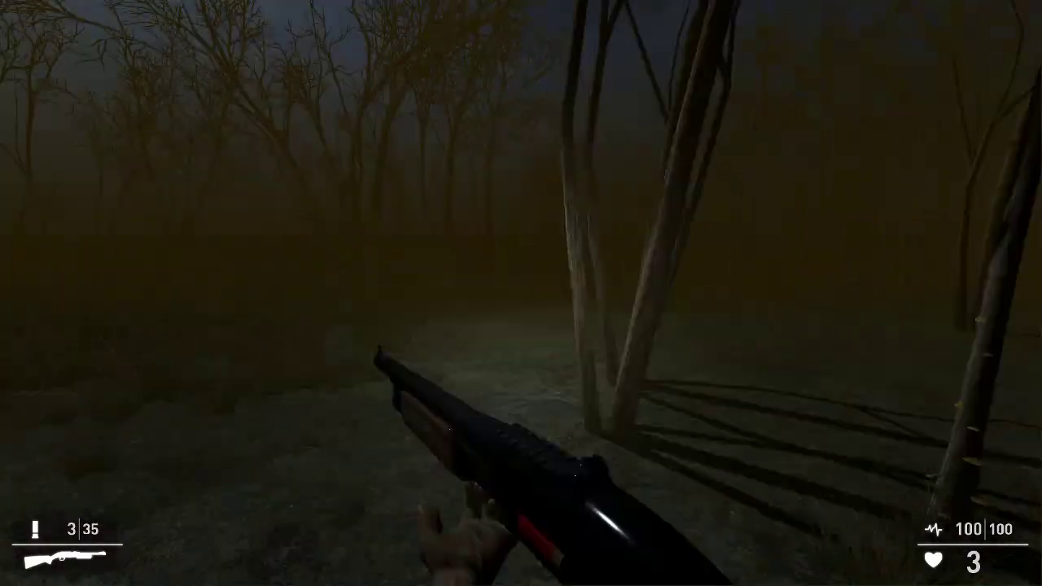
key(w)
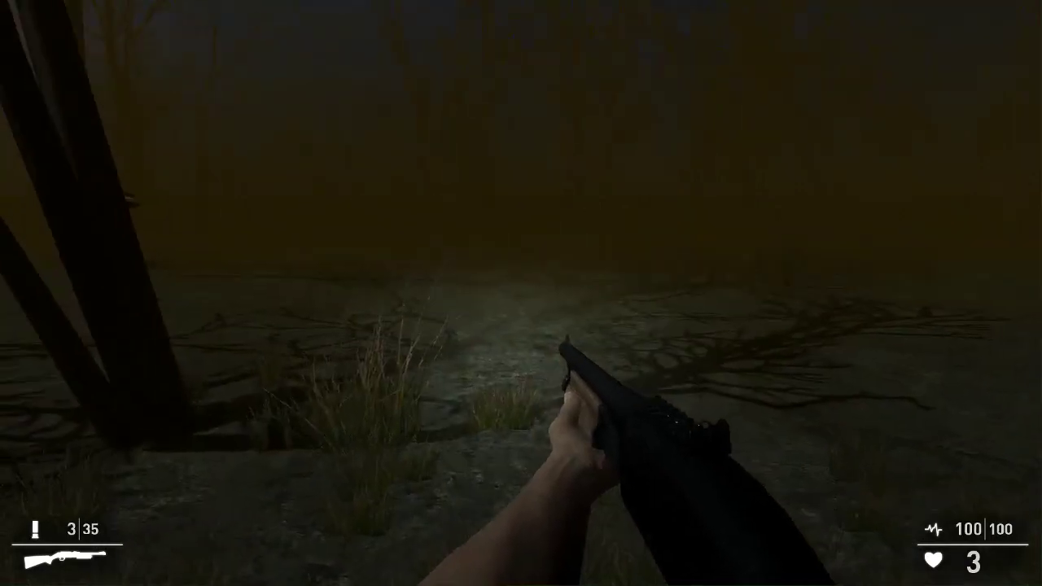
key(w)
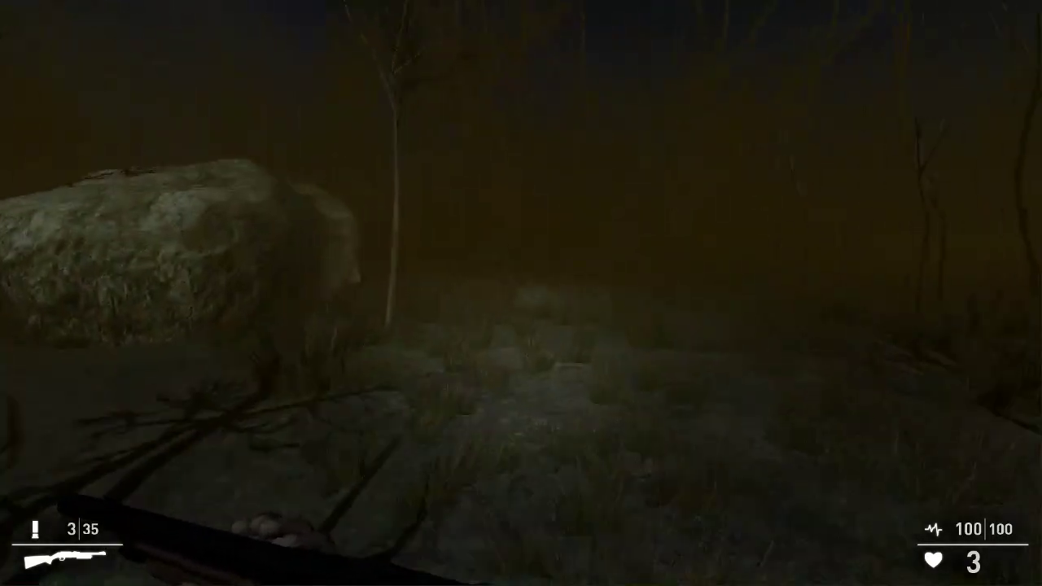
key(w)
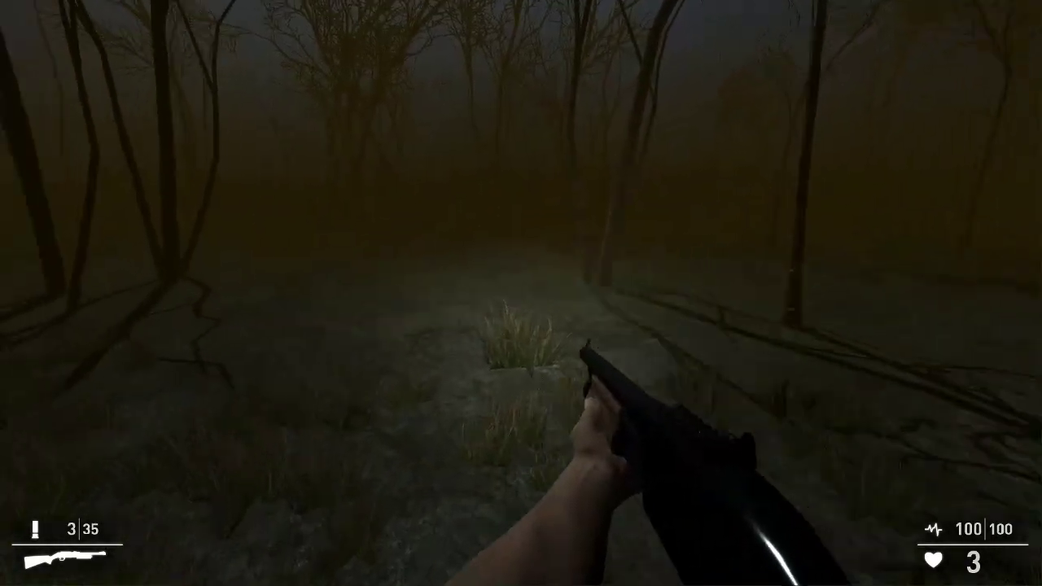
key(w)
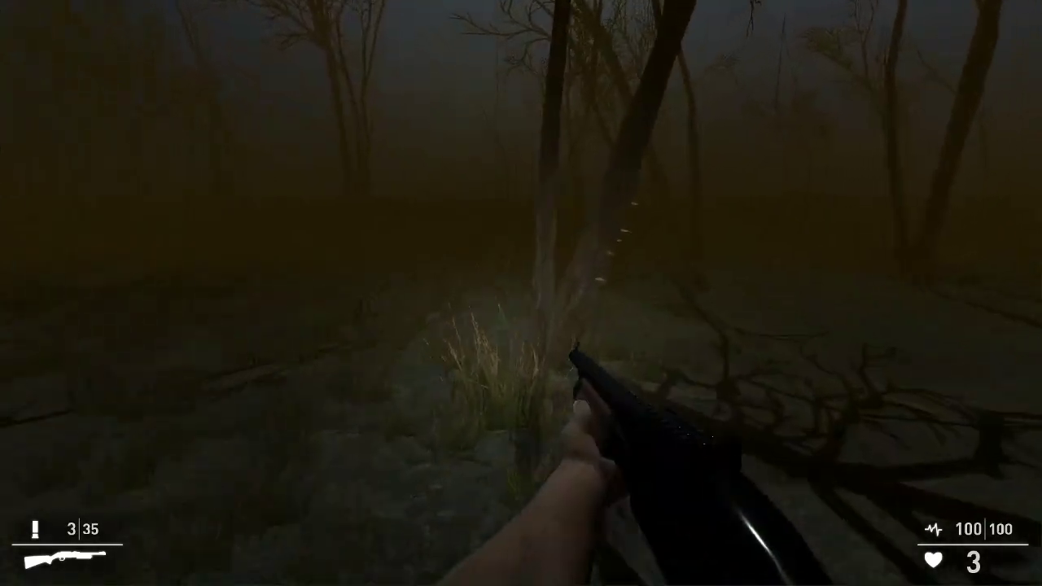
key(w)
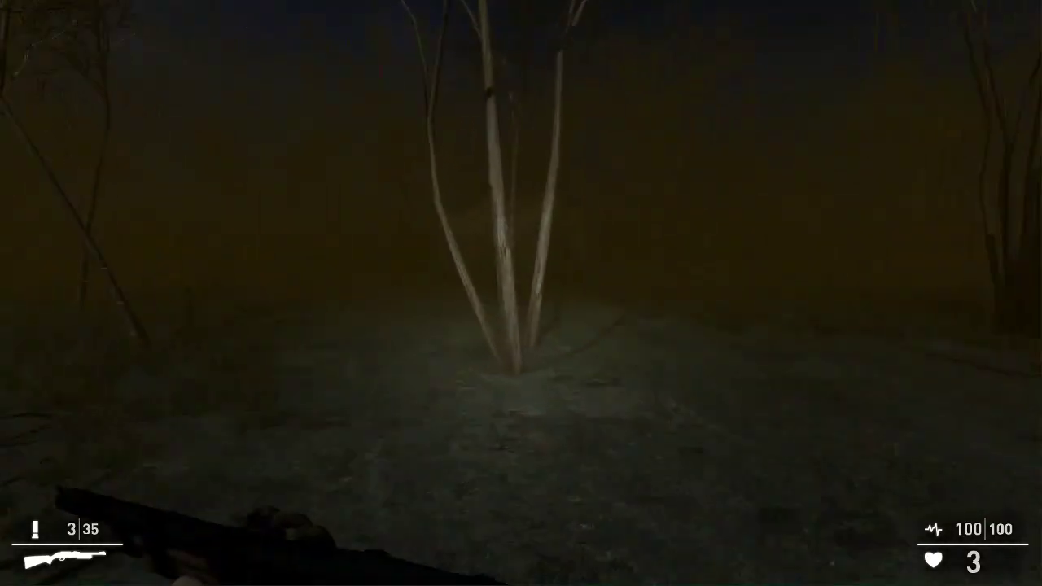
key(Tab)
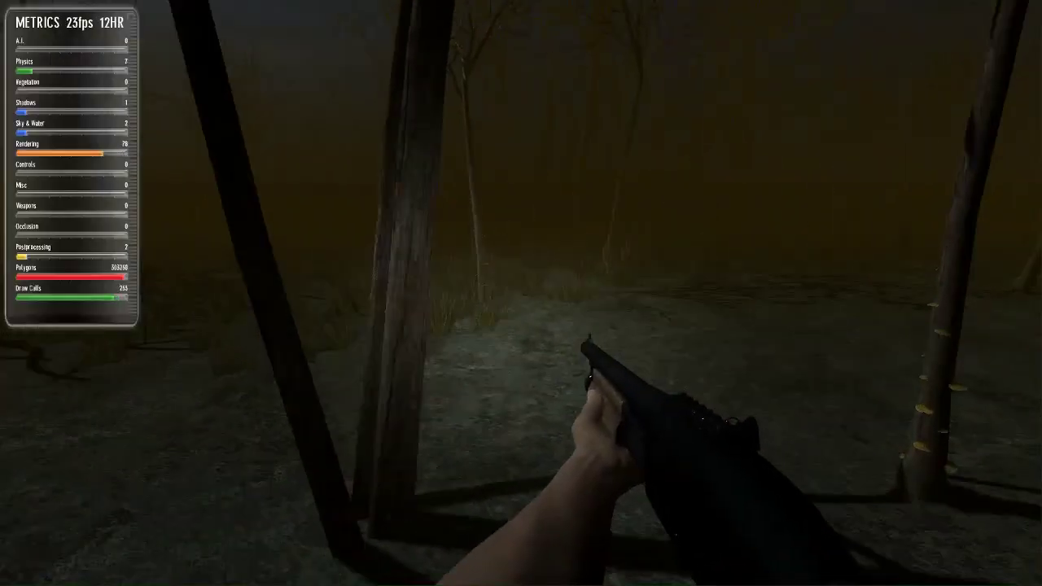
Check the full in-game settings and performance metrics, and run further through the forest
key(Tab)
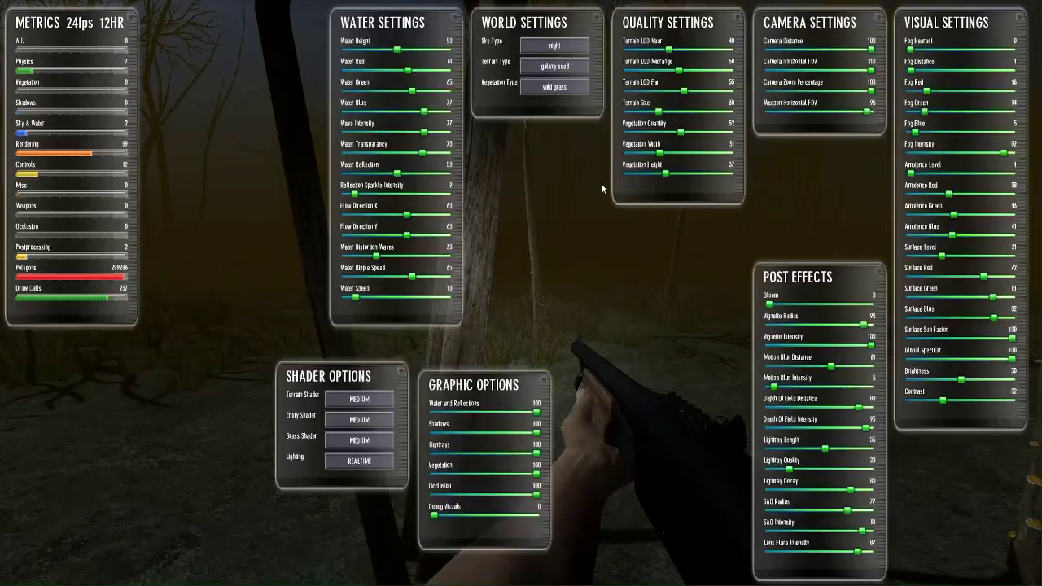
key(Tab)
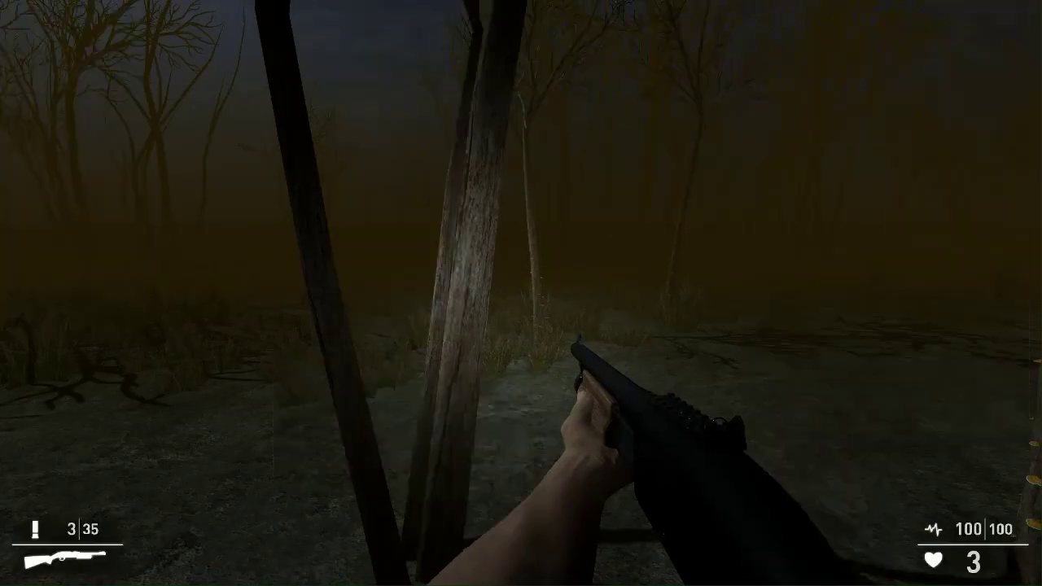
key(w)
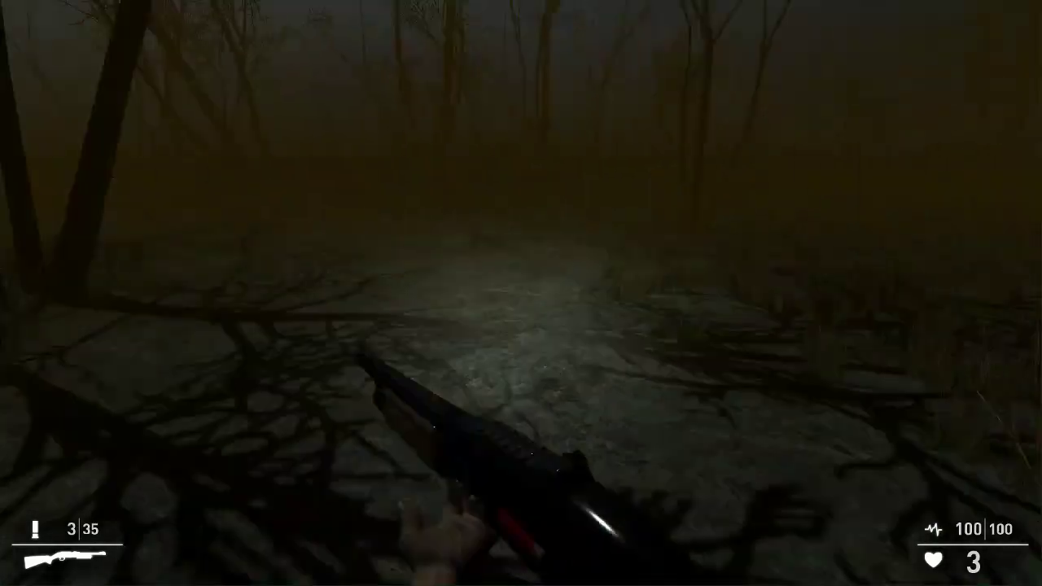
Try the Vegetation Quantity at 100, inspect the grass in the game, and restore the quantity to 52
key(F1)
key(F2)
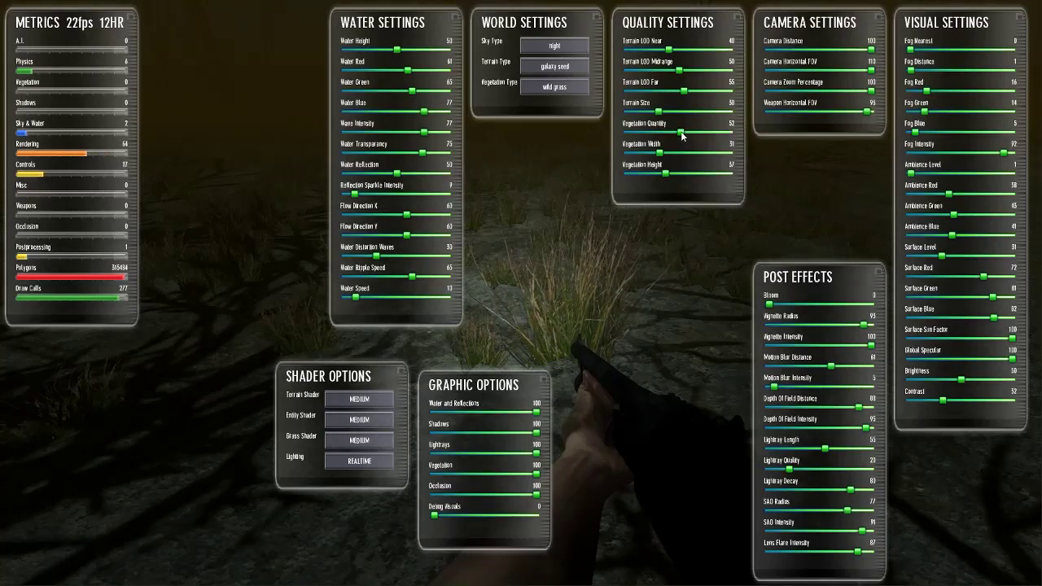
drag(681, 136, 745, 140)
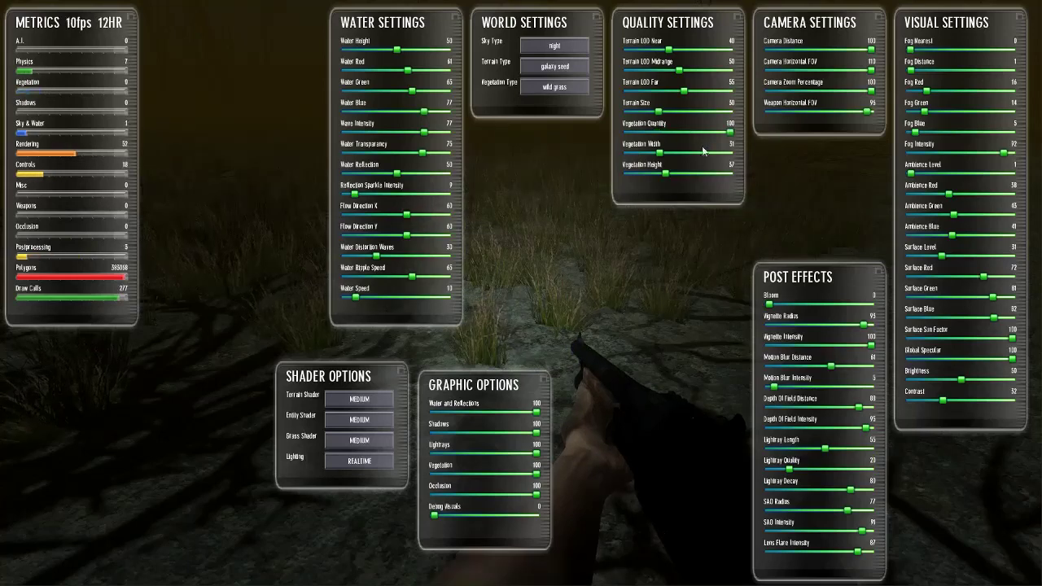
key(Tab)
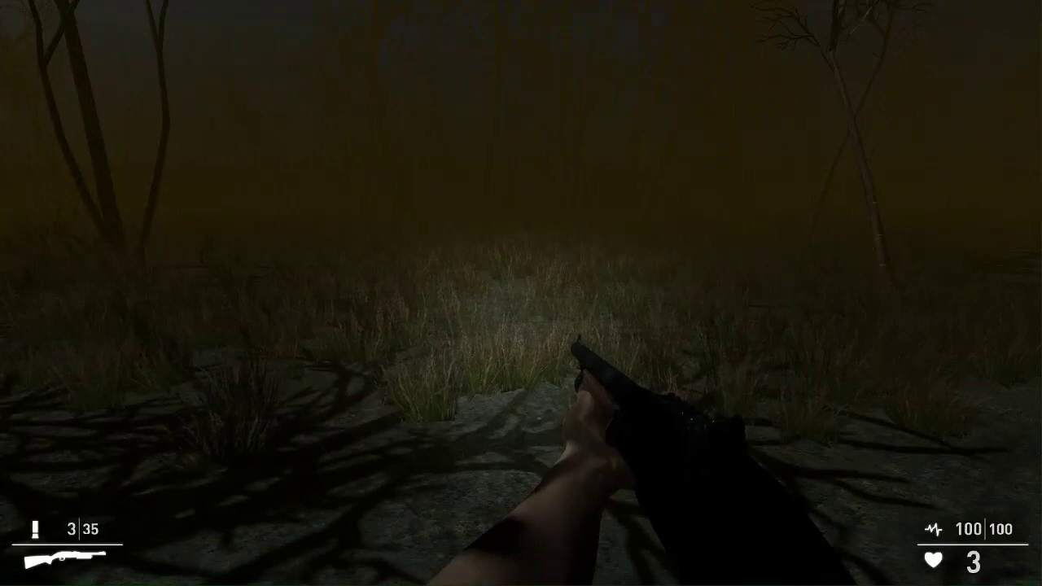
key(Escape)
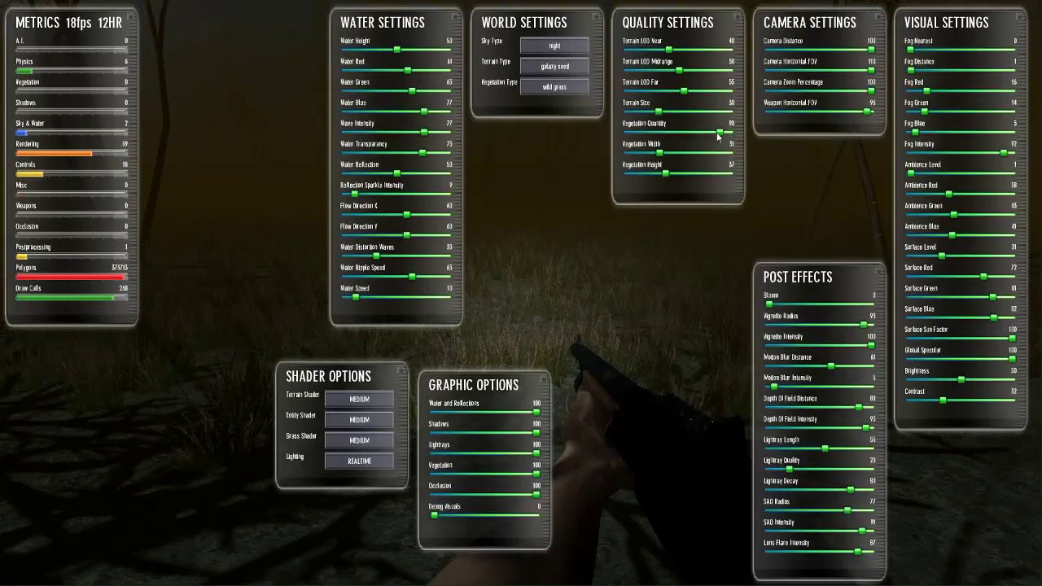
click(662, 136)
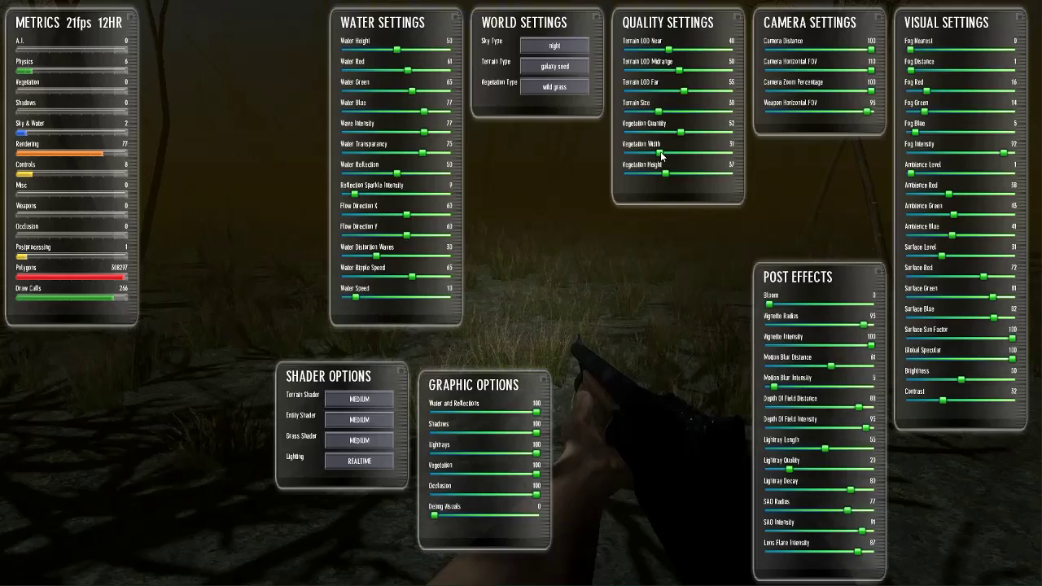
Raise the Vegetation Width to 74 in the quality settings, and inspect the grass in the game with the metrics shown
drag(671, 157, 699, 156)
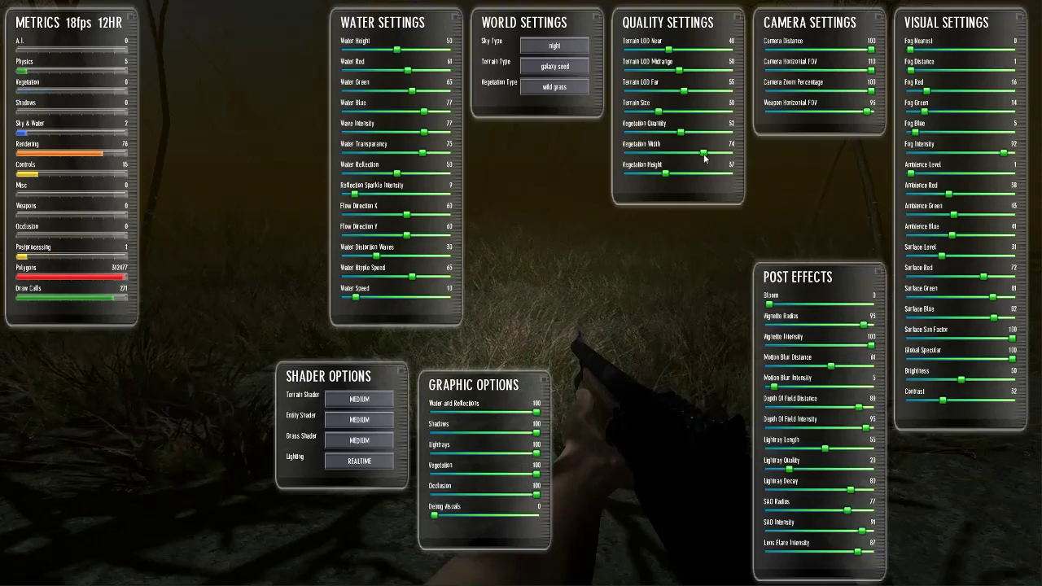
key(Tab)
key(Tab)
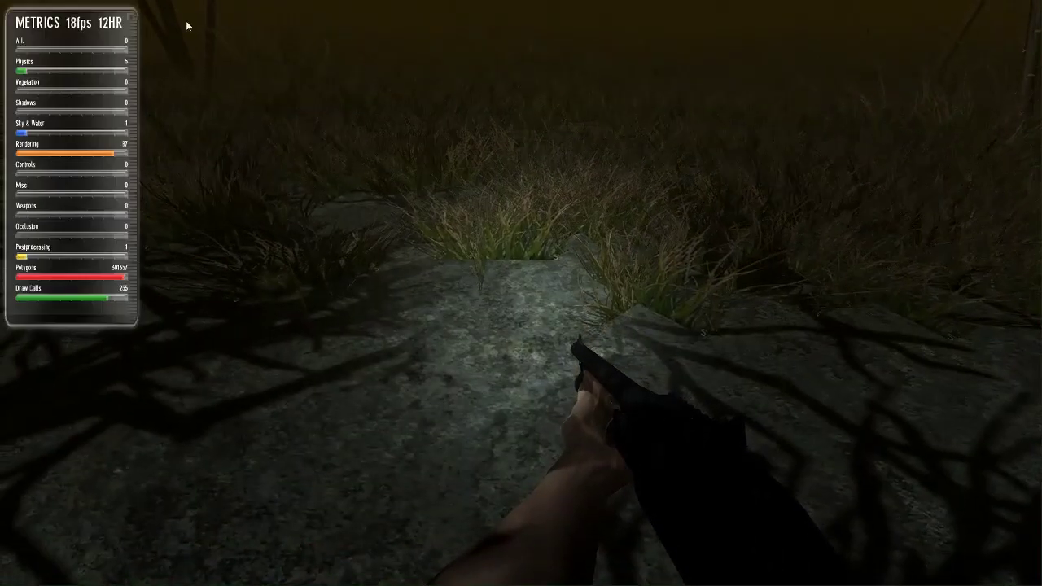
Reduce the Vegetation Width to 29 and the Vegetation Height to 52, and return to the game with the metrics shown
key(Escape)
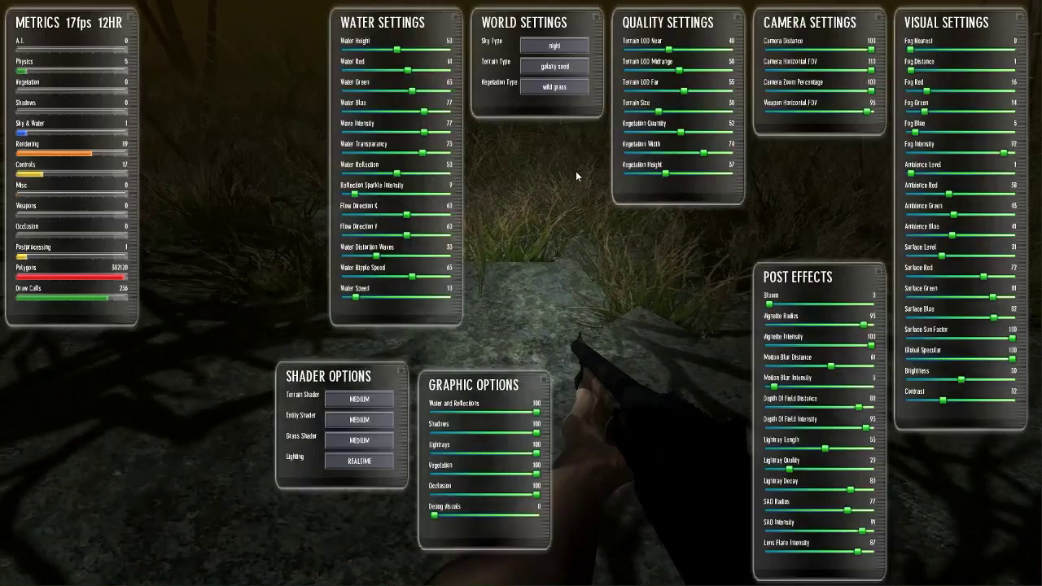
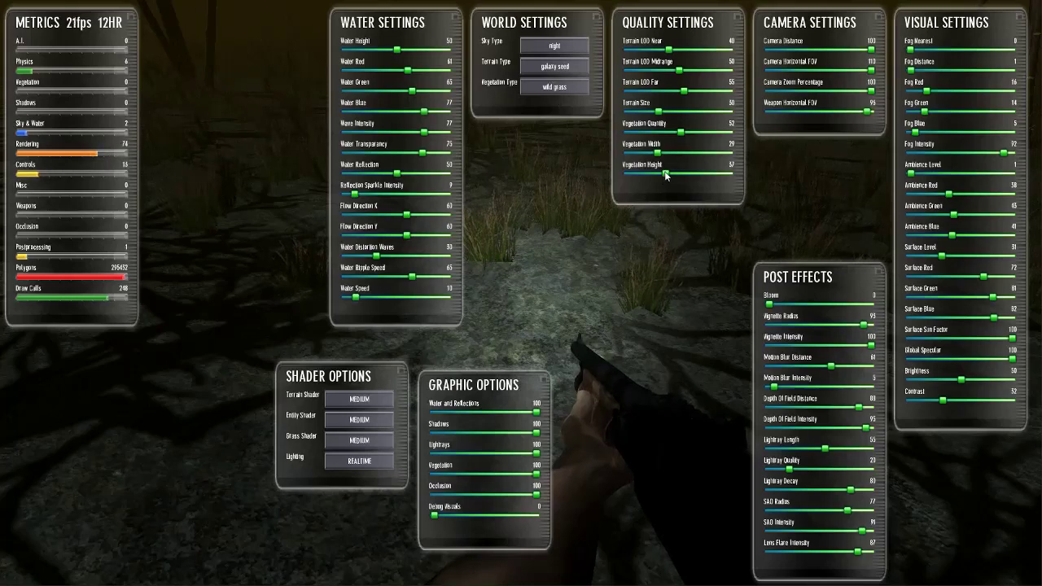
mouse_move(665, 174)
mouse_down()
mouse_move(697, 173)
mouse_move(662, 175)
mouse_up()
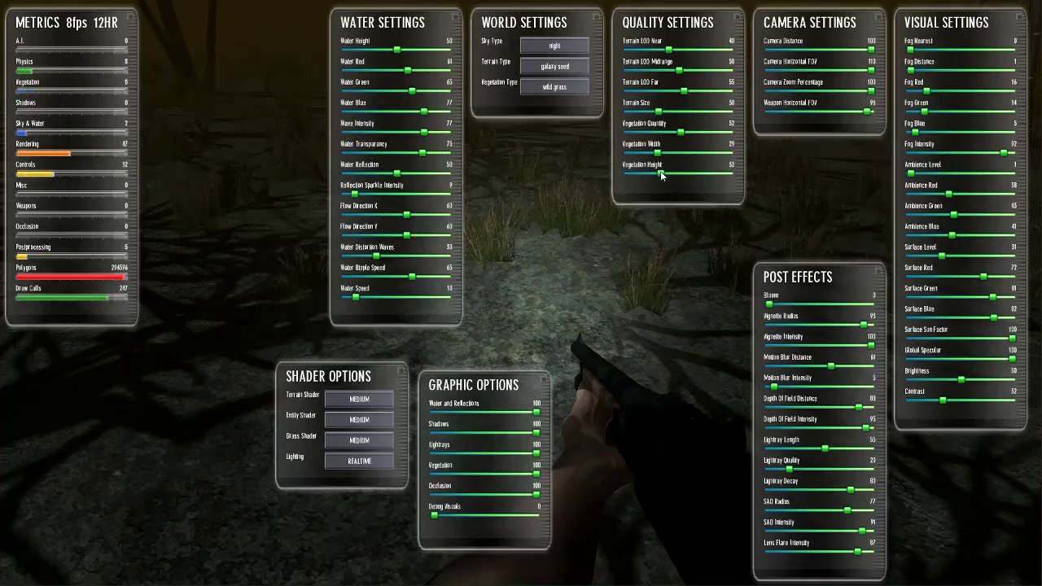
key(Tab)
key(Tab)
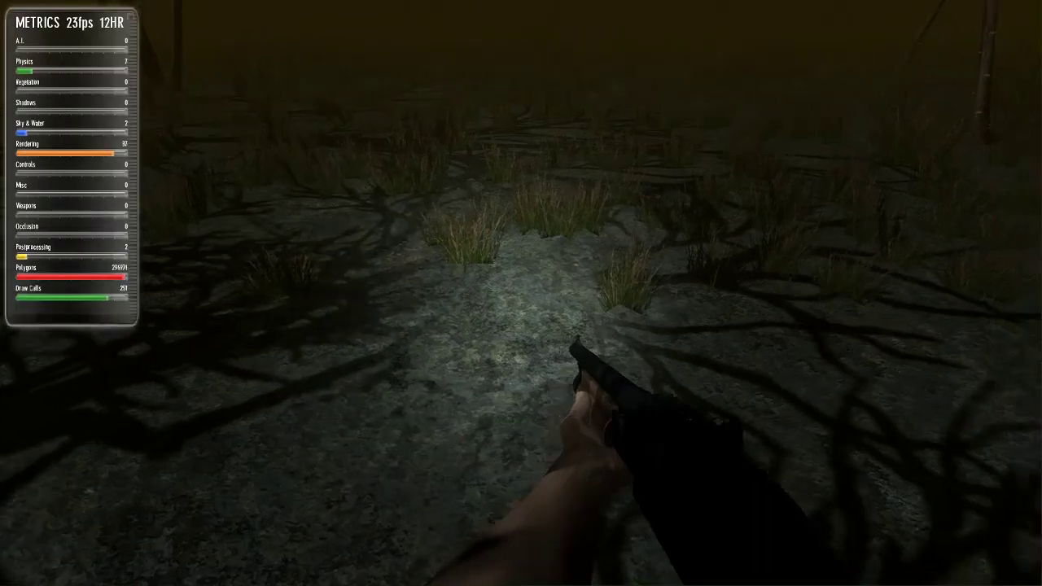
Set the Vegetation Width to 40 in the quality settings, and return to the forest view
key(Escape)
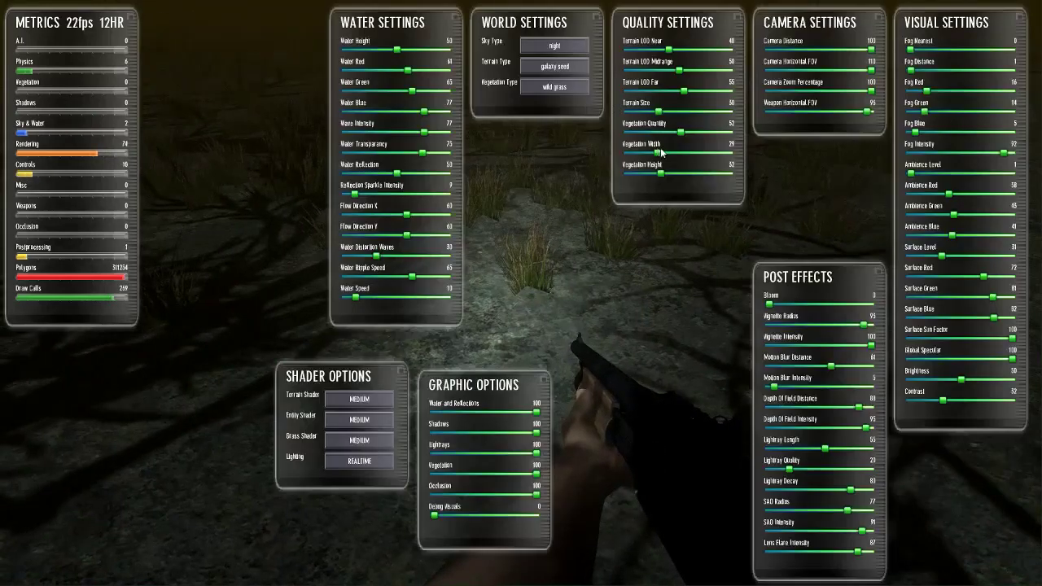
drag(662, 153, 671, 155)
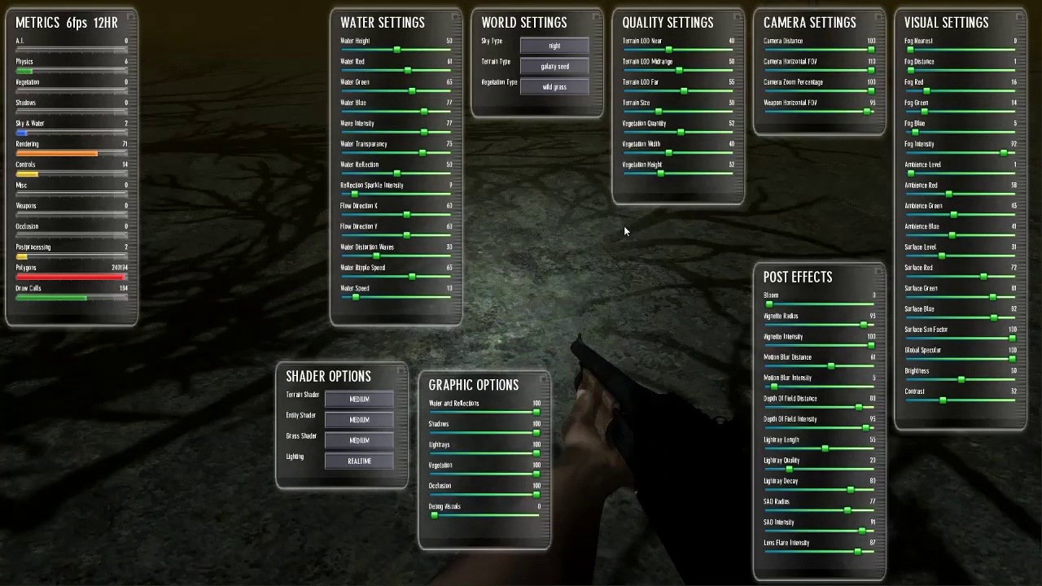
key(Escape)
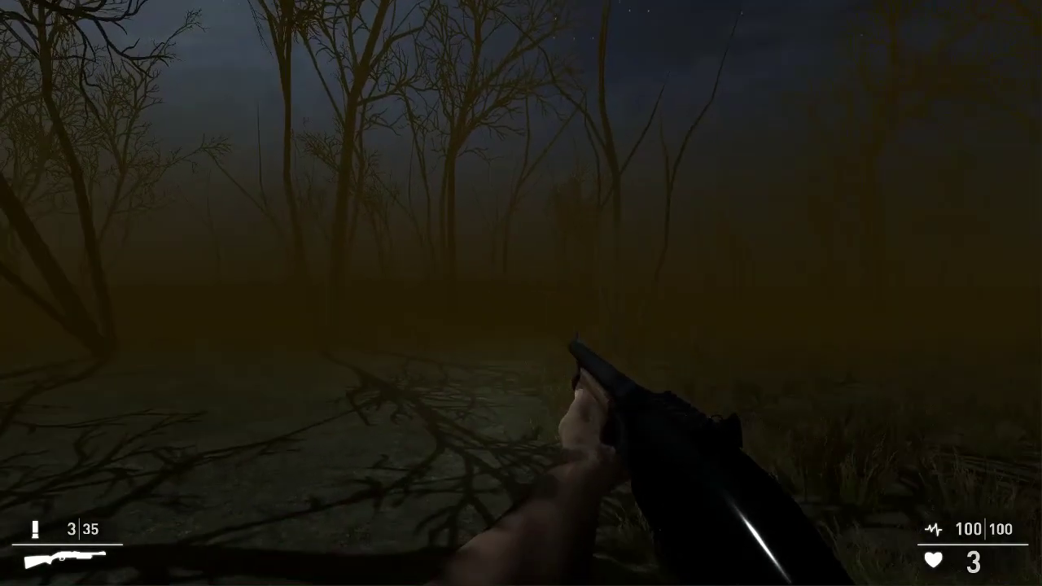
Raise the Fog Intensity to 100 in the visual settings
key(Tab)
key(Tab)
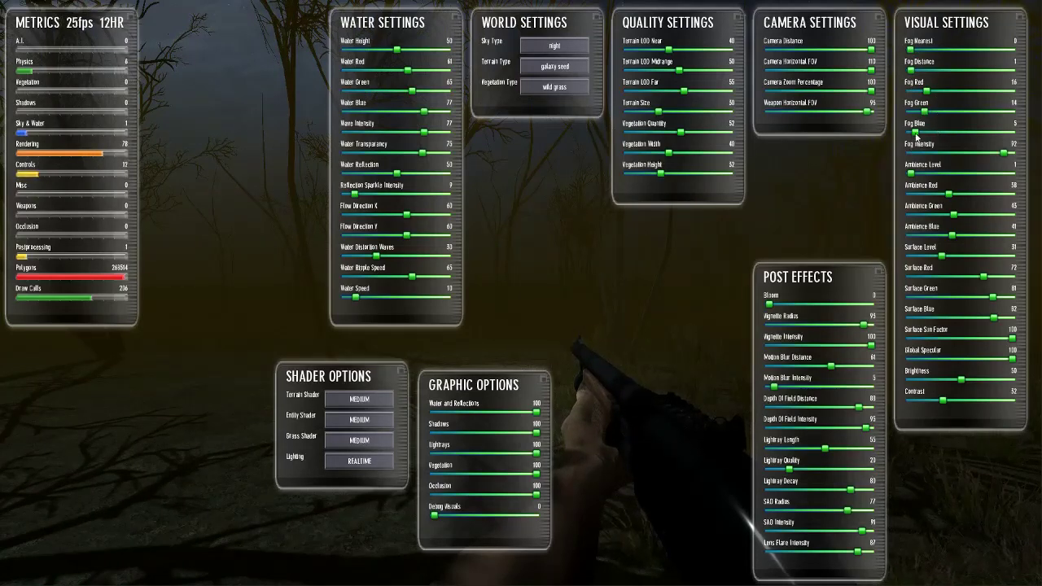
drag(1005, 153, 1021, 153)
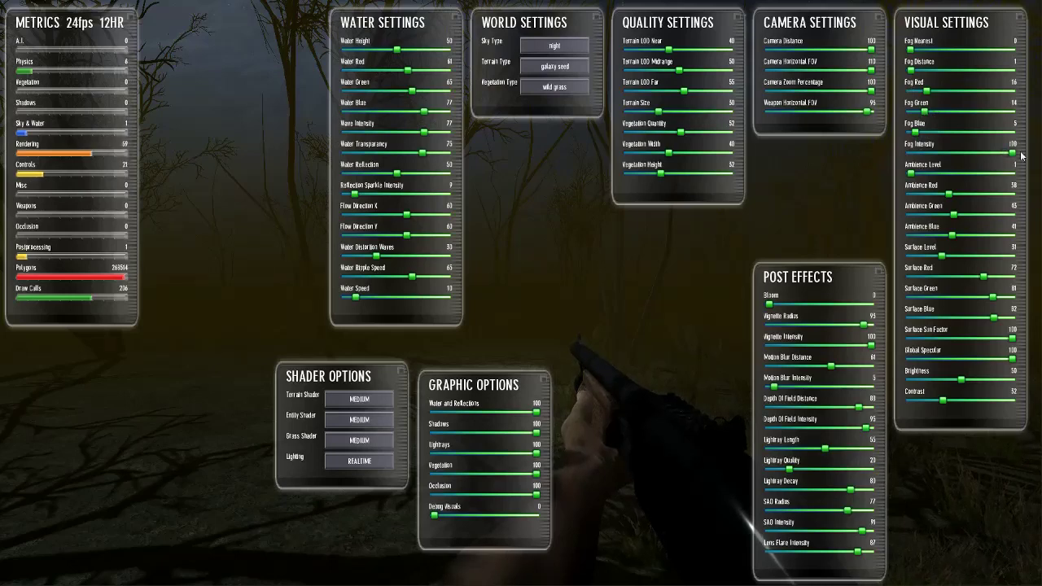
Collapse the quality, world, water, shader, graphic and camera settings groups, and move the Post Effects group beside the gun's barrel
click(738, 18)
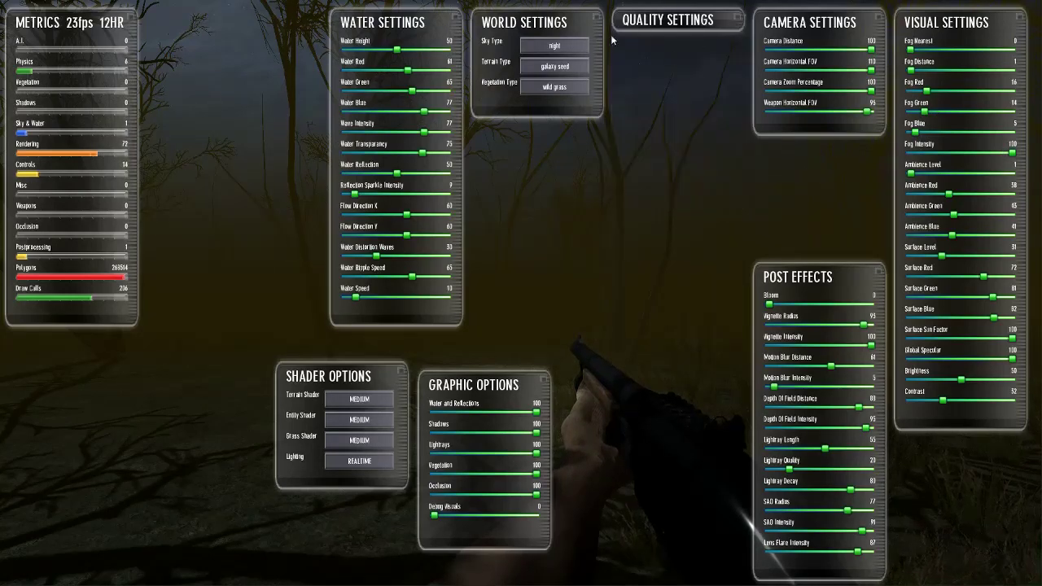
click(598, 15)
click(456, 17)
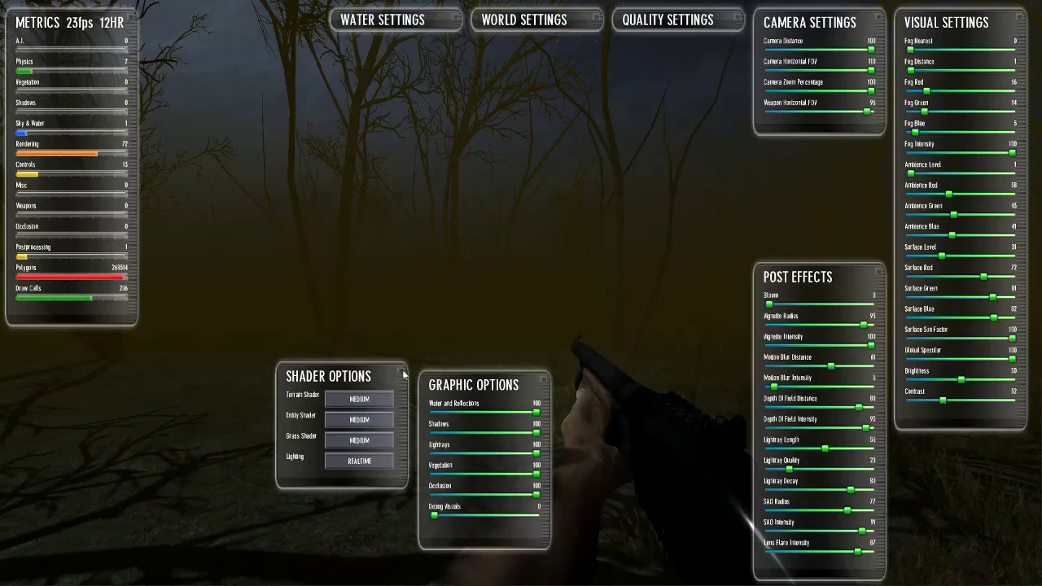
click(401, 373)
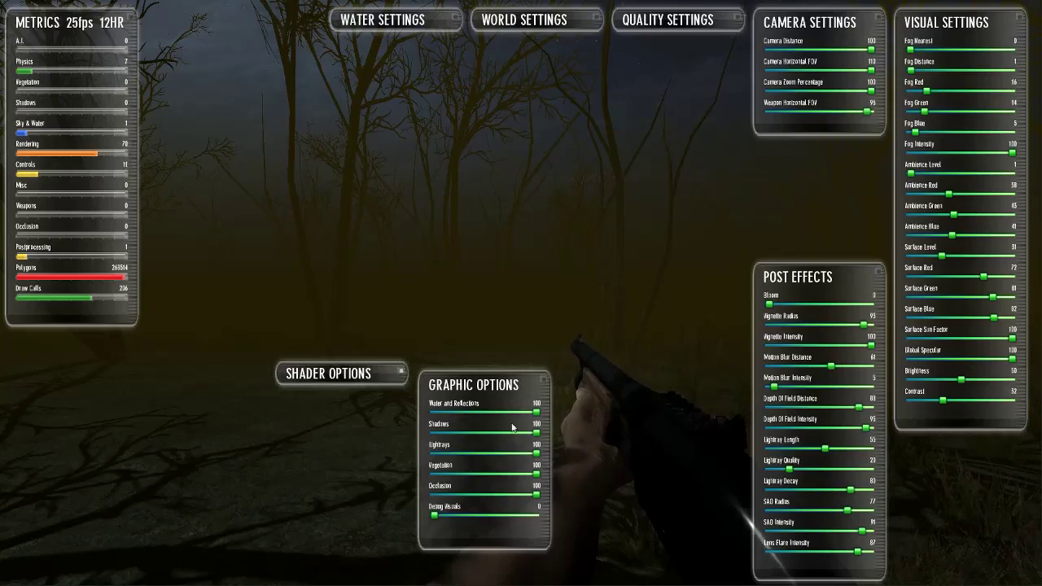
click(545, 384)
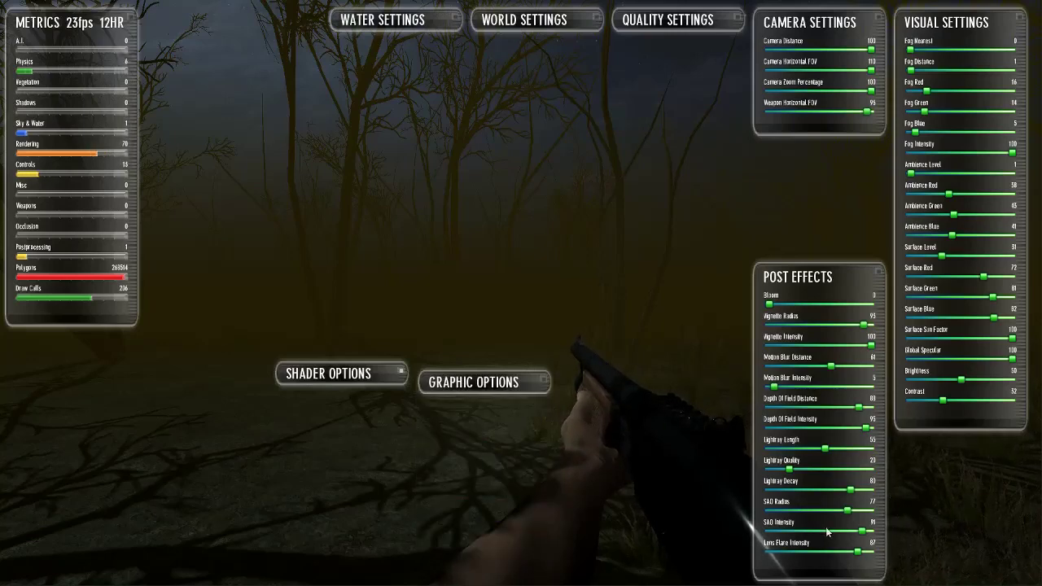
drag(820, 279, 662, 237)
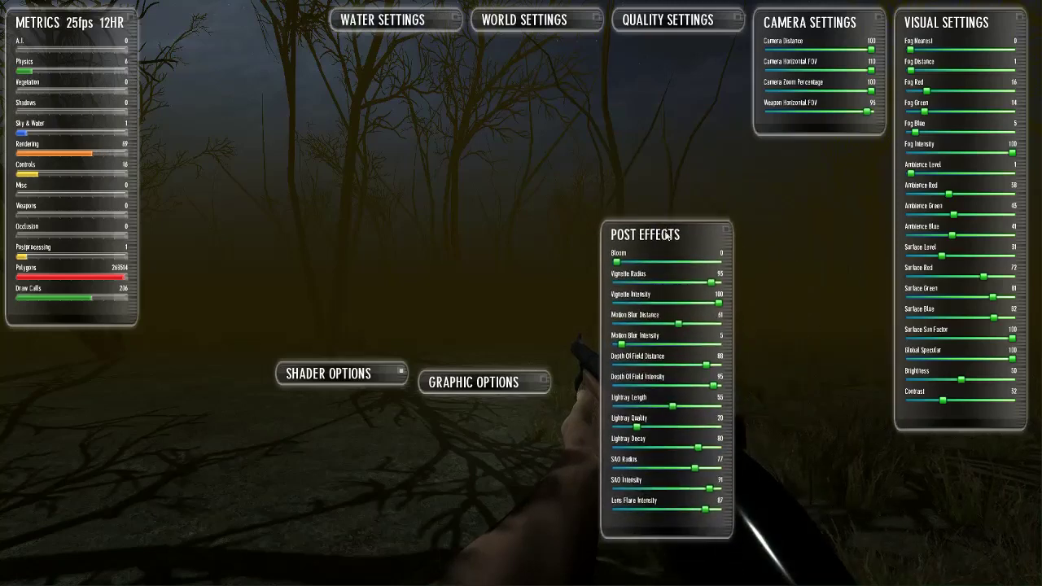
click(880, 19)
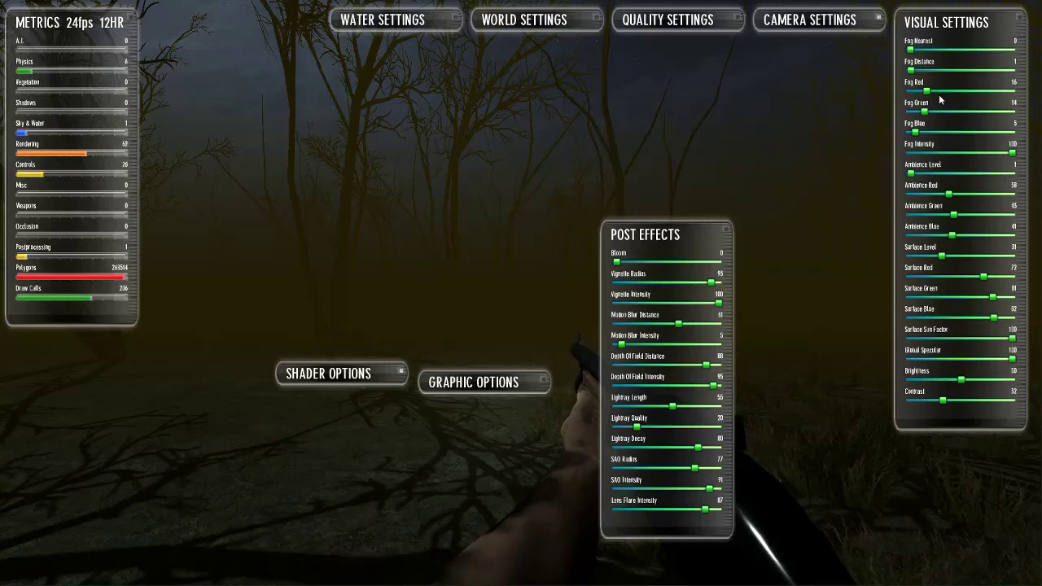
Inspect the fog in the game, and set Fog Red to 75, Fog Green to 68 and Fog Blue to 12
key(Tab)
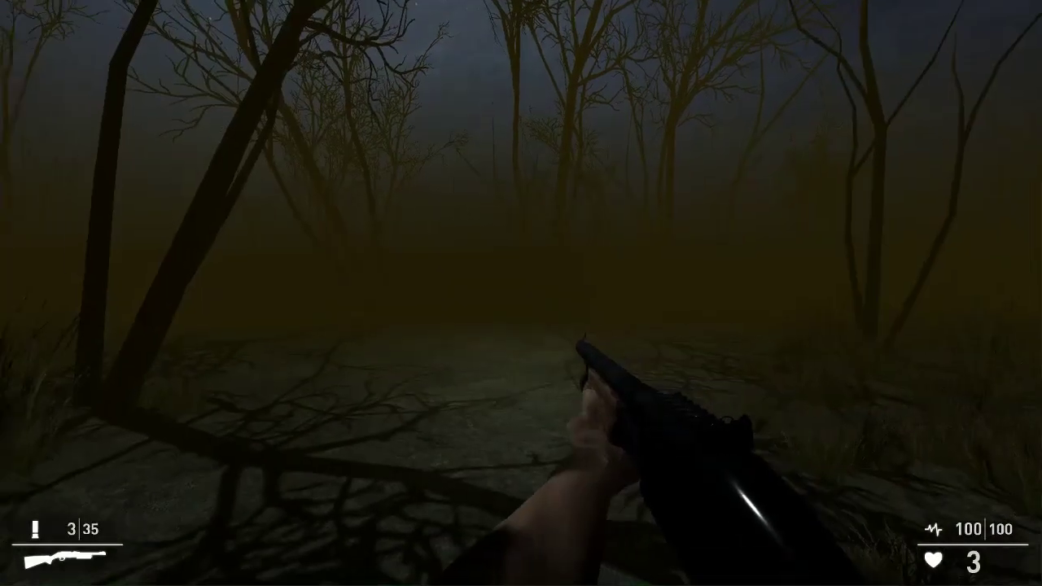
key(Tab)
key(Escape)
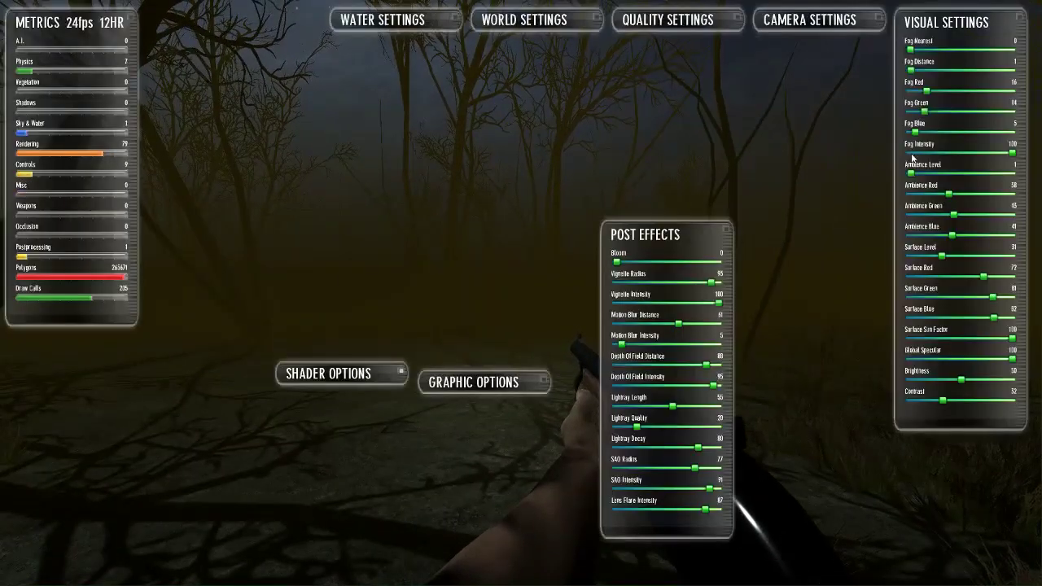
drag(927, 91, 987, 91)
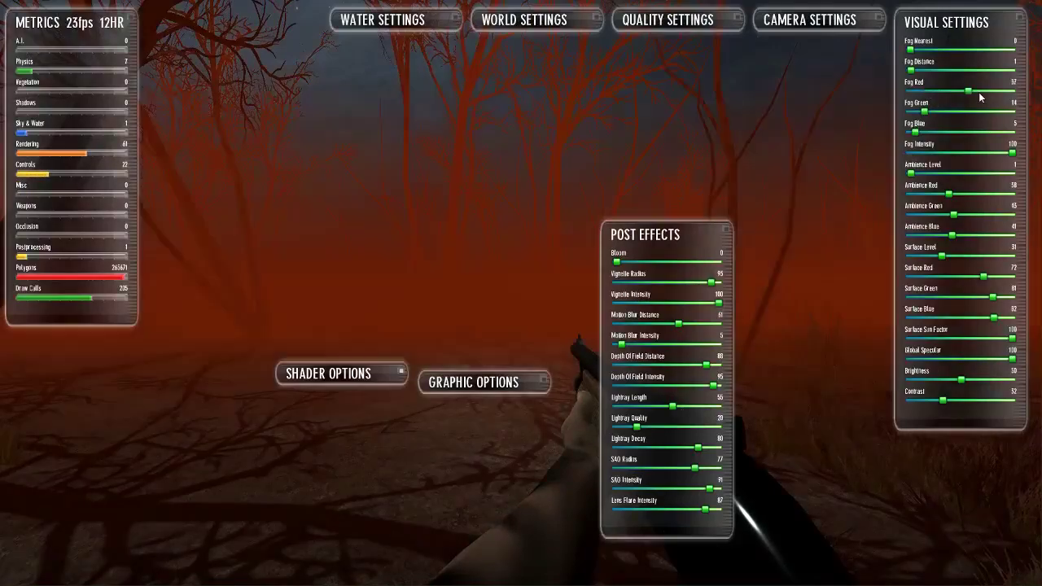
drag(929, 111, 979, 111)
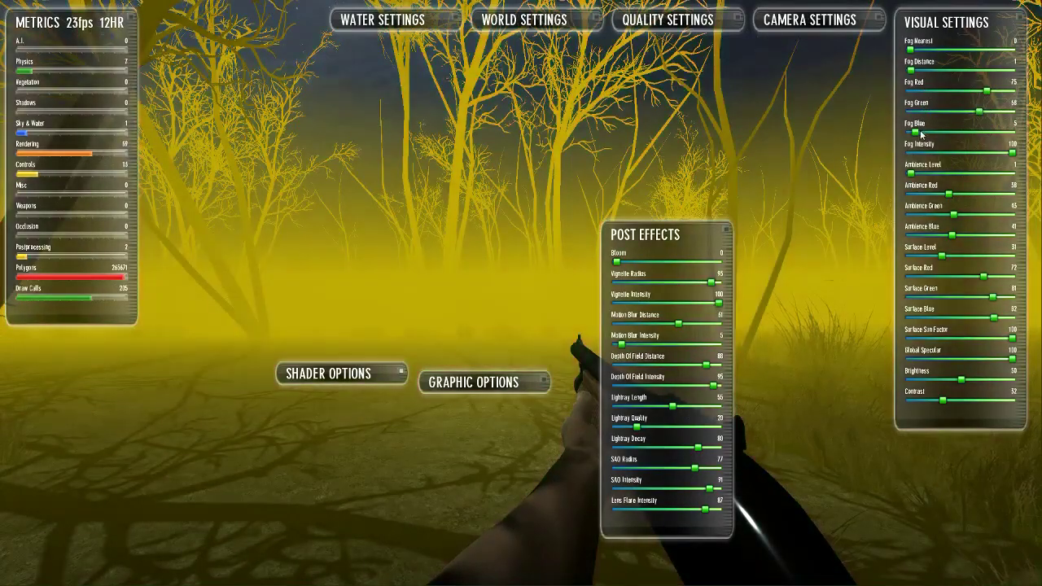
mouse_move(917, 132)
mouse_down()
mouse_move(1001, 134)
mouse_move(916, 137)
mouse_up()
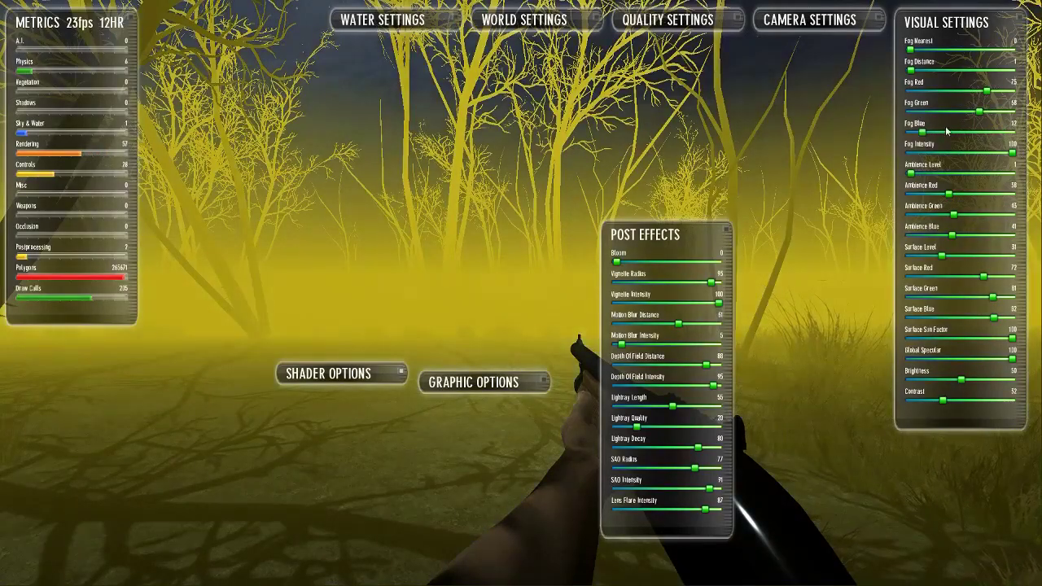
Reduce Fog Green to 13 and Fog Red to 2 for a dark teal fog, and return to the game
drag(979, 111, 923, 112)
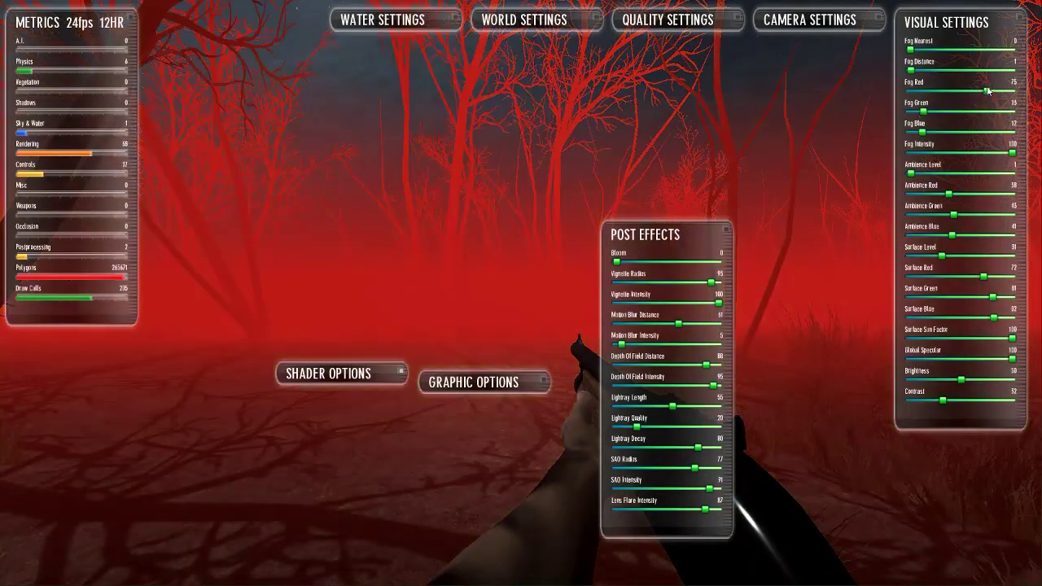
drag(988, 92, 967, 99)
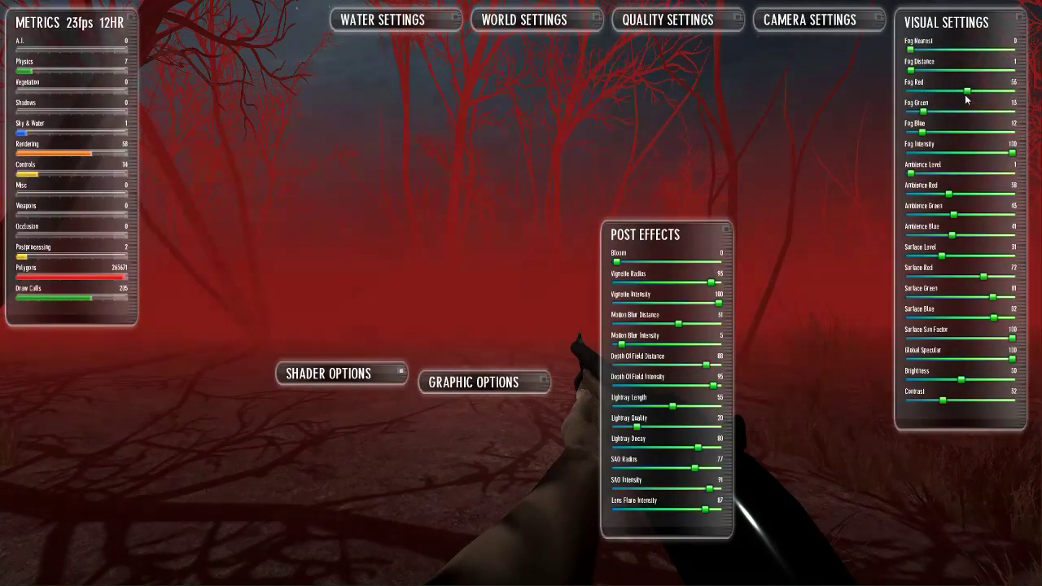
click(913, 94)
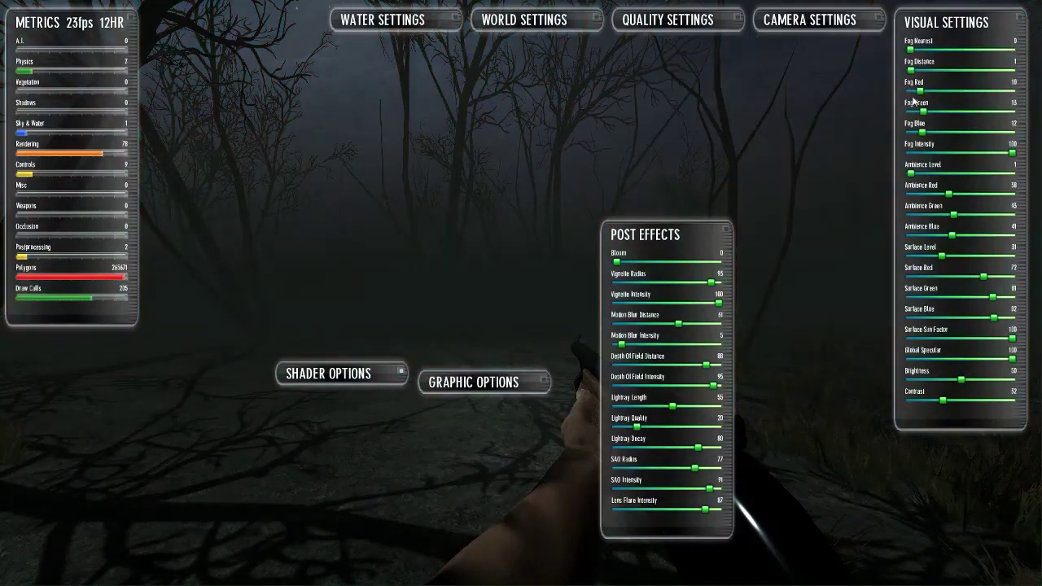
drag(910, 101, 915, 104)
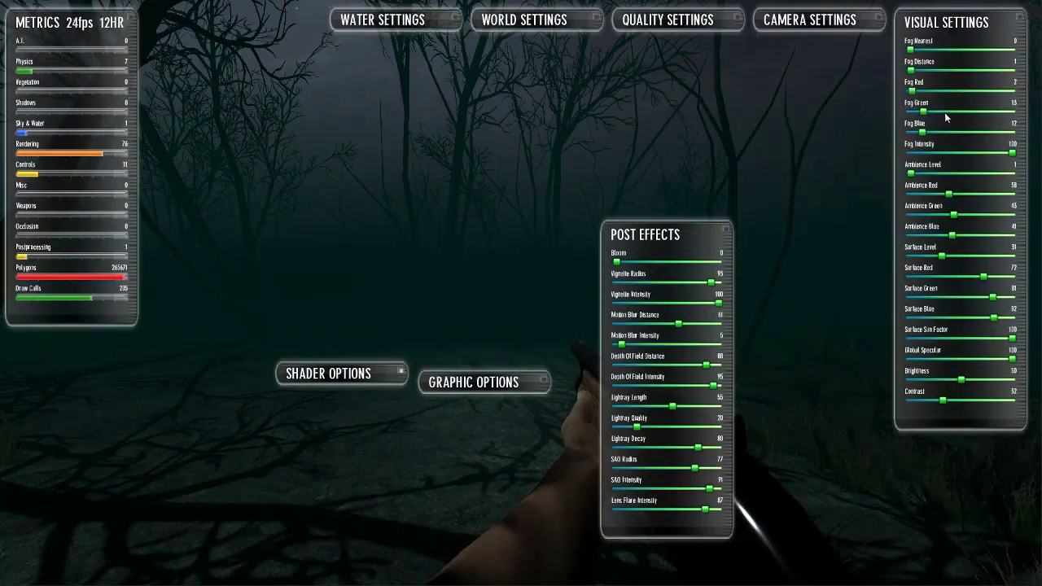
drag(945, 114, 925, 122)
key(Tab)
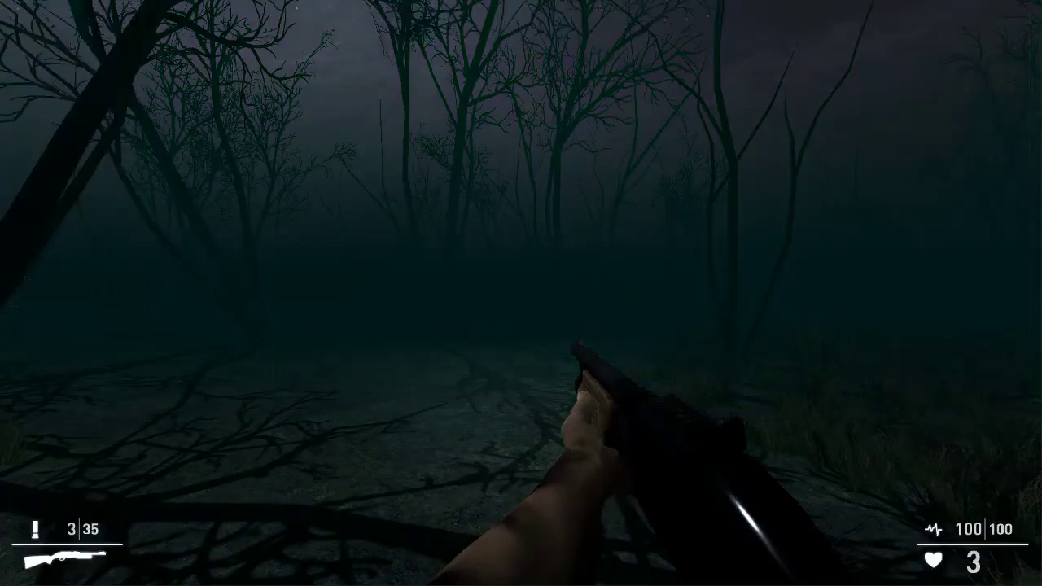
Reduce Fog Intensity to 95 and Ambience Level to 0 in the visual settings, and return to the game
key(Tab)
key(Tab)
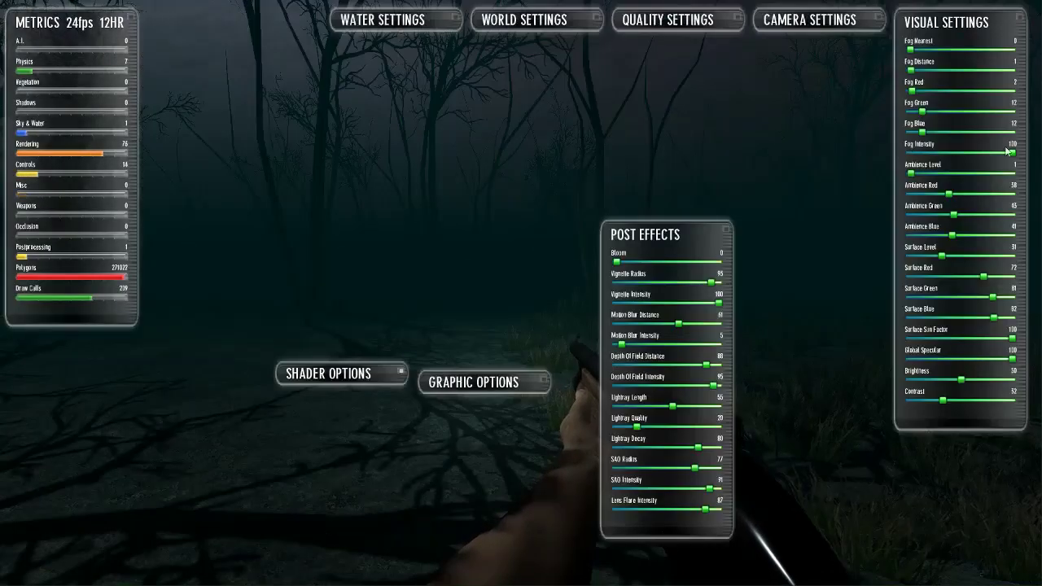
mouse_move(1012, 155)
mouse_down()
mouse_move(892, 161)
mouse_move(1023, 166)
mouse_up()
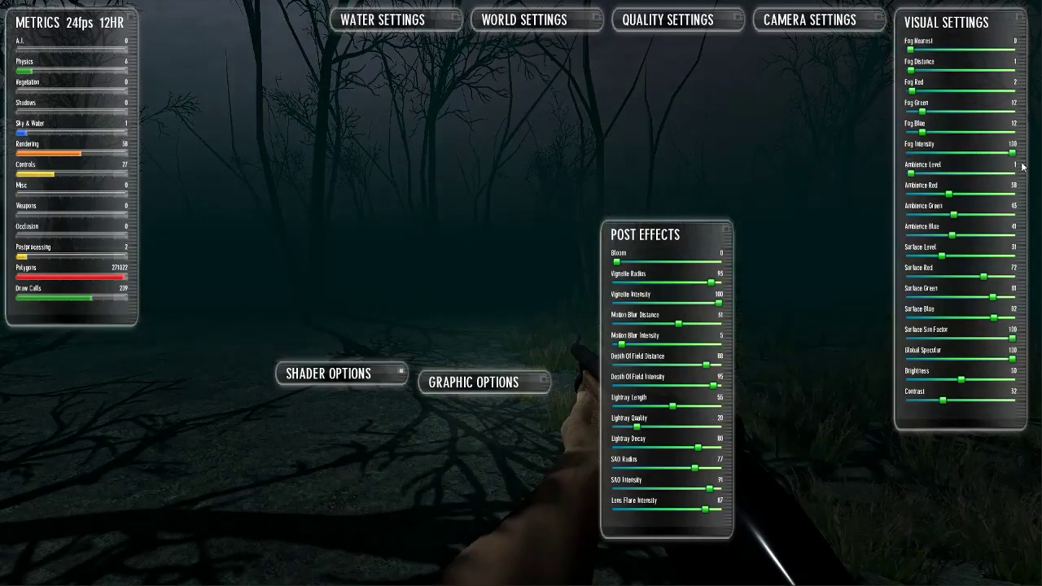
key(Tab)
key(Tab)
key(Tab)
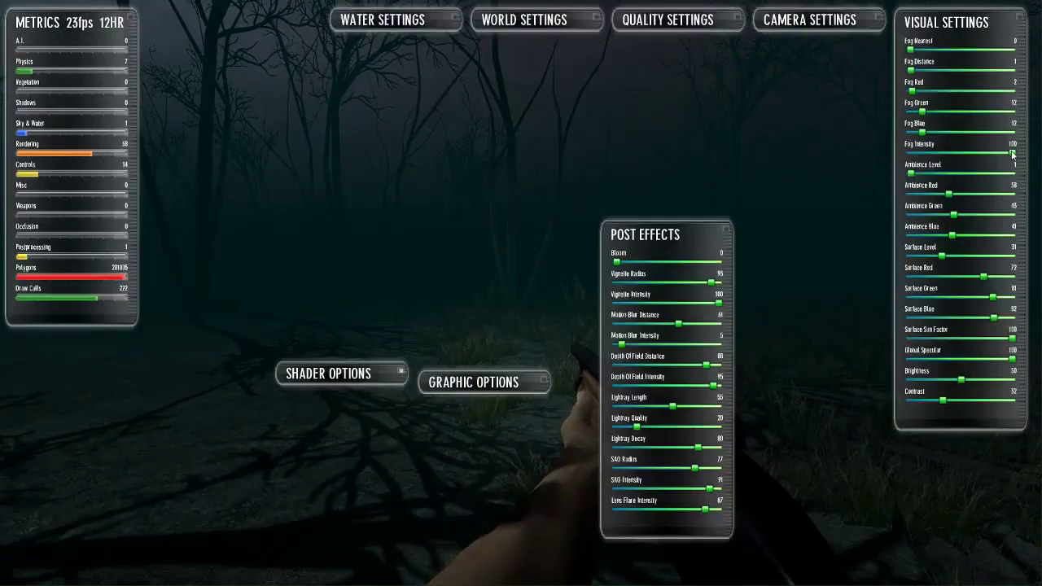
drag(1014, 154, 1008, 157)
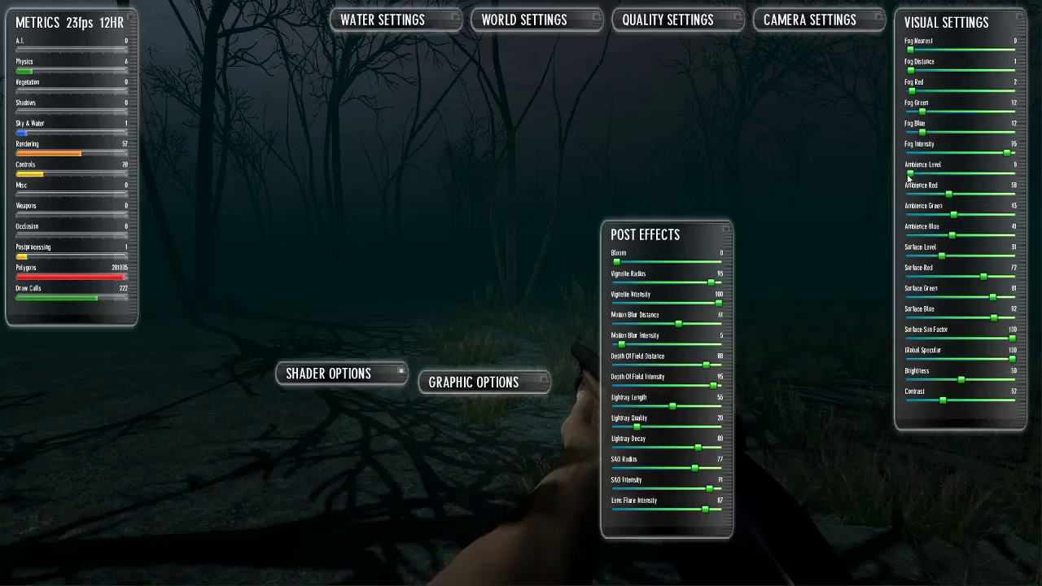
drag(911, 176, 862, 186)
key(Tab)
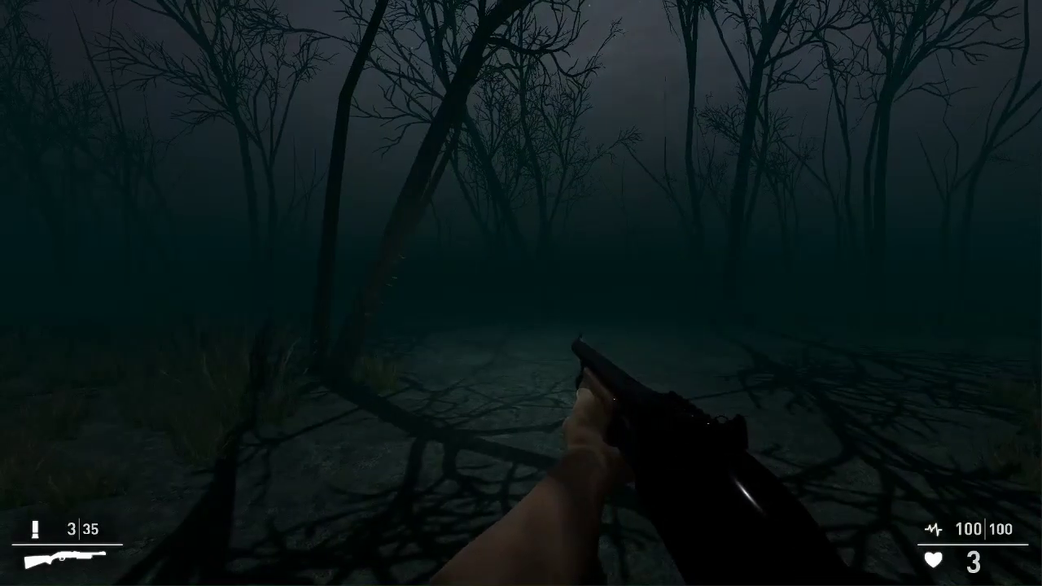
Raise Ambience Red to 98, Ambience Green and Ambience Blue to 100, and Ambience Level to 26
key(Tab)
key(Tab)
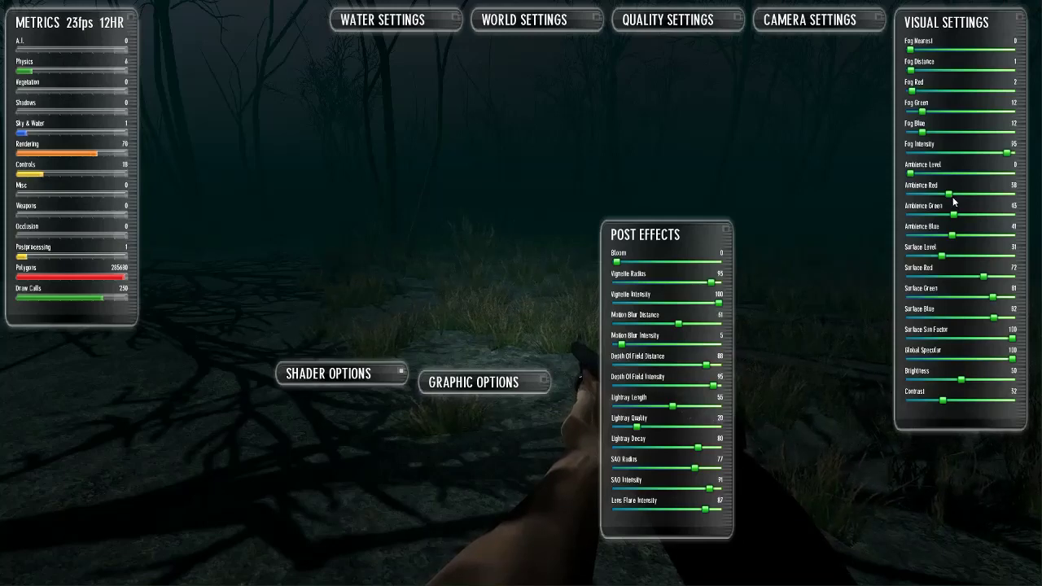
drag(954, 201, 1007, 214)
drag(953, 235, 1017, 238)
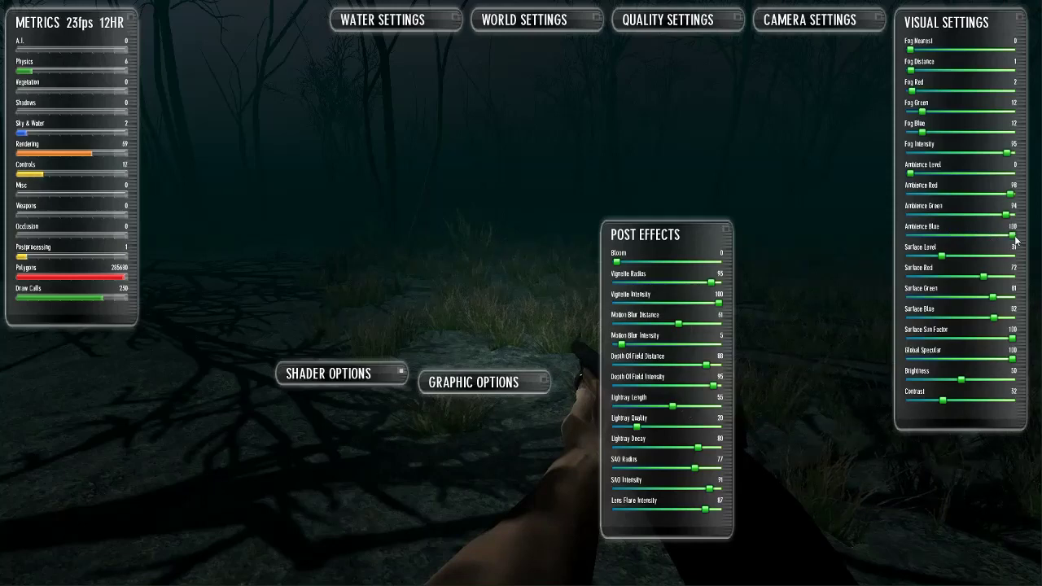
drag(911, 174, 936, 174)
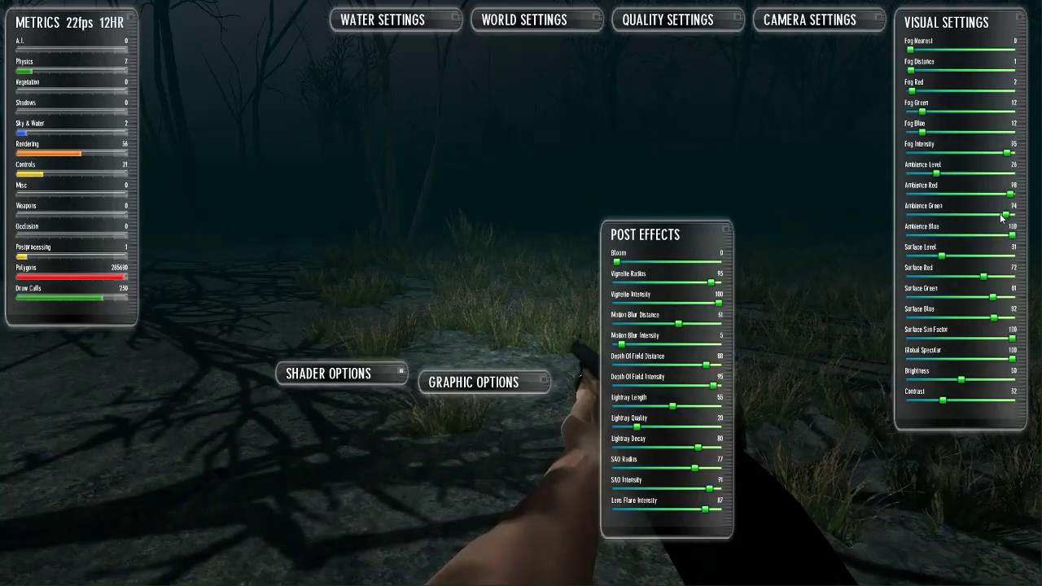
drag(1005, 215, 1014, 215)
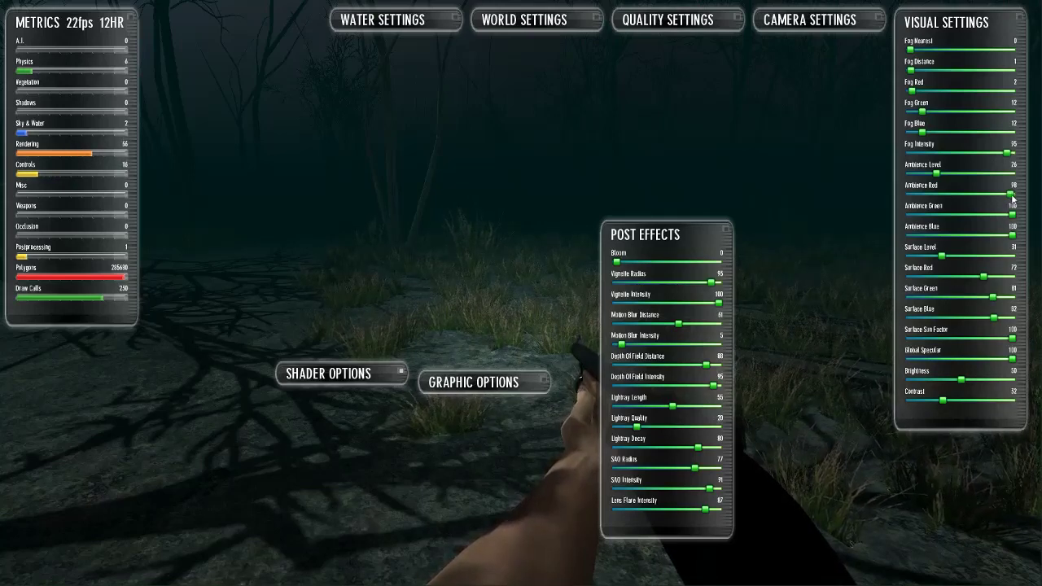
Reduce Ambience Red to 21, Ambience Green to 26 and Ambience Blue to 27, and return to the game
drag(1013, 198, 935, 201)
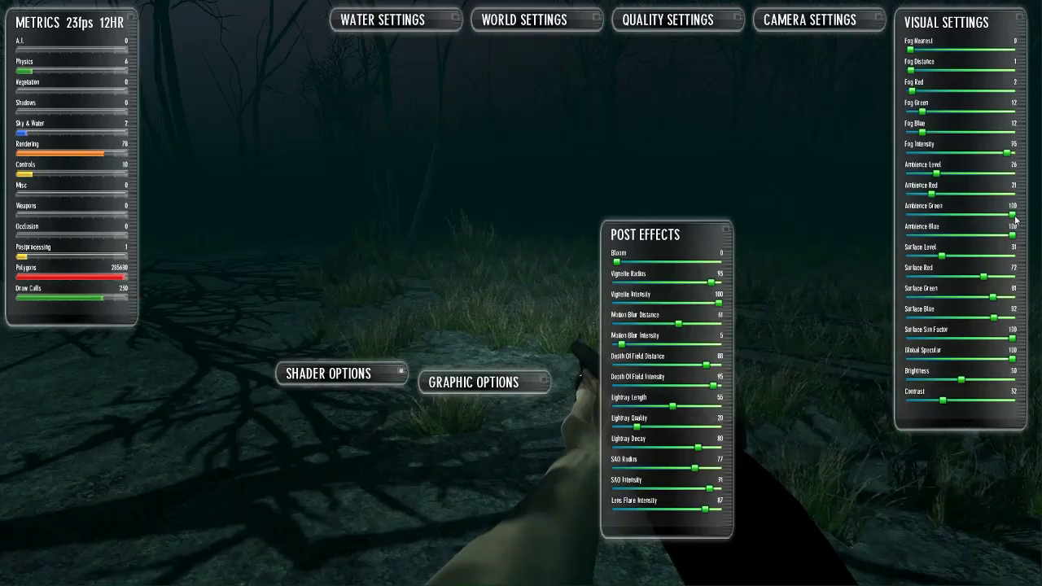
drag(1013, 216, 936, 220)
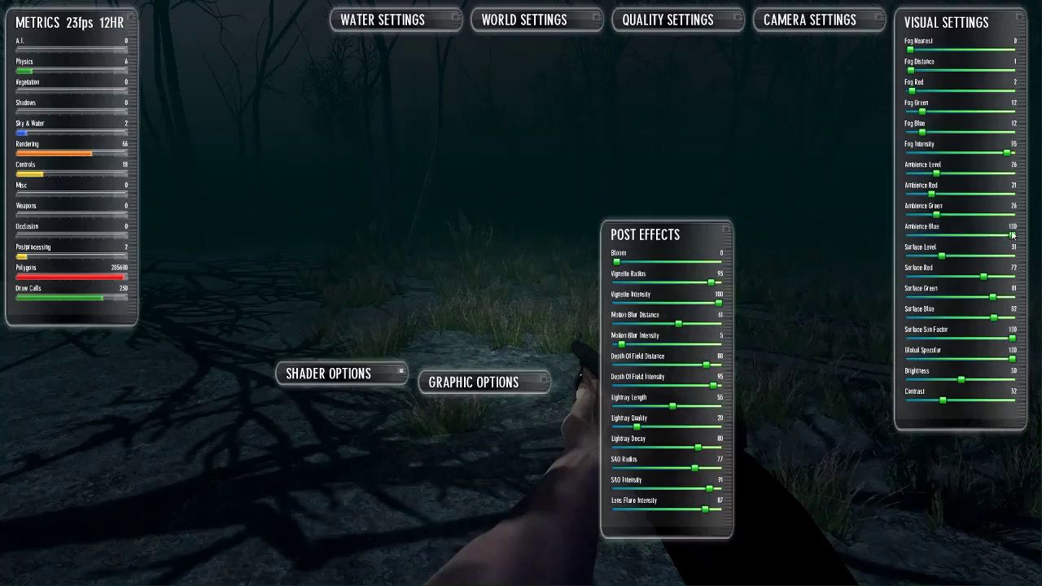
drag(1013, 235, 965, 235)
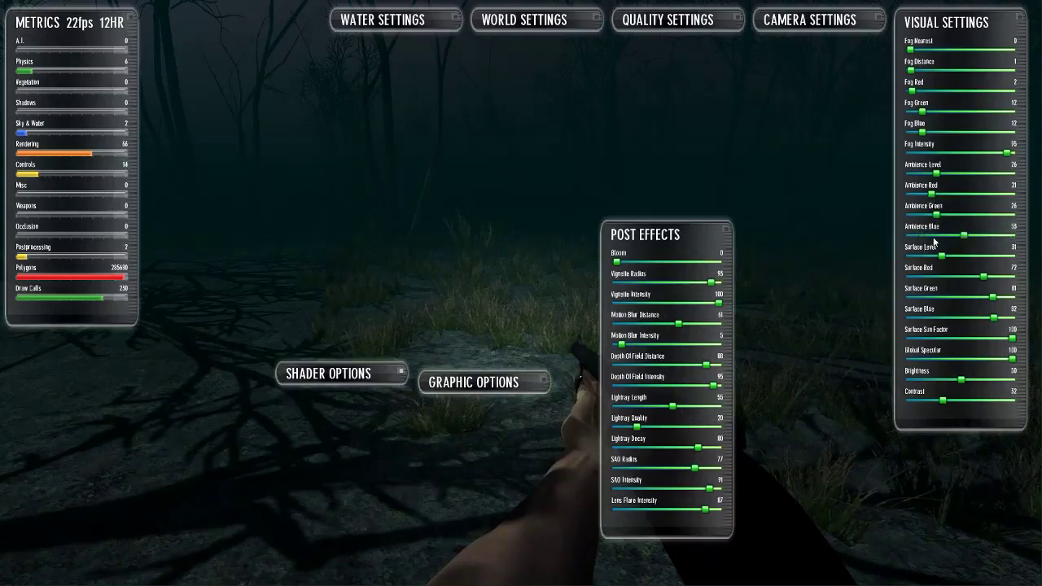
click(936, 236)
key(Tab)
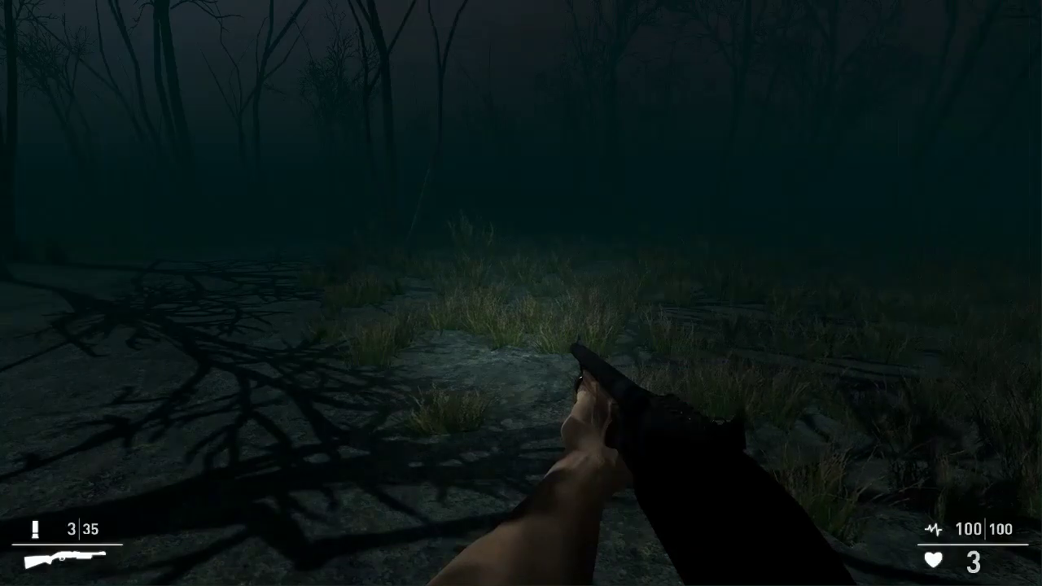
Reduce Ambience Level to 2 and Surface Level to 7 in the visual settings
key(Escape)
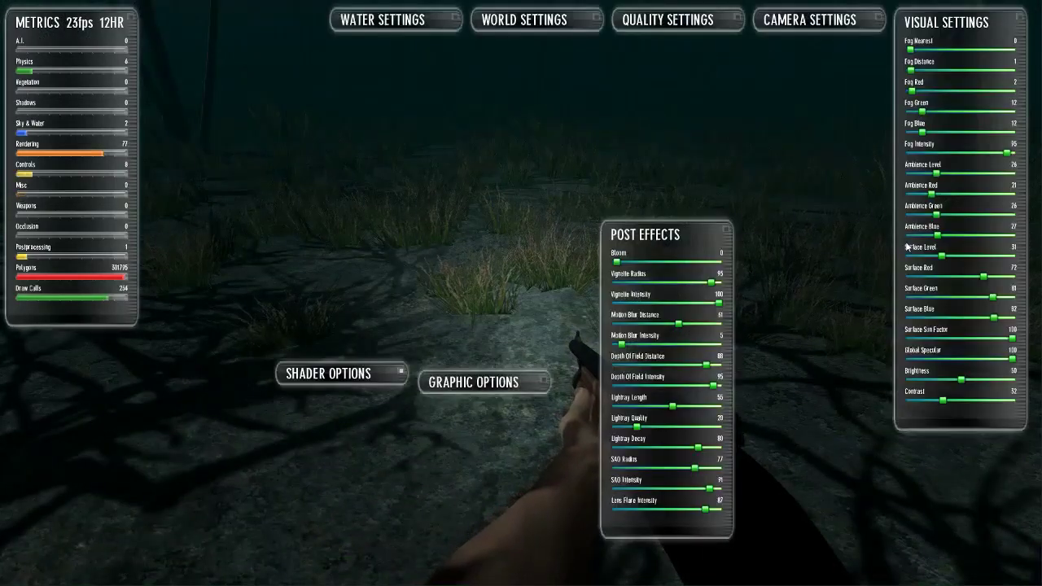
click(906, 174)
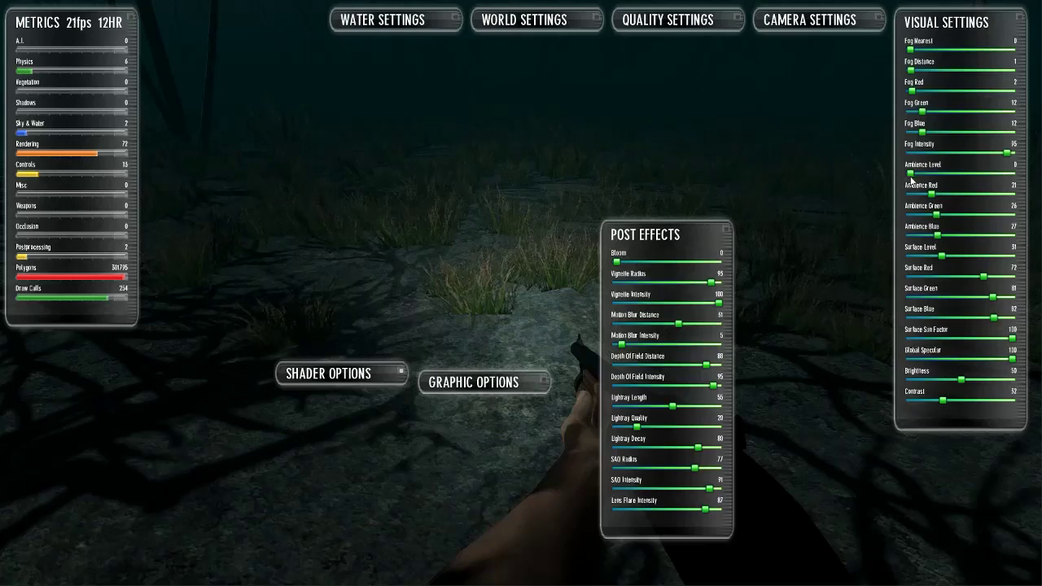
click(914, 176)
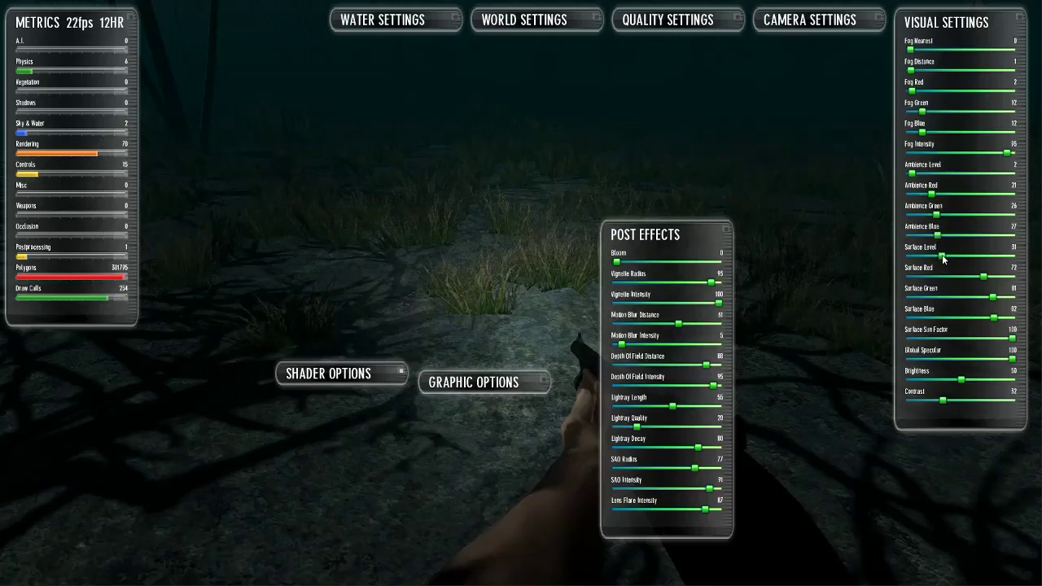
drag(940, 256, 919, 267)
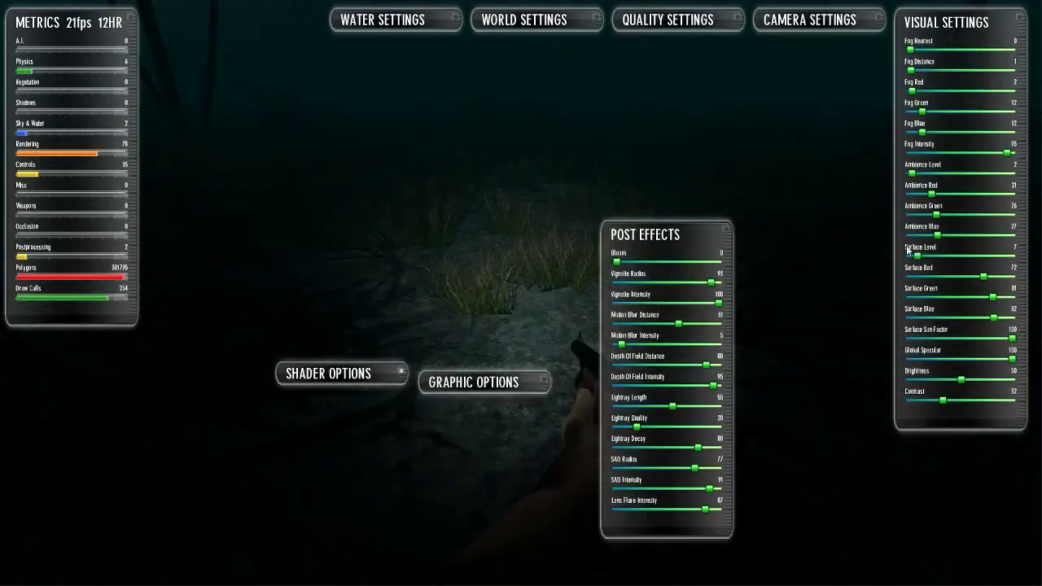
Return to the game and toggle the flashlight to judge how dark the forest is with and without it
key(Tab)
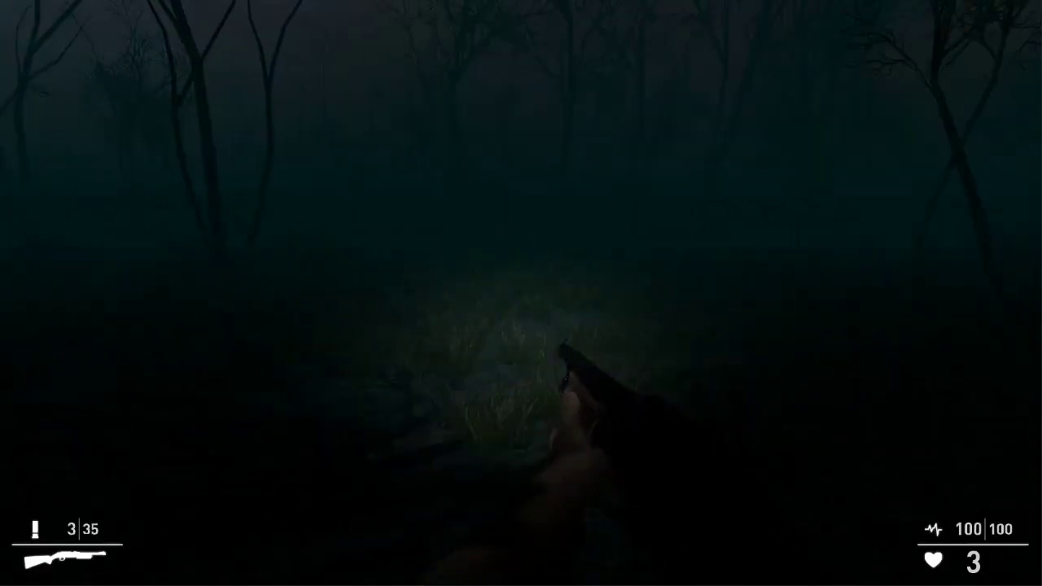
key(f)
key(f)
key(f)
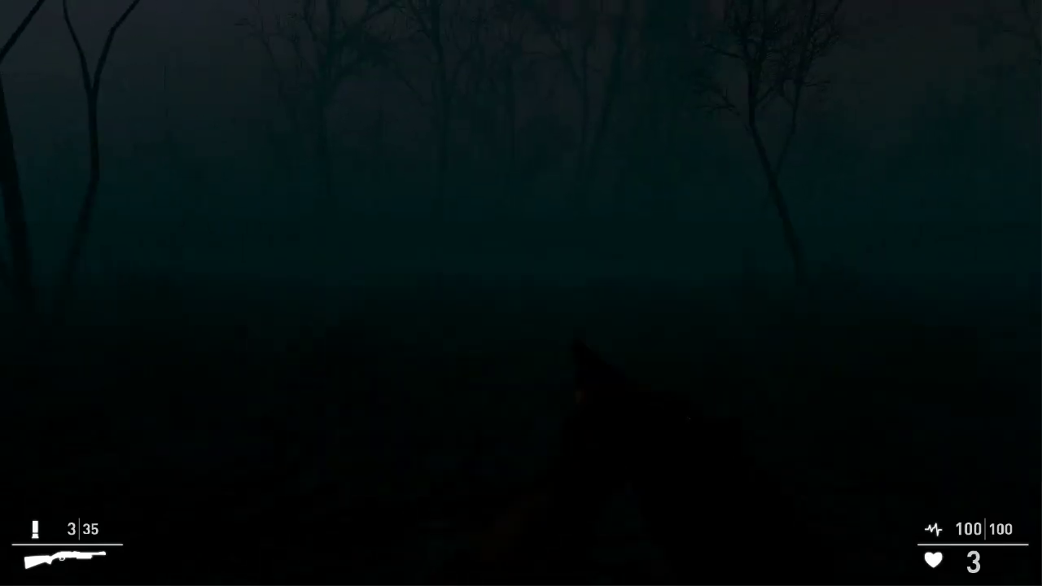
key(f)
key(f)
Set Surface Level to 16 and move the Post Effects group up, clear of the gun
key(Tab)
key(Tab)
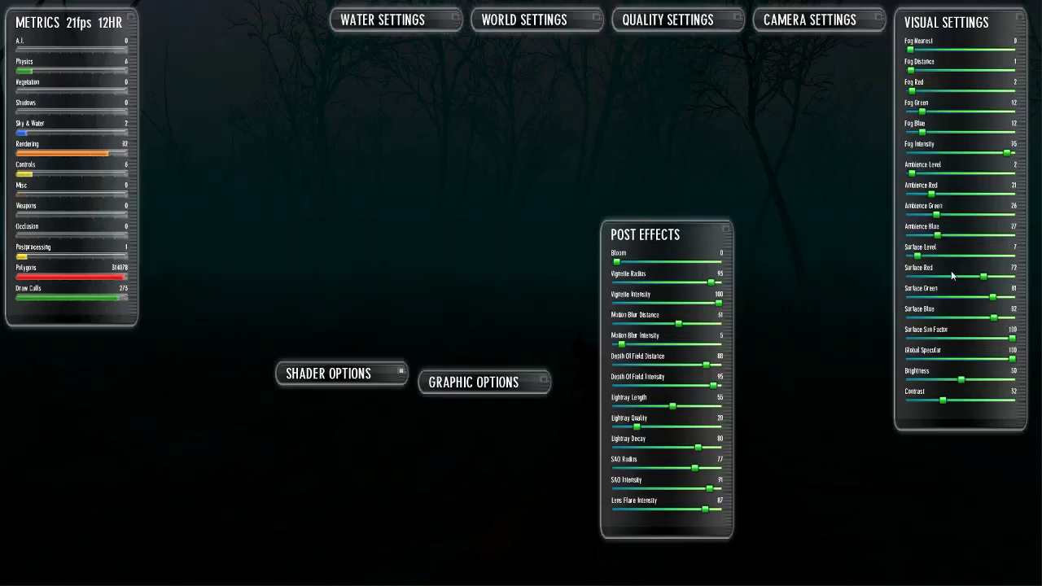
mouse_move(935, 259)
mouse_down()
mouse_move(953, 259)
mouse_move(930, 266)
mouse_up()
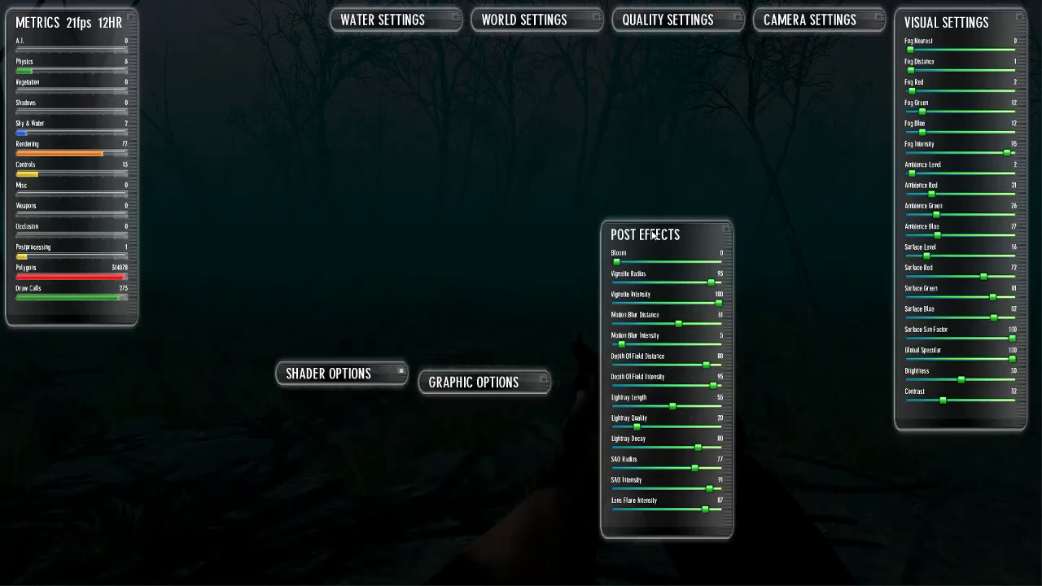
drag(653, 235, 669, 87)
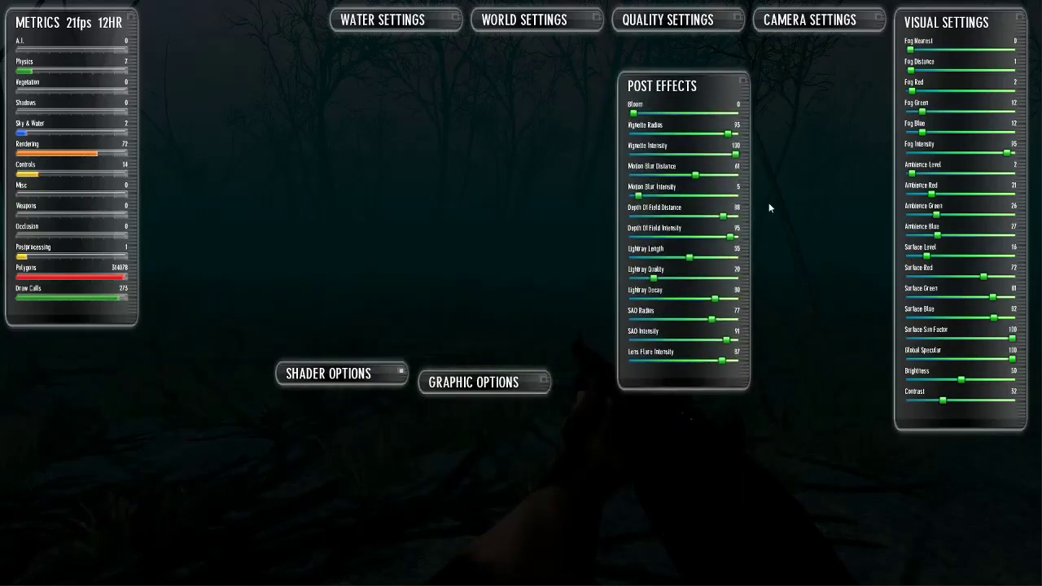
Walk through the forest in the game to examine the surface lighting on the trees and ground
key(Tab)
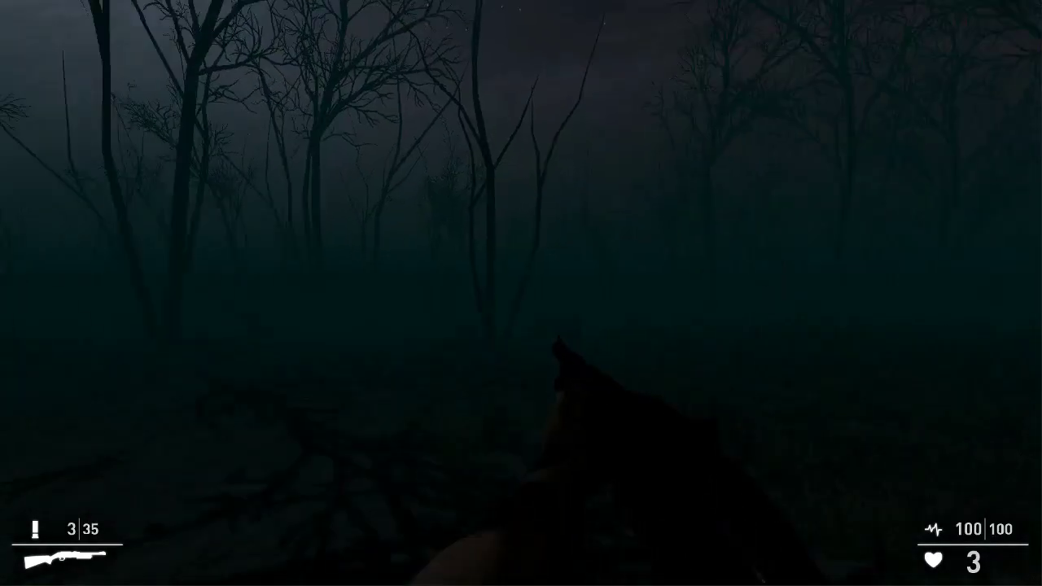
key(Escape)
key(Escape)
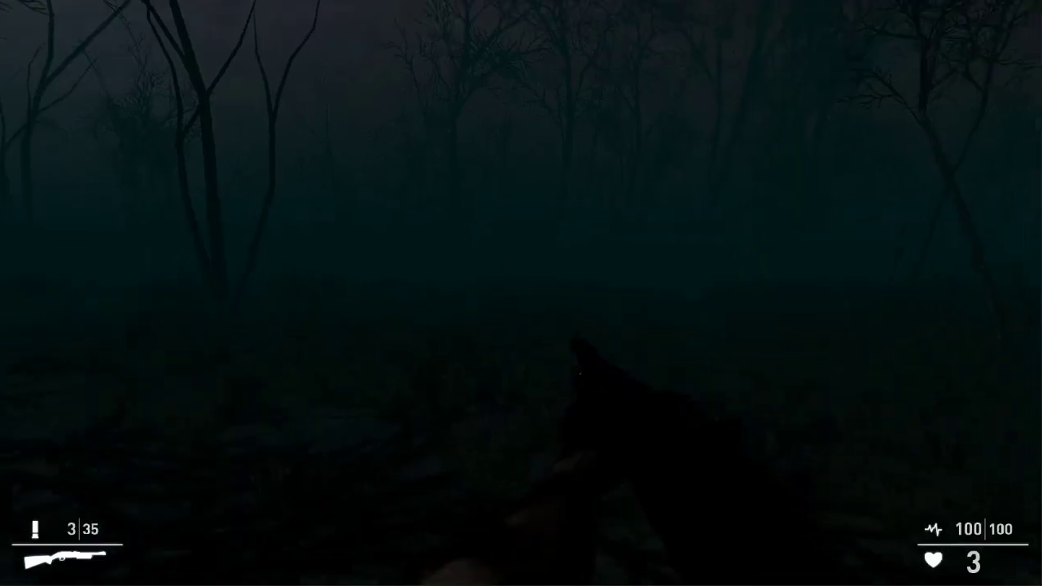
key(w)
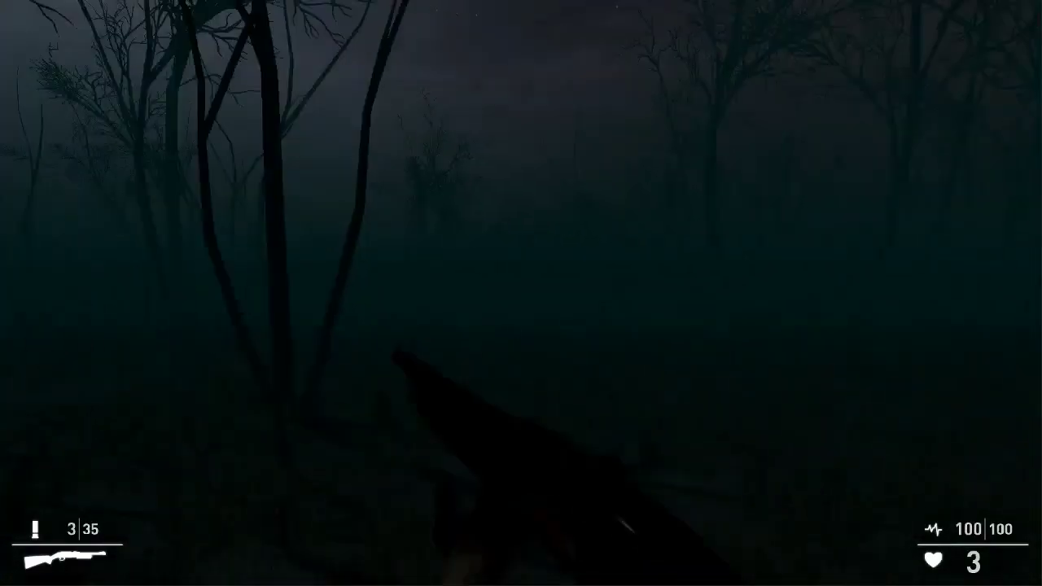
key(Escape)
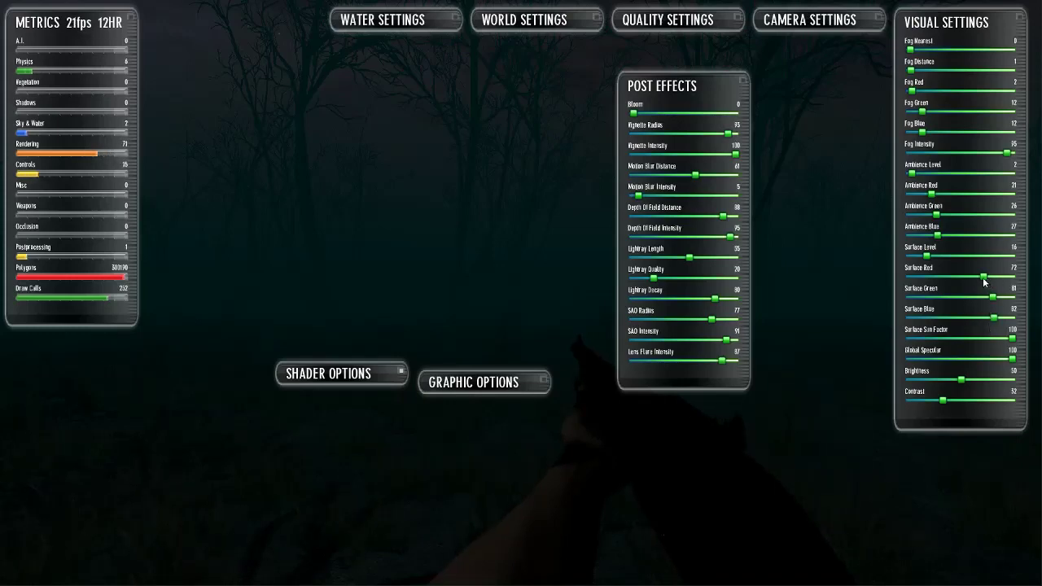
Set Surface Red to 73 and Surface Sun Factor to 96, and check the scene in the game
mouse_move(983, 277)
mouse_down()
mouse_move(935, 281)
mouse_move(977, 289)
mouse_move(928, 289)
mouse_move(1002, 293)
mouse_move(933, 299)
mouse_move(991, 293)
mouse_move(969, 293)
mouse_move(984, 284)
mouse_up()
mouse_move(1015, 336)
mouse_down()
mouse_move(887, 346)
mouse_move(1010, 342)
mouse_up()
key(Tab)
key(Tab)
key(Tab)
Raise Ambience Level to 92 and Surface Level to 76 in the visual settings
mouse_move(1012, 359)
mouse_down()
mouse_move(908, 369)
mouse_move(1012, 359)
mouse_up()
drag(916, 179, 1009, 175)
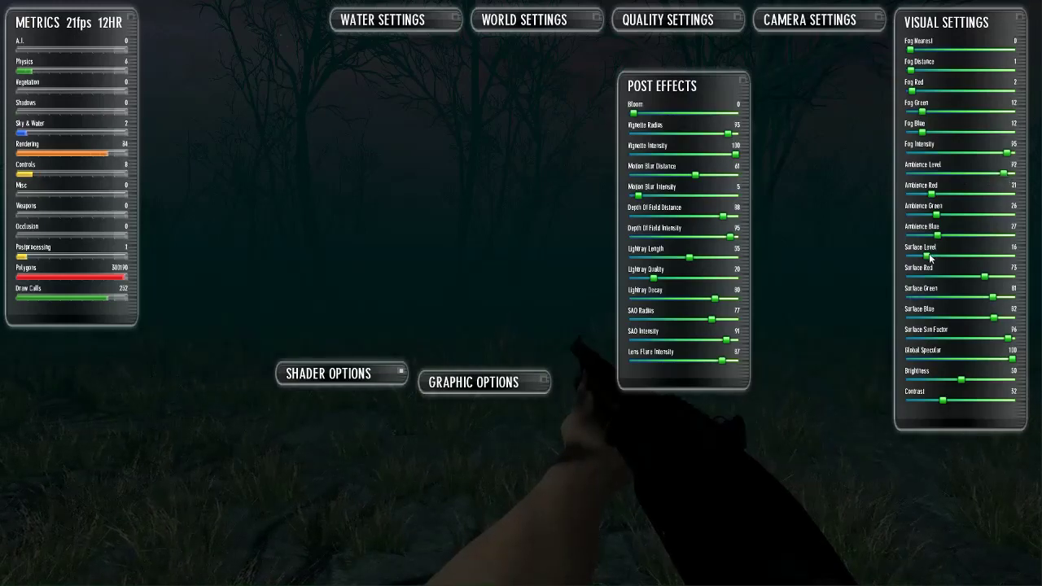
drag(979, 256, 988, 256)
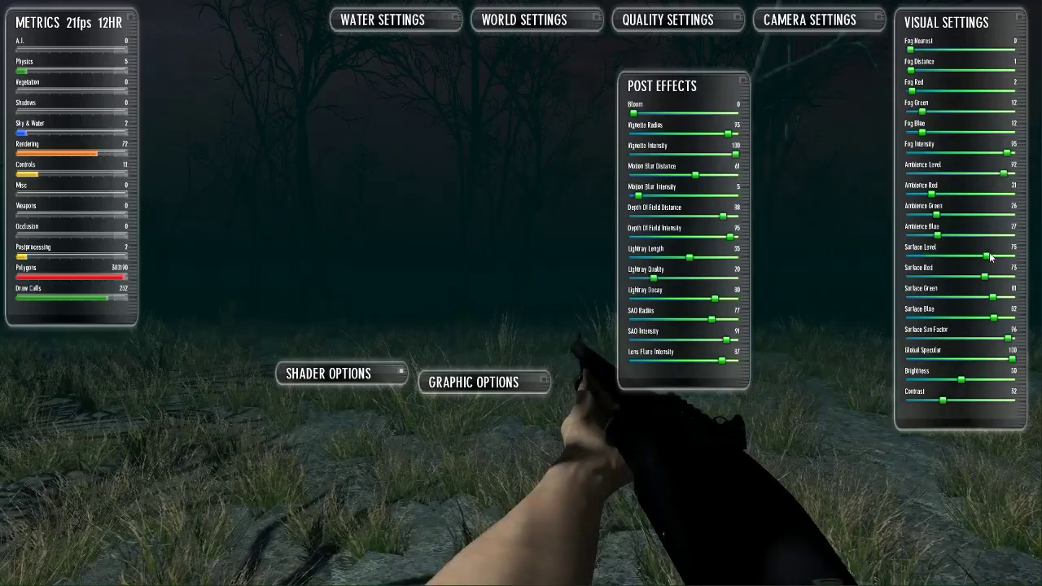
Try Global Specular at 18, restore it to 100, and inspect the gun and trees in the game
drag(1011, 360, 919, 362)
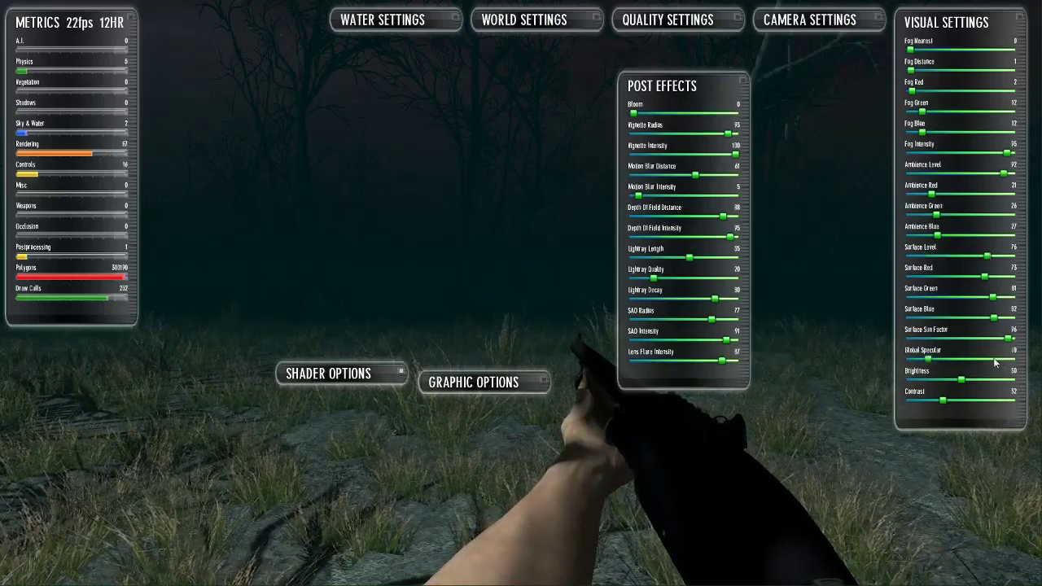
drag(998, 361, 1016, 359)
key(Tab)
key(w)
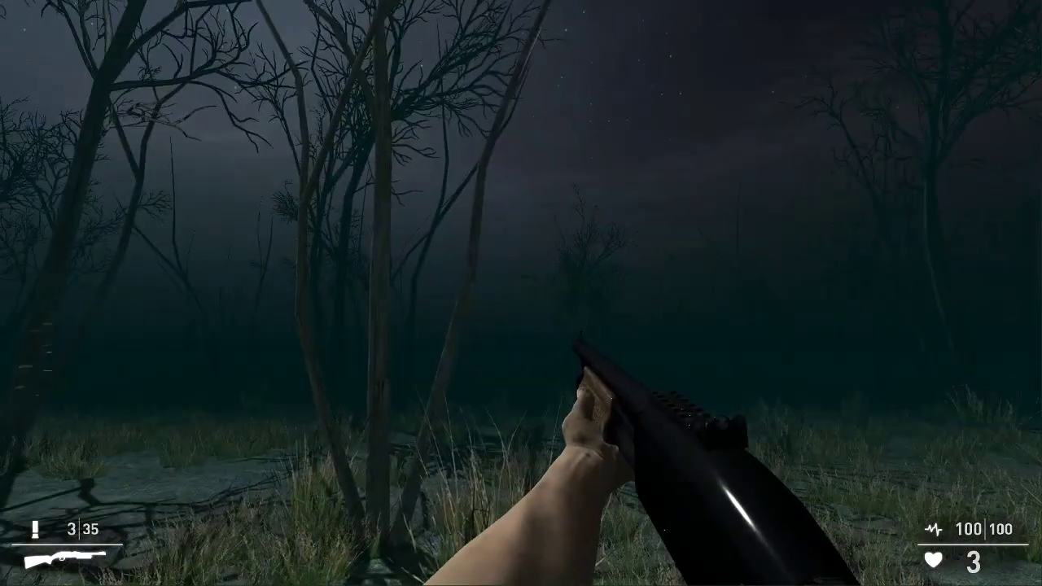
key(Tab)
key(Tab)
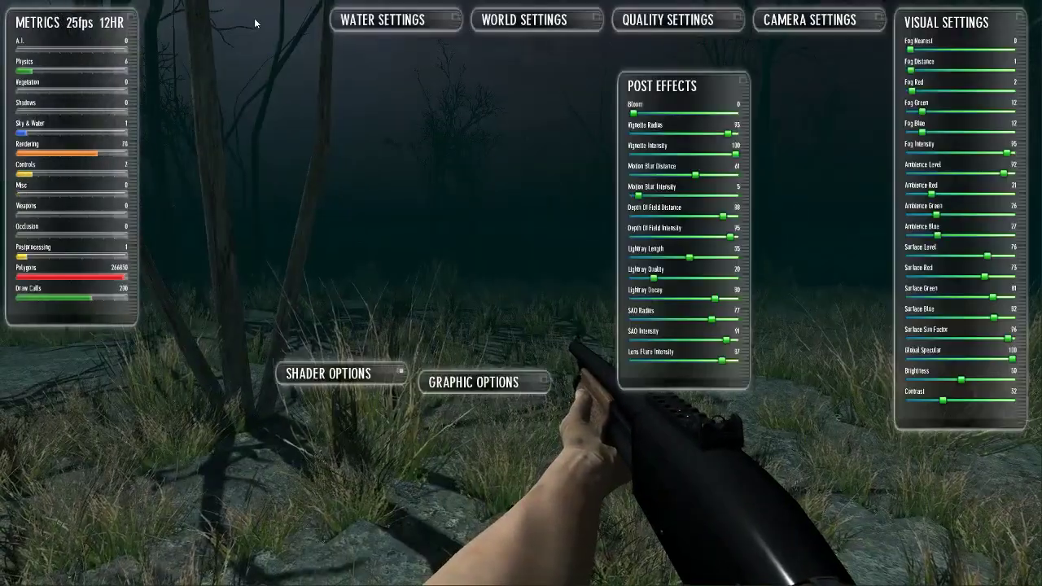
key(Tab)
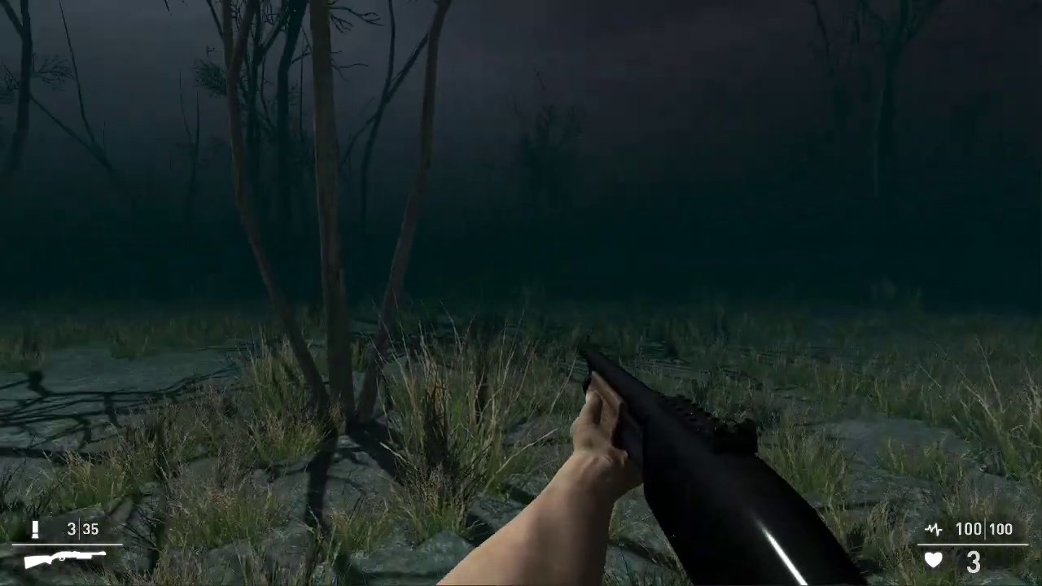
Try lower Global Specular values, settle on 98, and reduce Ambience Level to 0
key(F3)
key(F3)
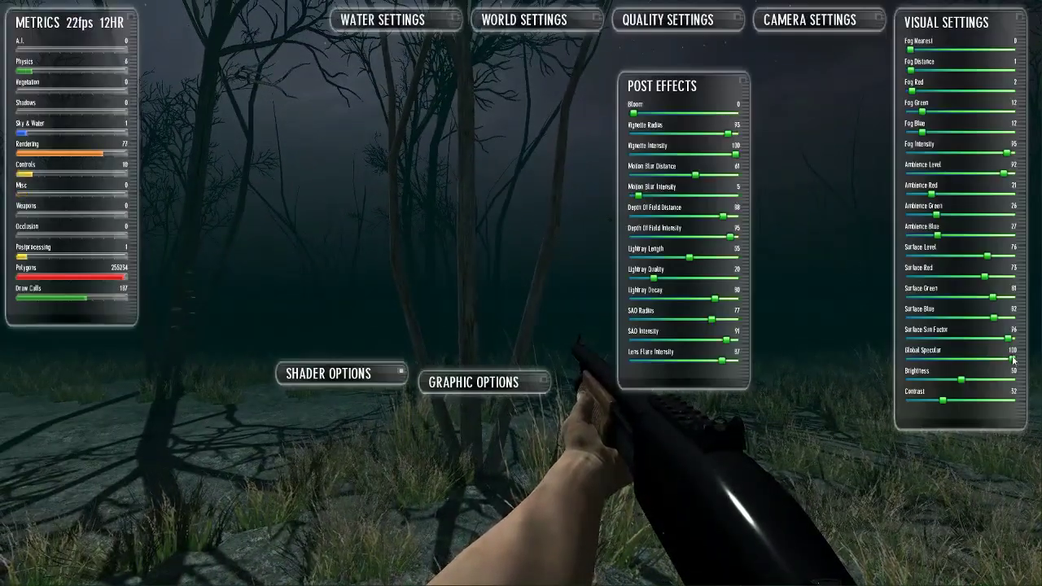
drag(1010, 360, 900, 370)
drag(970, 364, 918, 370)
drag(1004, 368, 1012, 370)
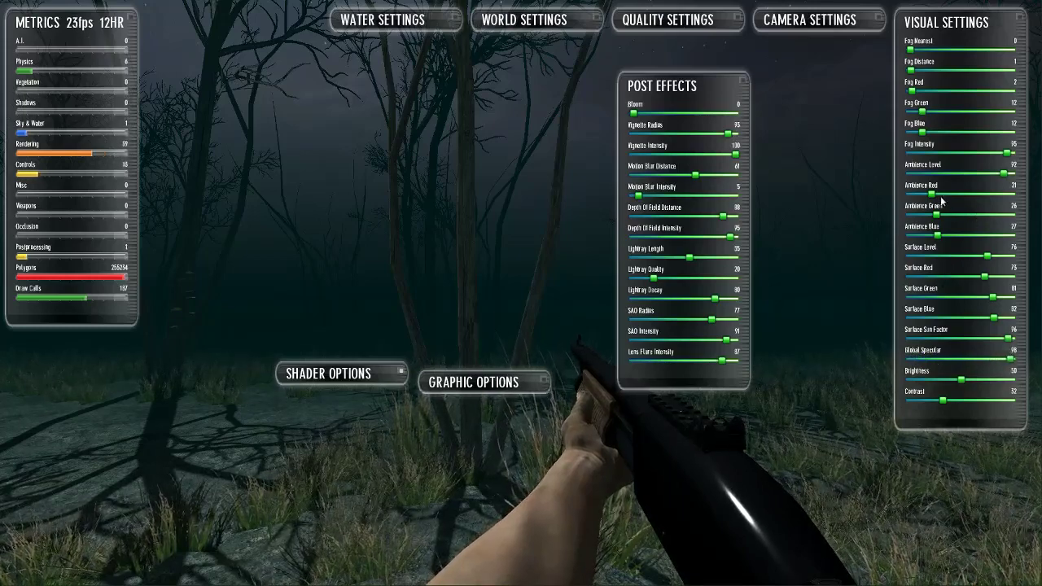
drag(1004, 174, 912, 179)
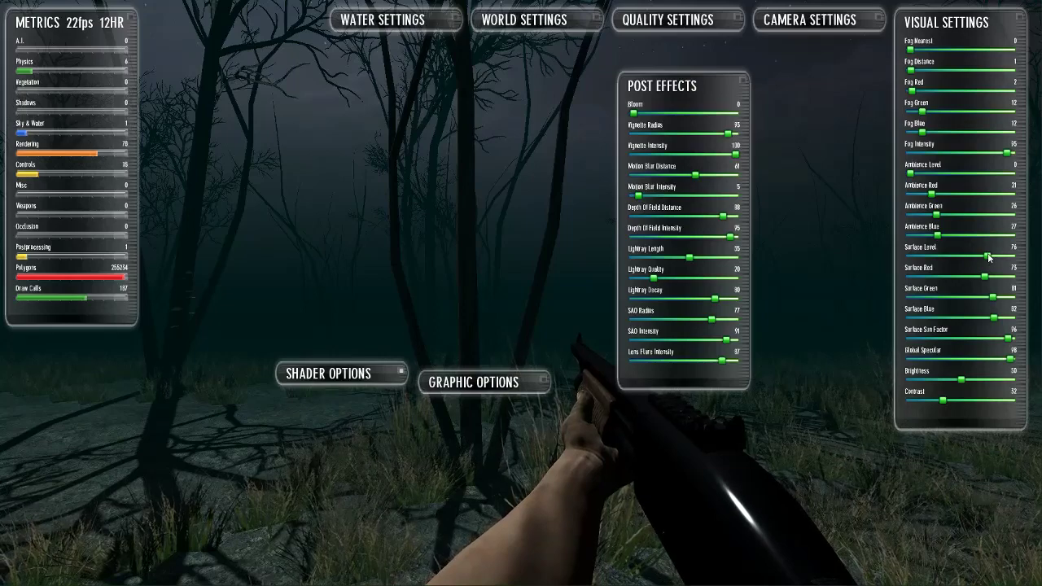
Set Surface Level to 24 and Ambience Level to 18 in the visual settings
click(988, 253)
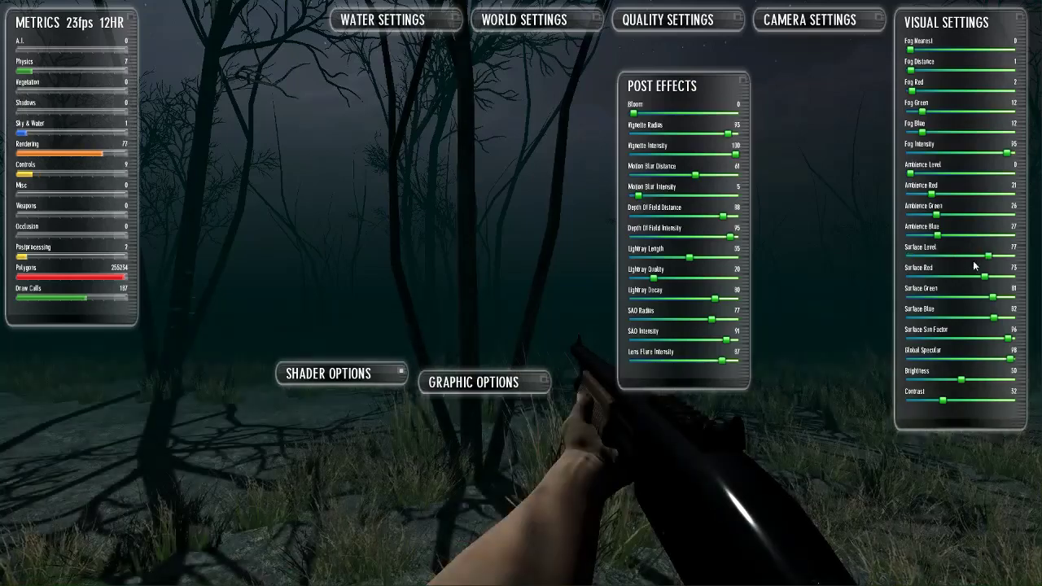
click(919, 256)
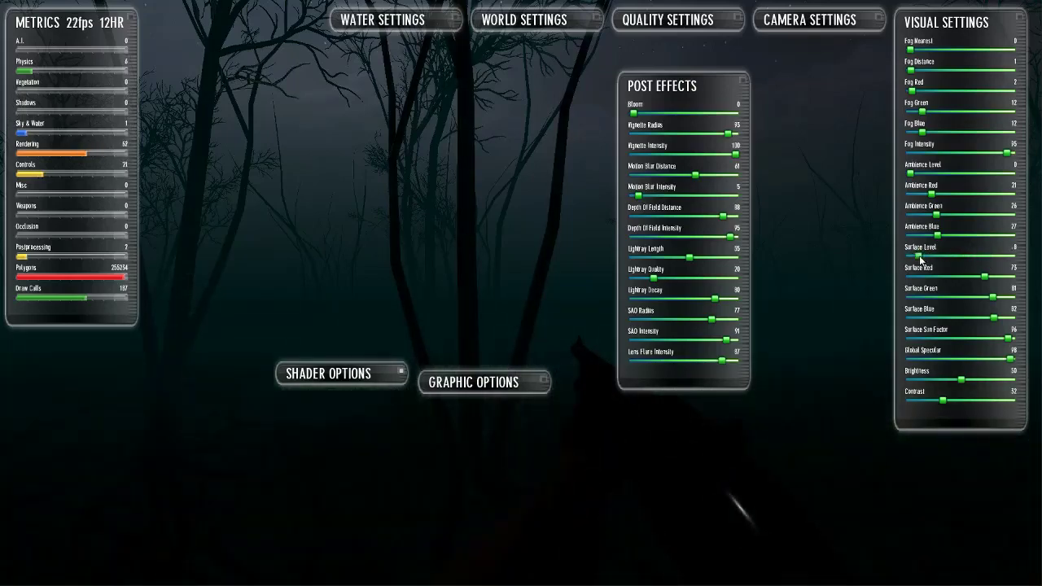
mouse_move(919, 255)
mouse_down()
mouse_move(1002, 257)
mouse_move(907, 260)
mouse_move(937, 260)
mouse_up()
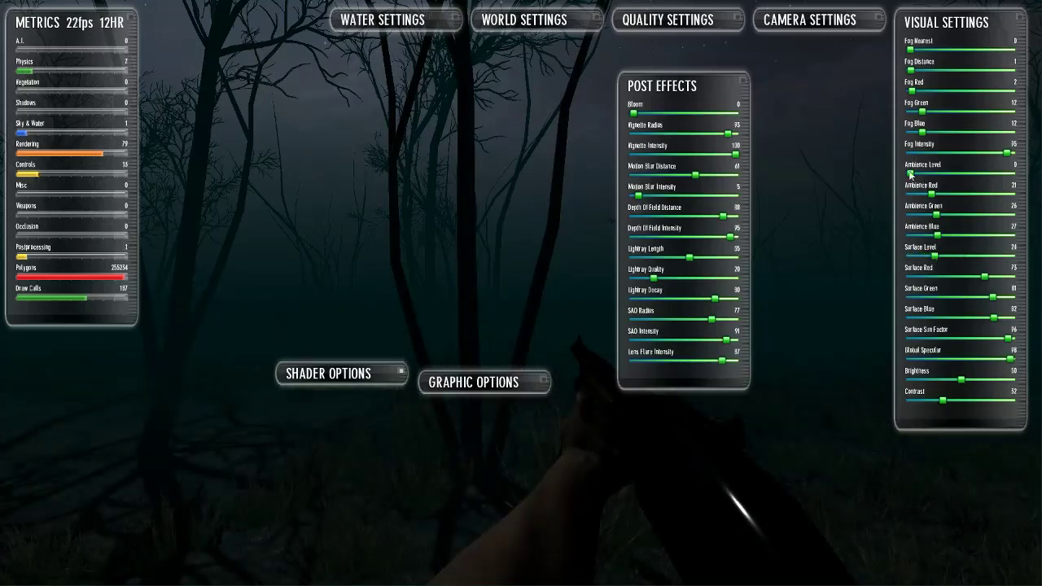
drag(910, 174, 928, 176)
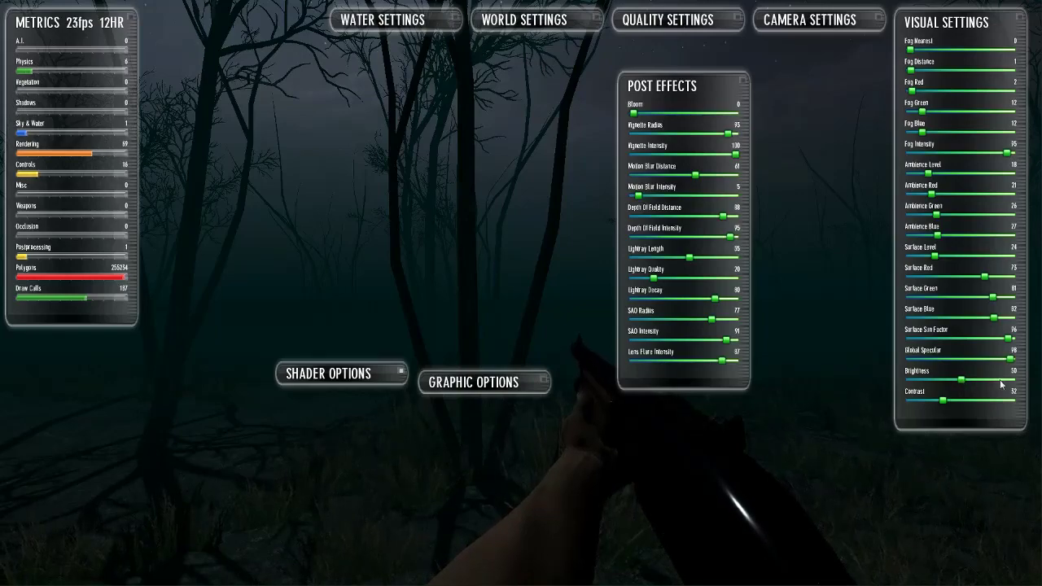
Raise Brightness to 56 and Contrast to 35 in the visual settings, and return to the game view
drag(1002, 384, 968, 385)
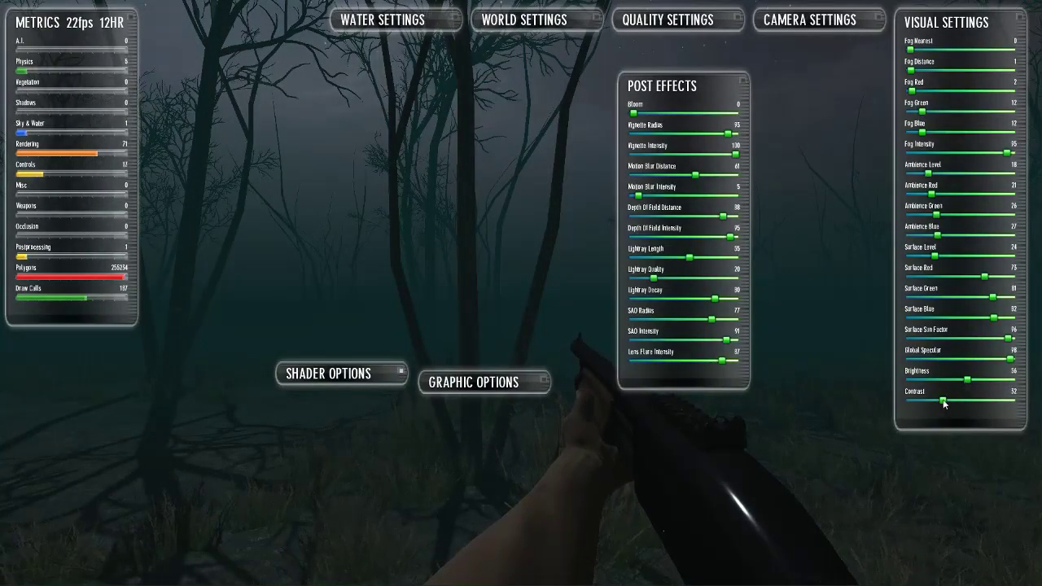
mouse_move(944, 404)
mouse_down()
mouse_move(924, 399)
mouse_move(973, 401)
mouse_move(944, 404)
mouse_up()
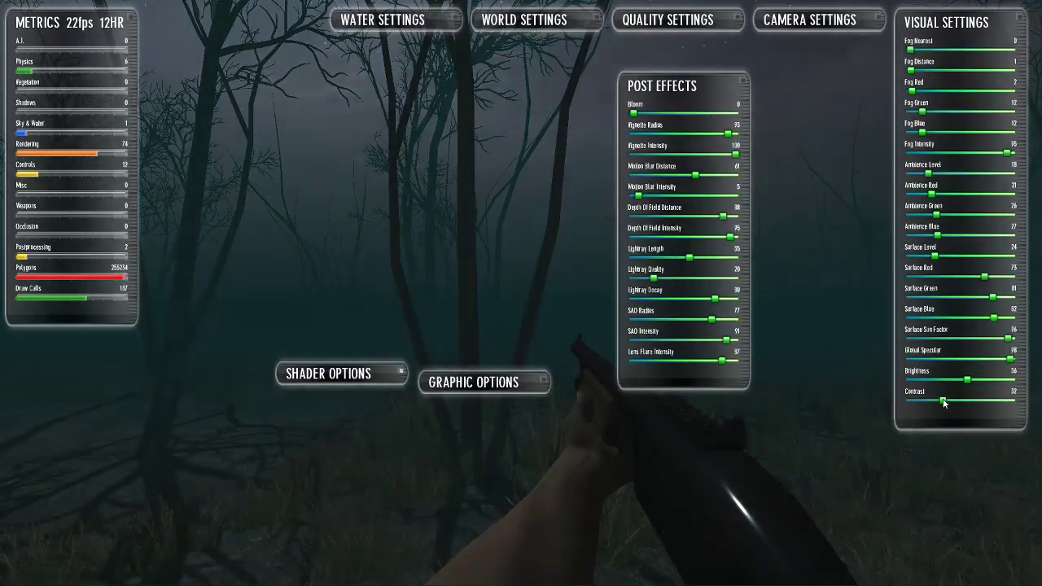
drag(944, 403, 945, 402)
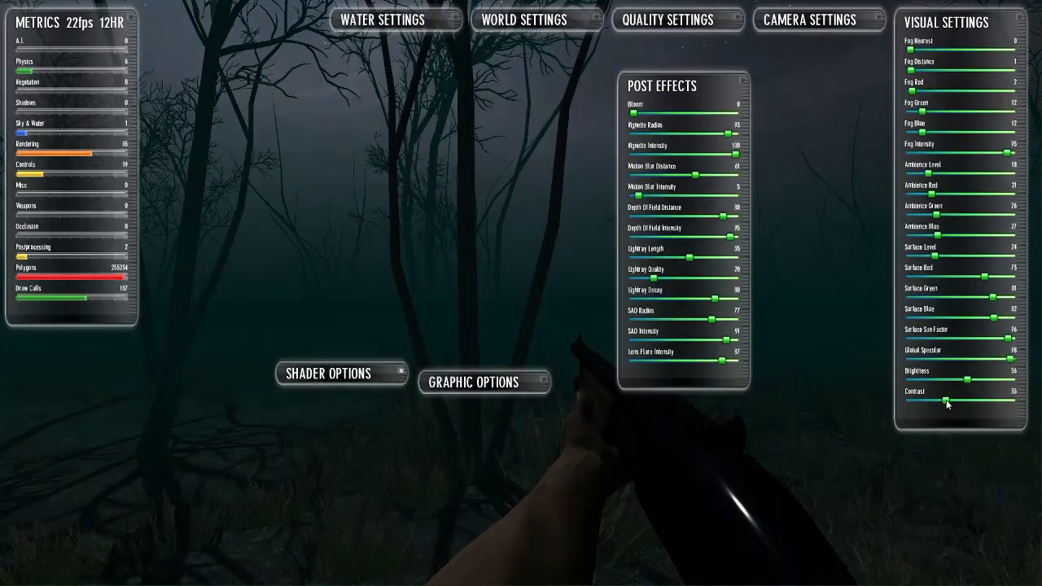
key(Tab)
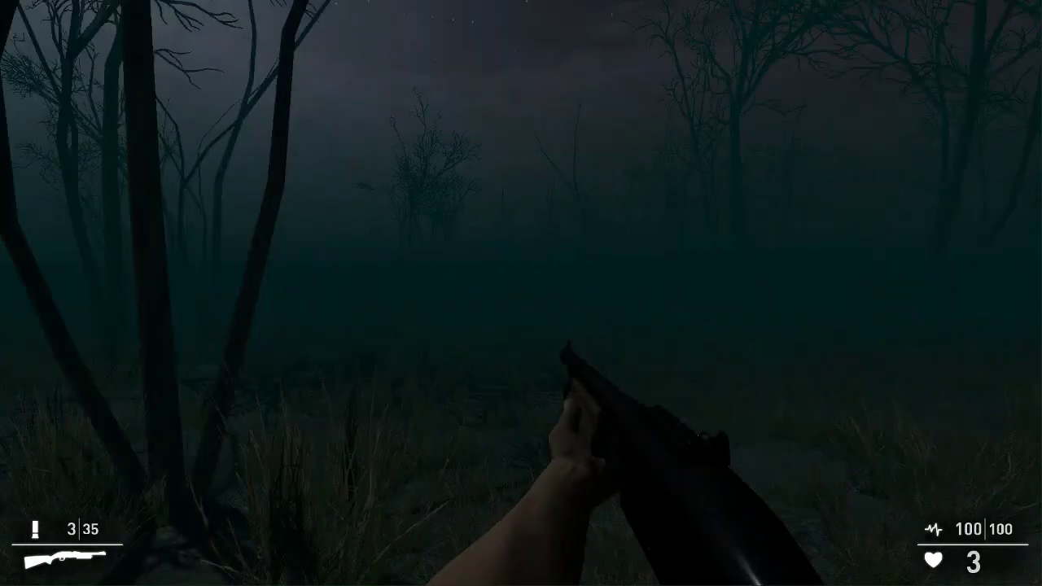
Walk through the dark forest to check the lighting and performance metrics, and return to the level editor
key(shift+w)
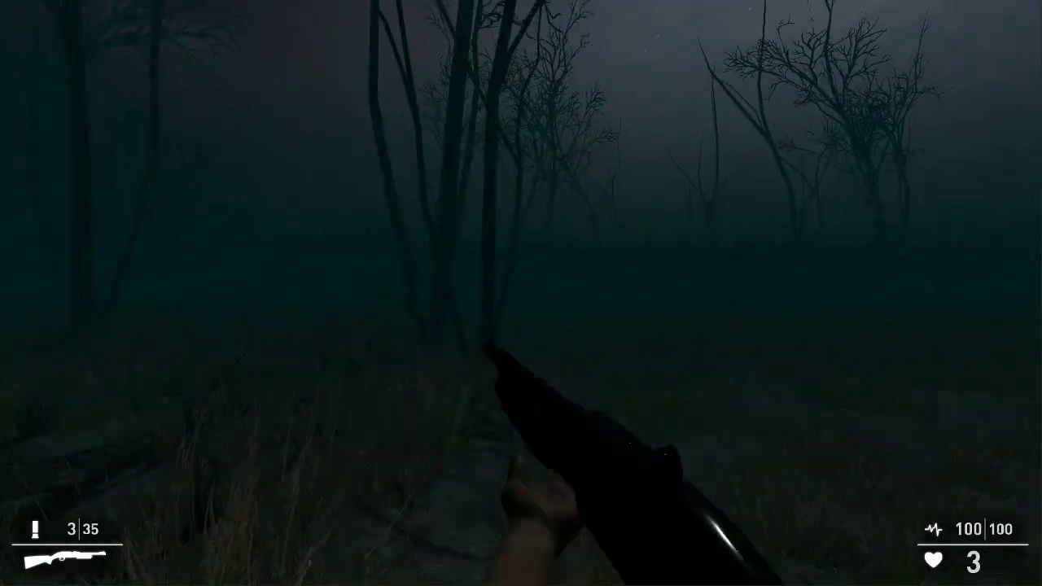
key(w)
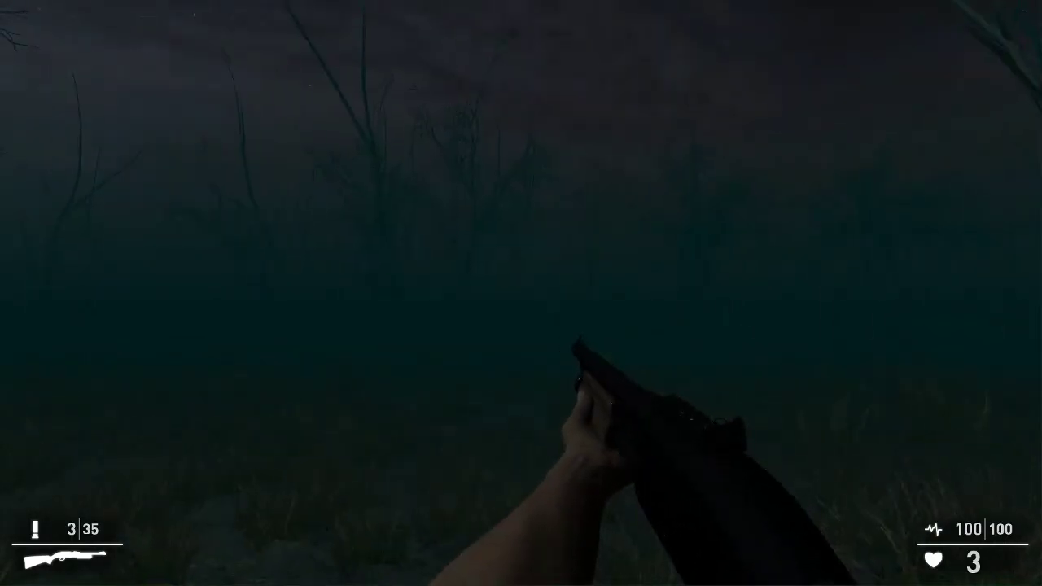
key(w)
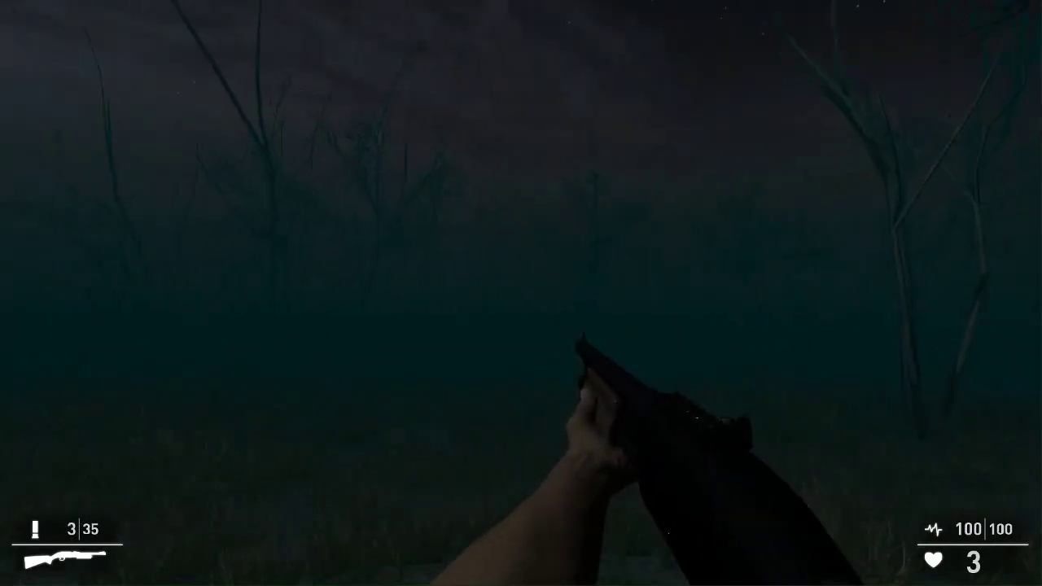
key(Tab)
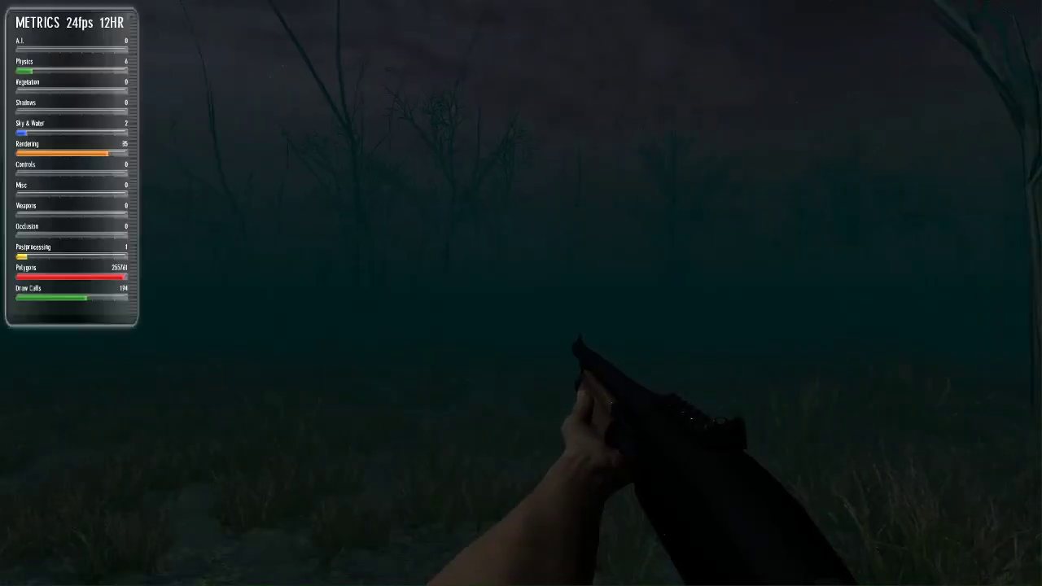
key(Tab)
key(Tab)
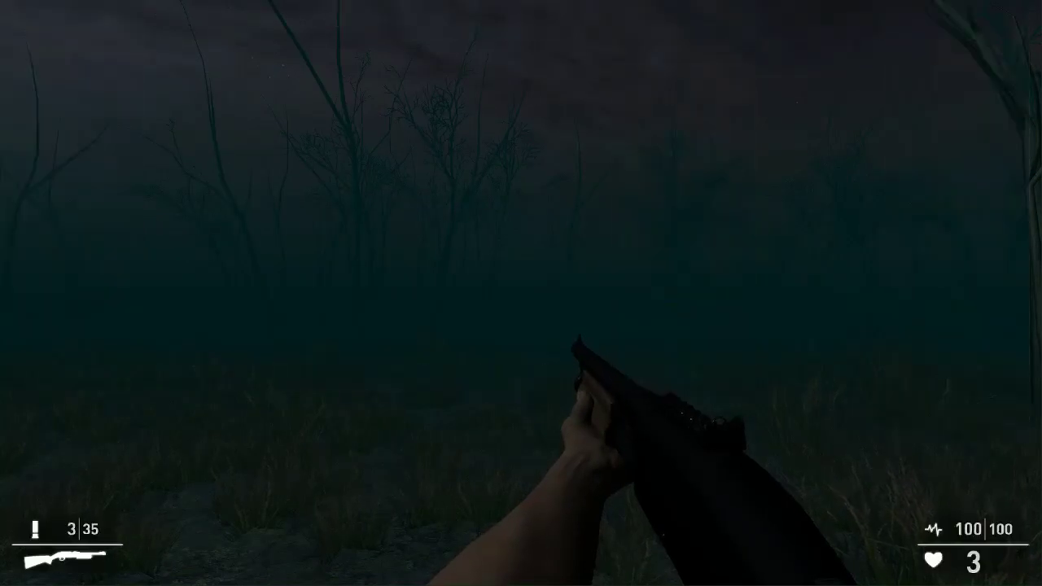
key(F3)
key(Escape)
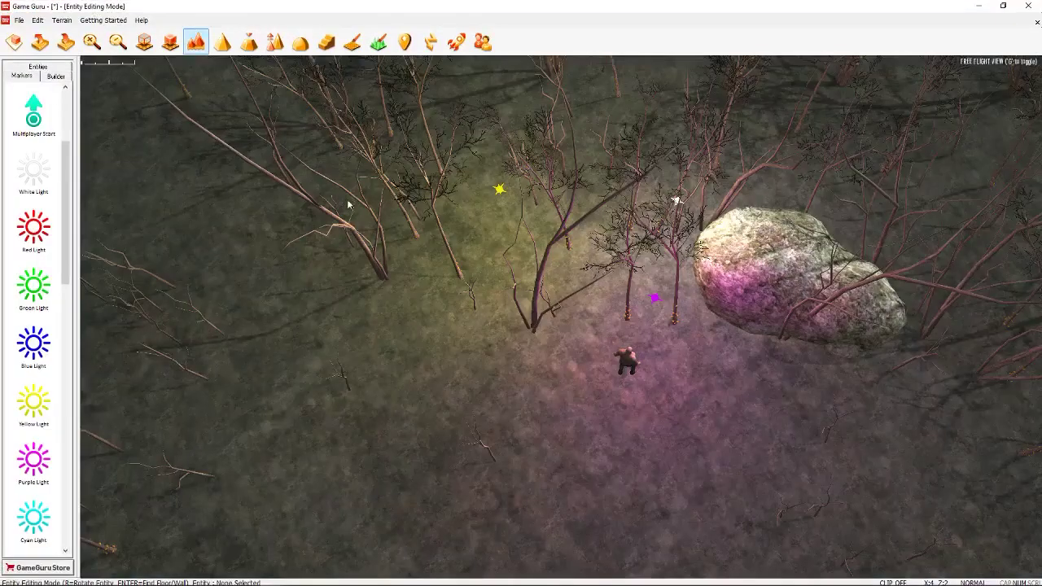
Start a test game and review the metrics, visual settings and post effects against the forest scene
click(456, 41)
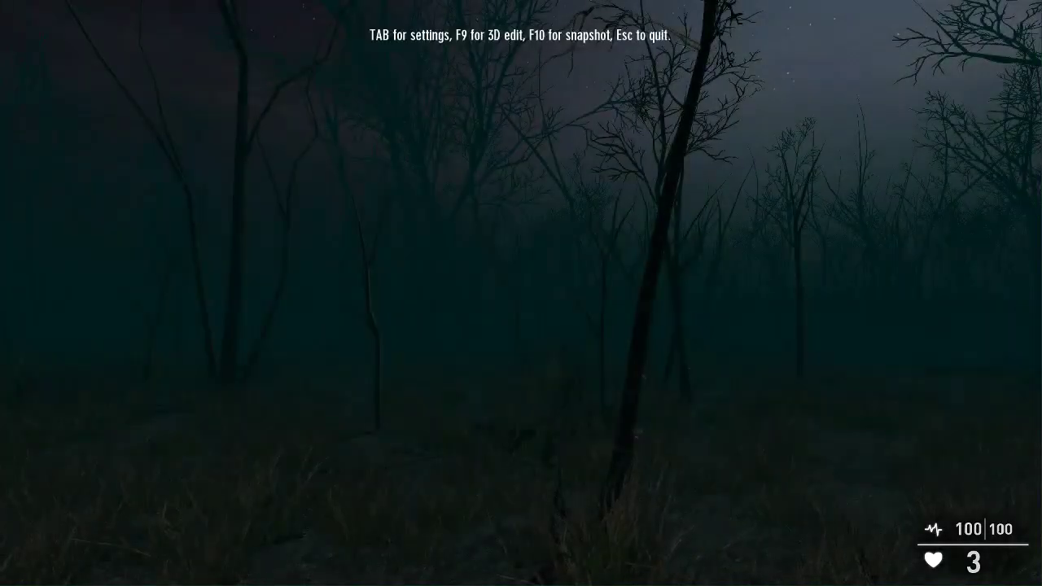
key(Tab)
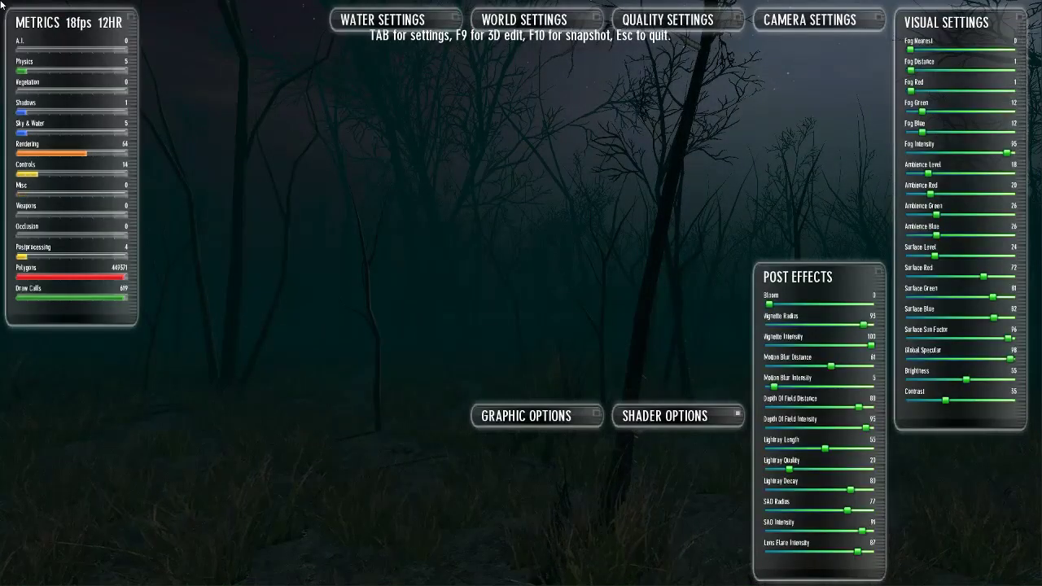
key(Tab)
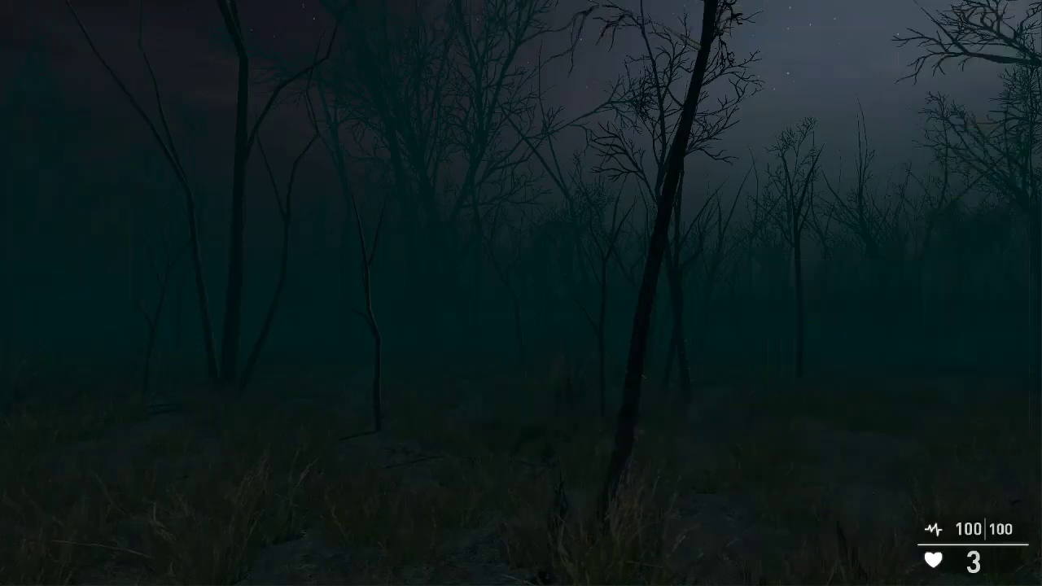
key(Tab)
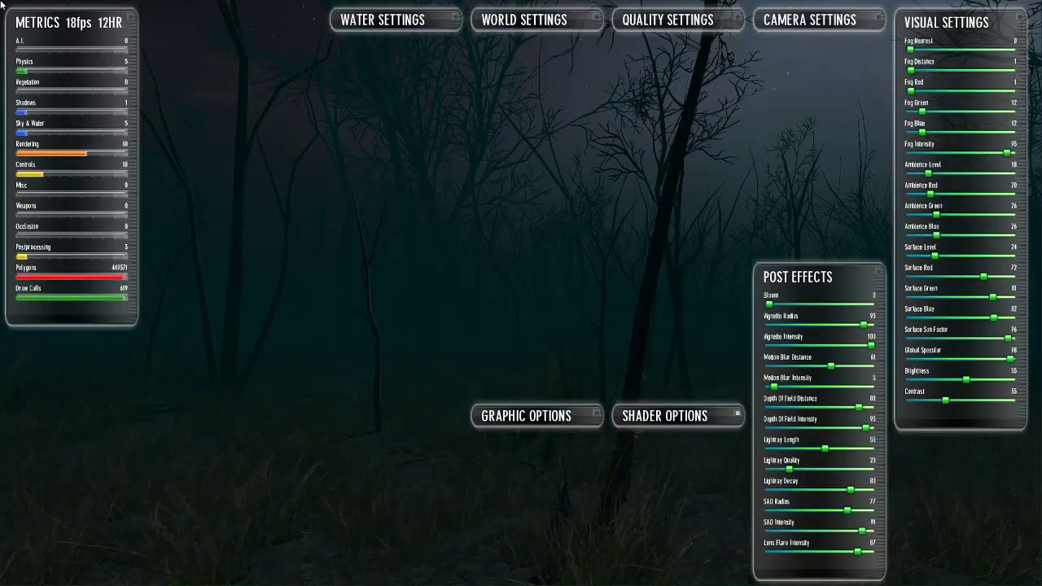
Toggle the AI component repeatedly in Hardware Info Mode to compare how the forest and fog render
key(Tab)
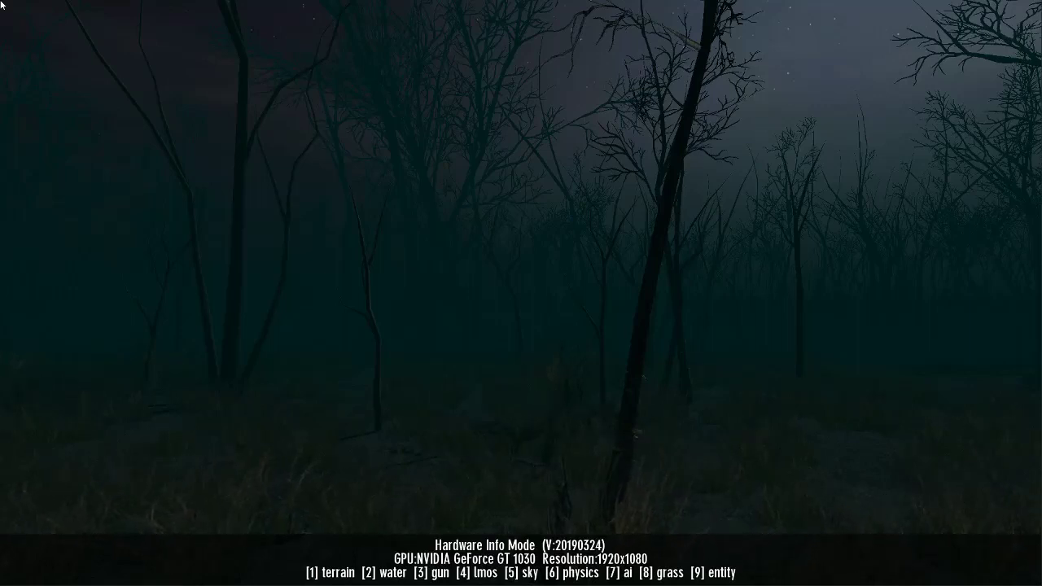
key(7)
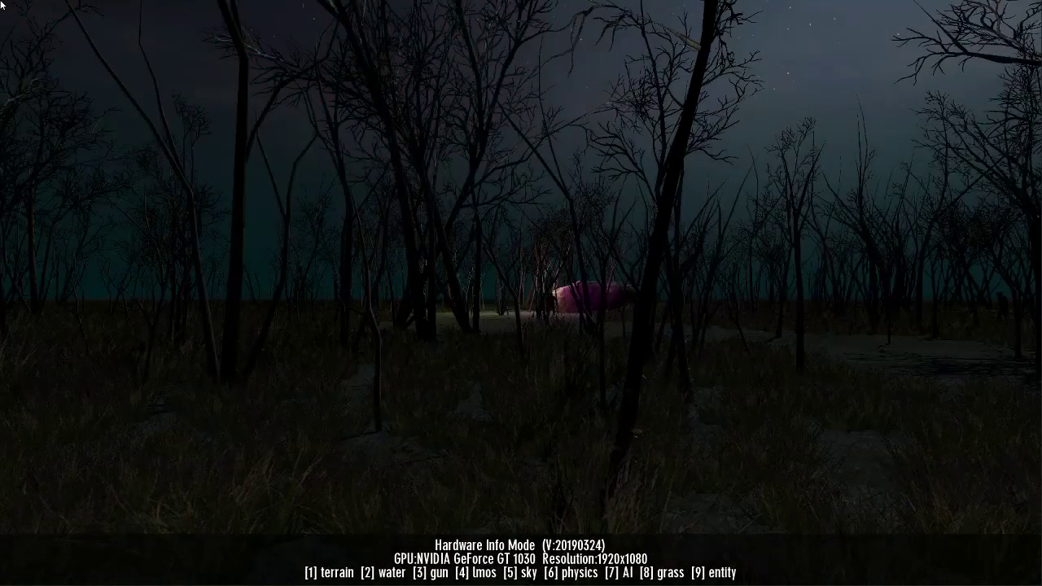
key(7)
key(7)
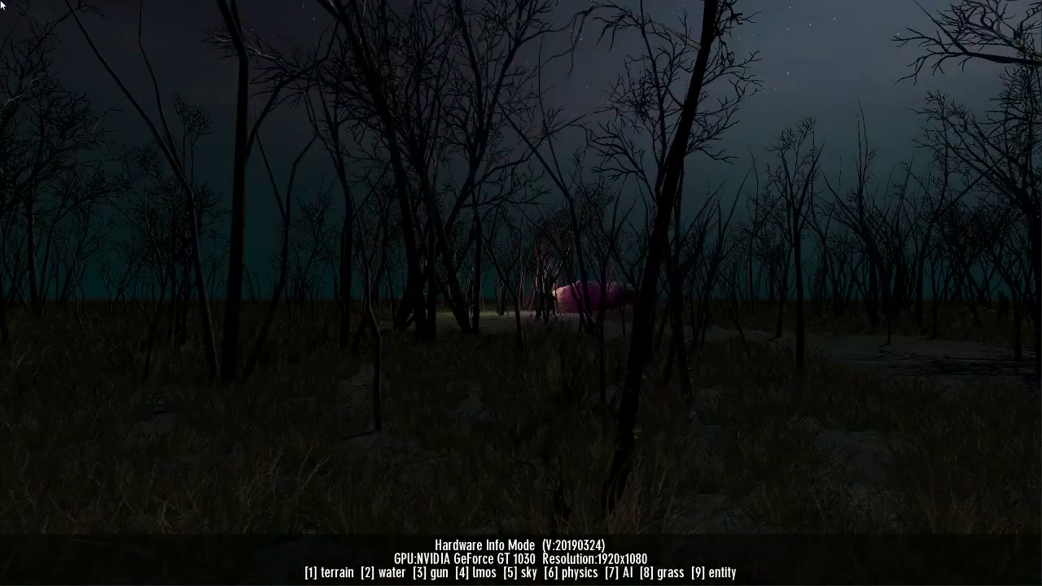
key(7)
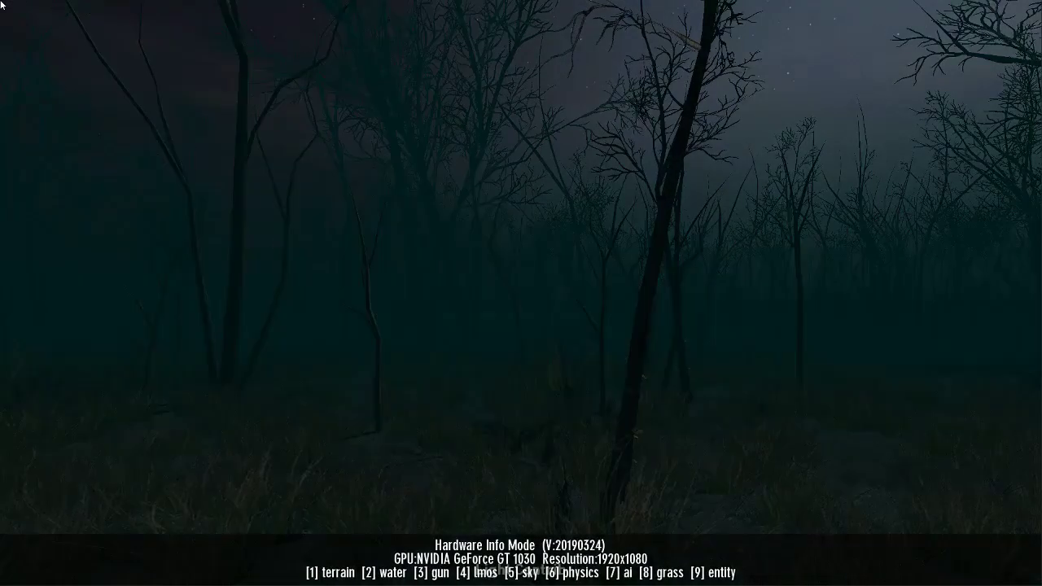
key(7)
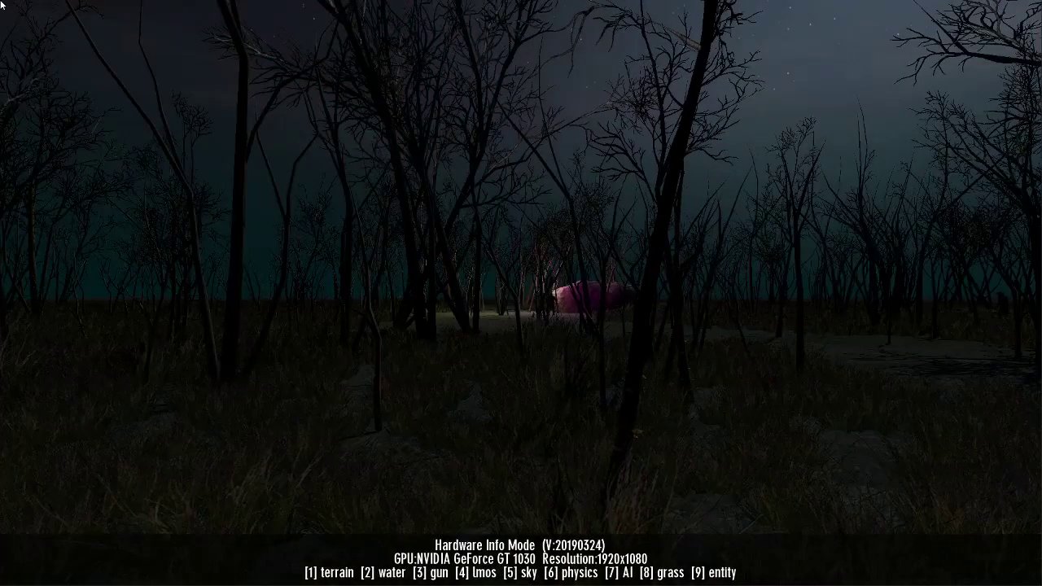
key(7)
key(7)
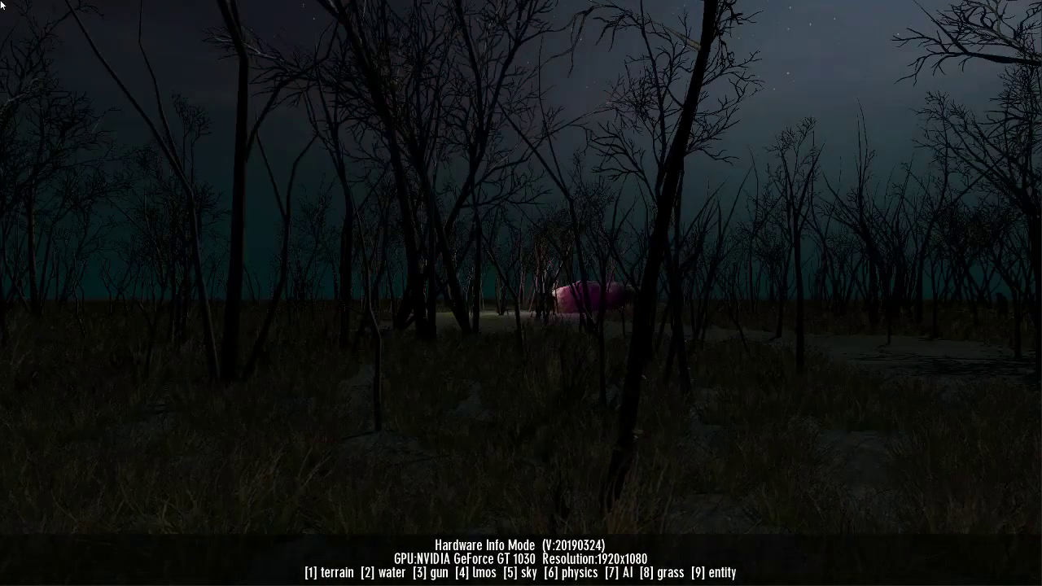
Hide the hardware info and walk through the trees to inspect the zombie and the purple-lit rock
key(w)
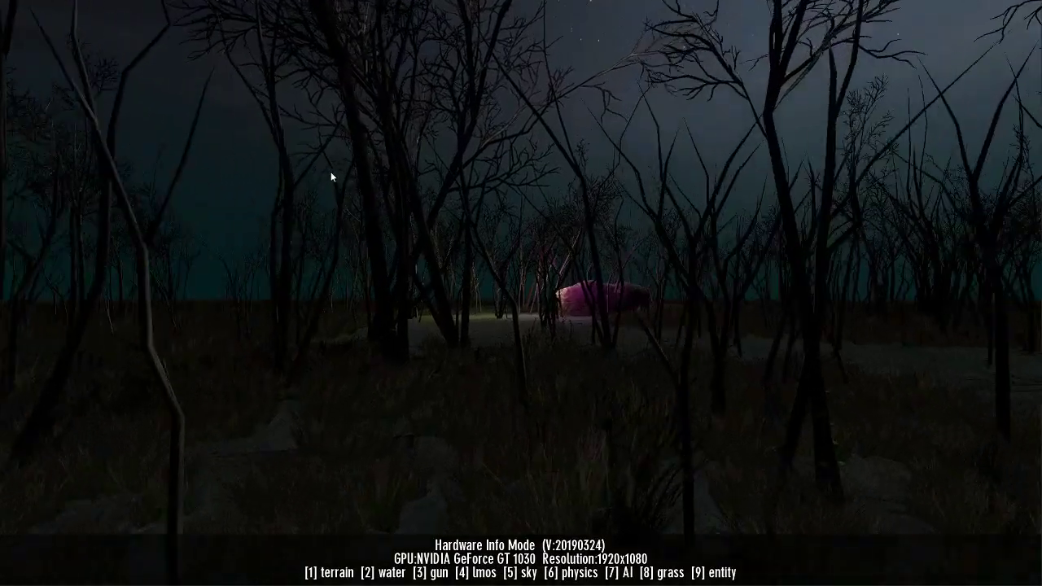
key(F11)
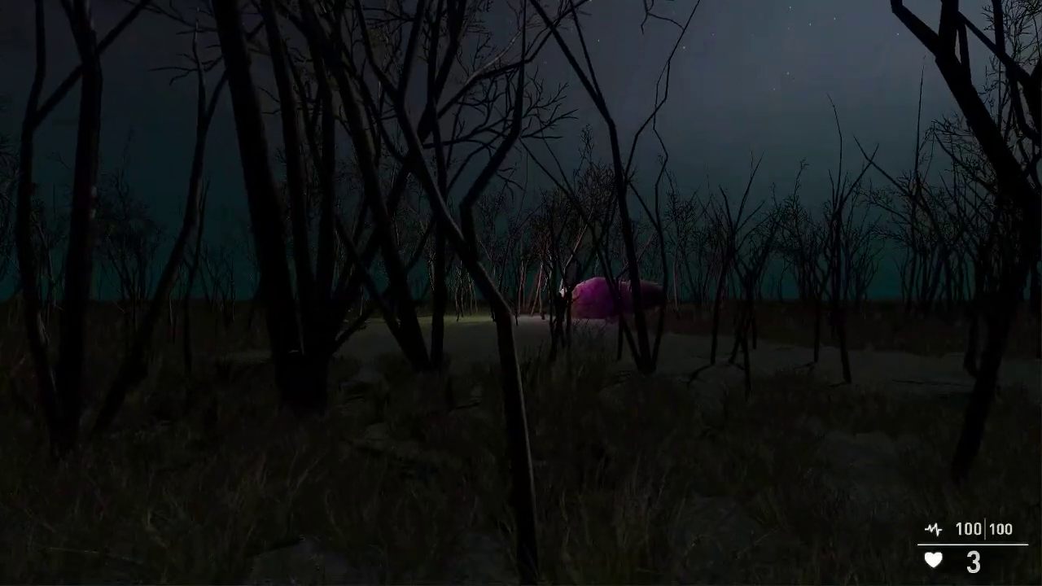
key(w)
key(w)
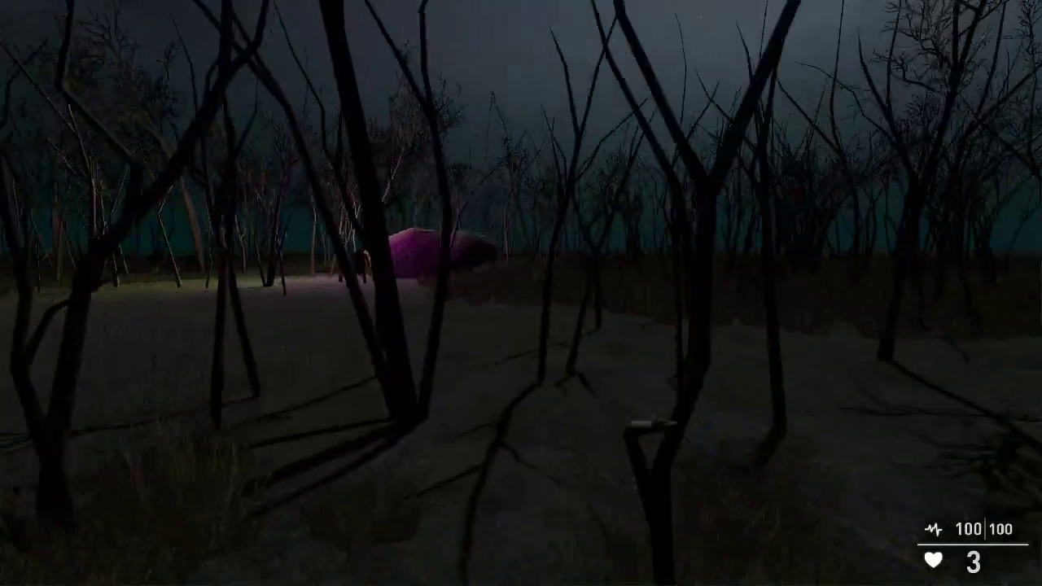
key(w)
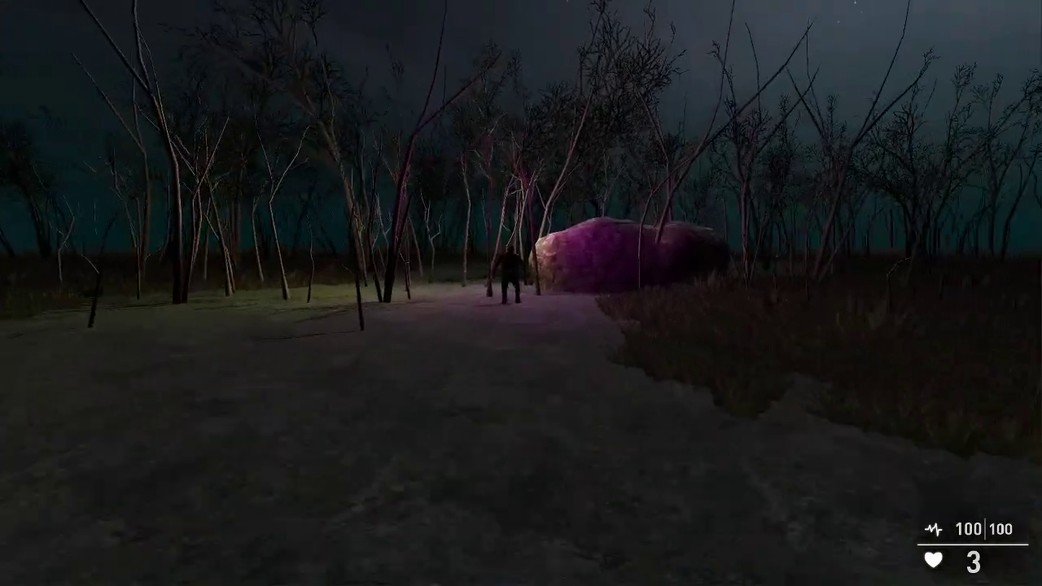
key(w)
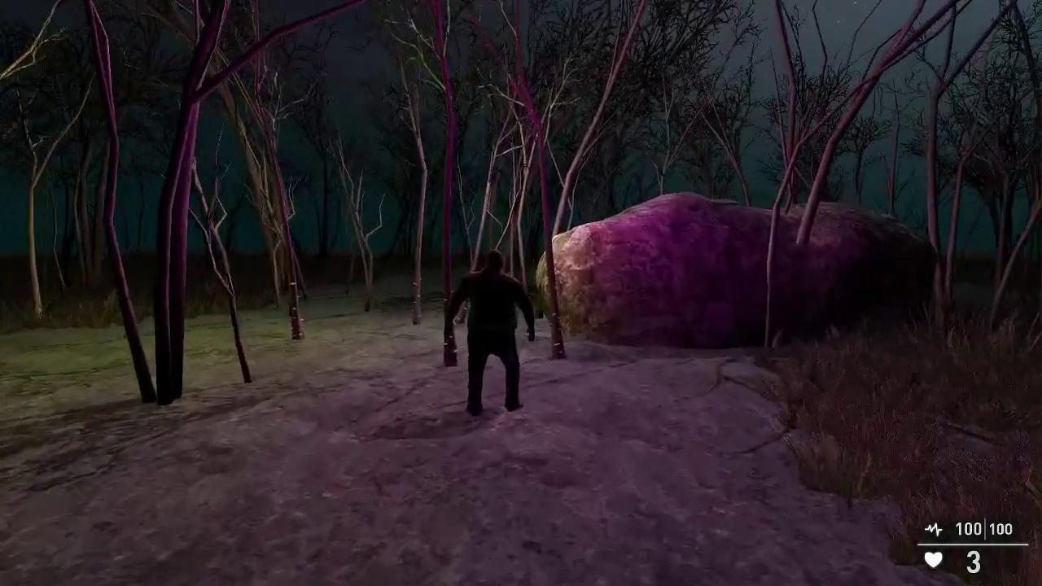
key(w)
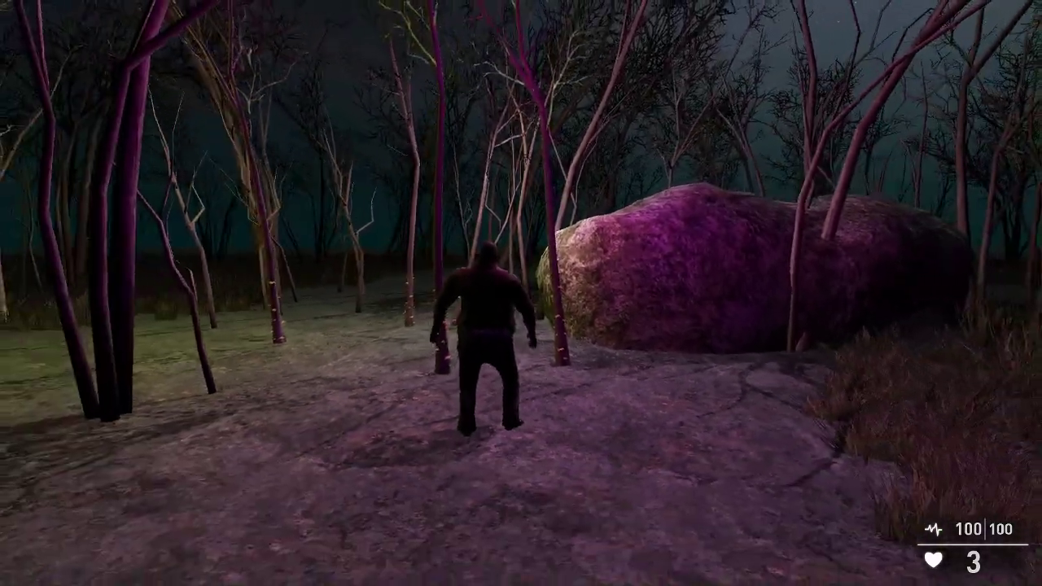
key(d)
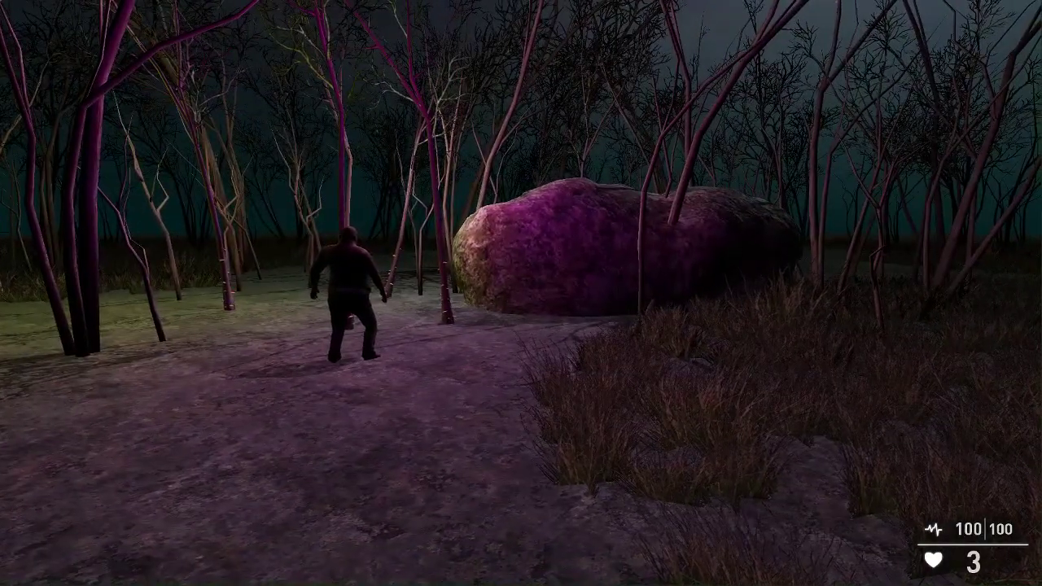
Check the foggy scene and frame rate in Hardware Info Mode, and end the test game
key(Tab)
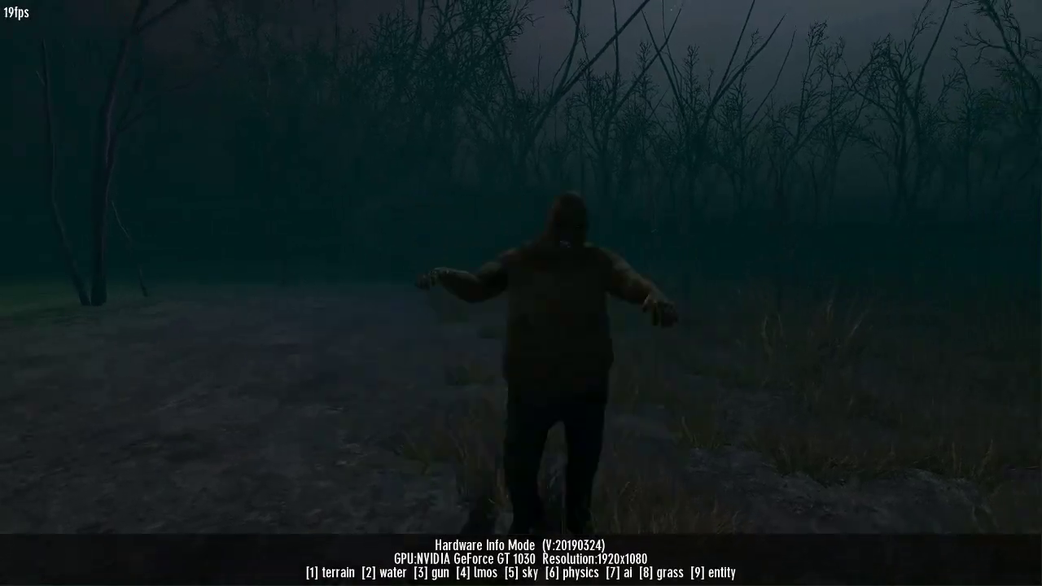
key(w)
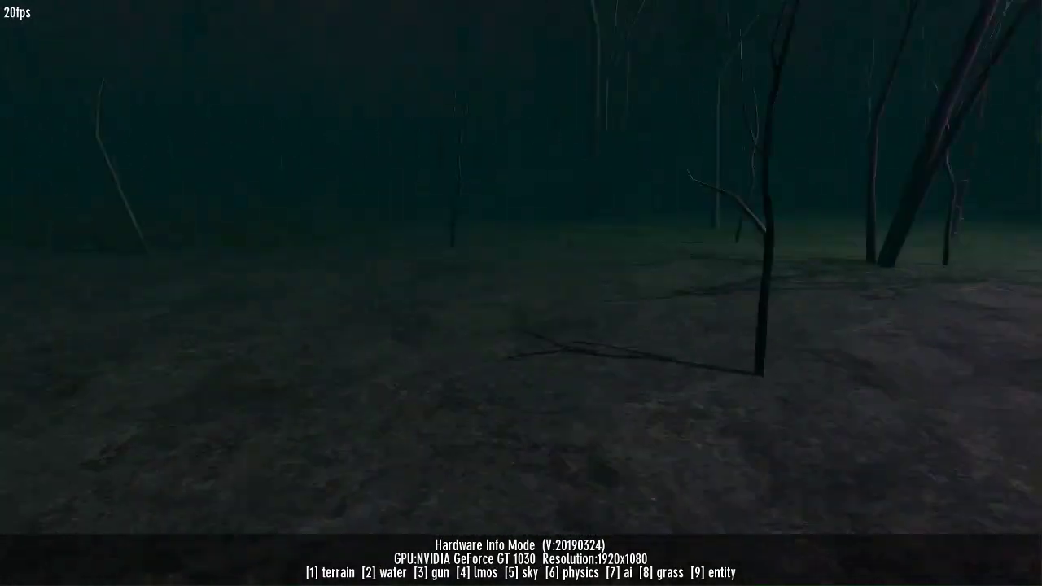
key(Escape)
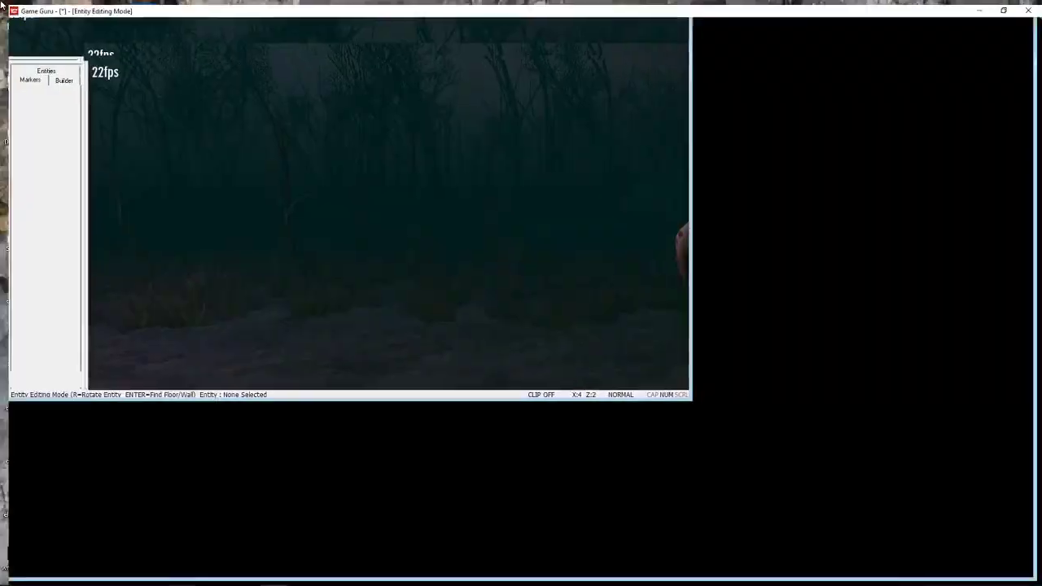
Fly across the level in the editor to the player start marker and the white light beside it
key(w)
mouse_move(467, 524)
right_down()
mouse_move(619, 505)
mouse_move(602, 472)
mouse_move(480, 496)
mouse_move(684, 456)
mouse_move(700, 391)
mouse_move(716, 456)
mouse_move(823, 448)
mouse_move(826, 472)
mouse_move(920, 464)
mouse_move(891, 452)
mouse_move(850, 407)
mouse_move(838, 416)
mouse_move(892, 406)
mouse_move(916, 371)
mouse_move(957, 371)
mouse_move(904, 411)
mouse_move(875, 397)
mouse_move(881, 389)
mouse_move(892, 410)
mouse_move(904, 390)
mouse_move(882, 439)
mouse_move(847, 449)
mouse_move(844, 407)
mouse_move(824, 422)
mouse_move(853, 430)
mouse_move(845, 446)
right_up()
key(w)
key(s)
key(s)
key(w)
key(s)
key(s)
key(w)
key(w)
key(w)
key(w)
key(w)
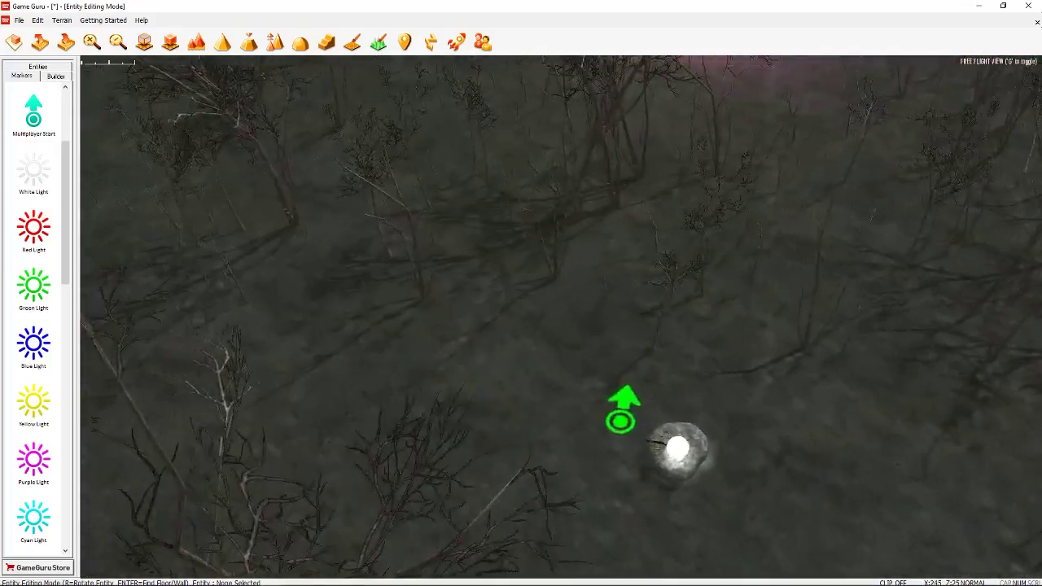
Set the player start marker's Lives and Health to 9999 and apply the changes
key(w)
mouse_move(480, 492)
right_down()
mouse_move(509, 497)
mouse_move(504, 520)
mouse_move(432, 498)
right_up()
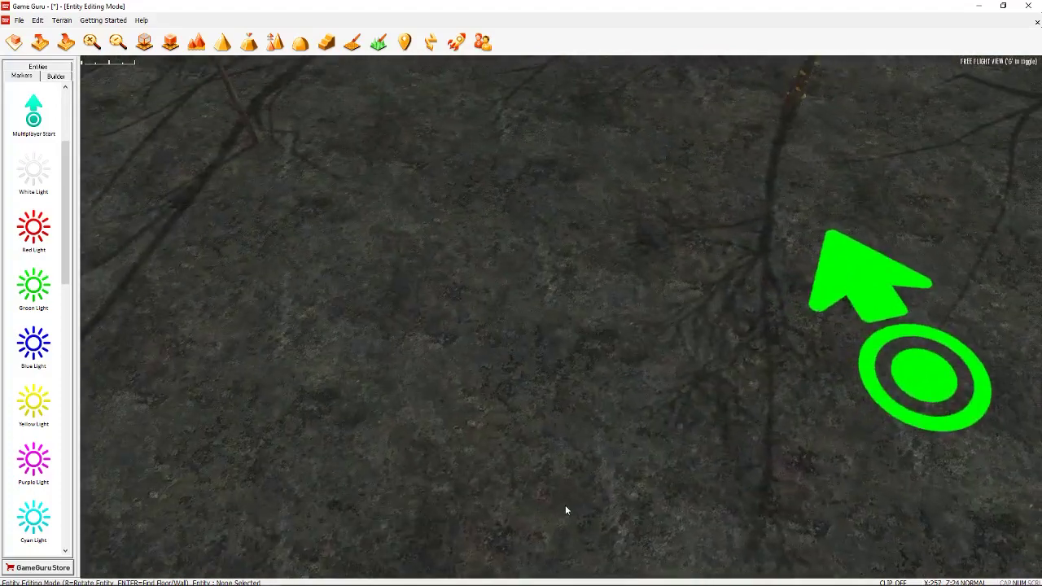
scroll(594, 508, down, 3)
click(621, 367)
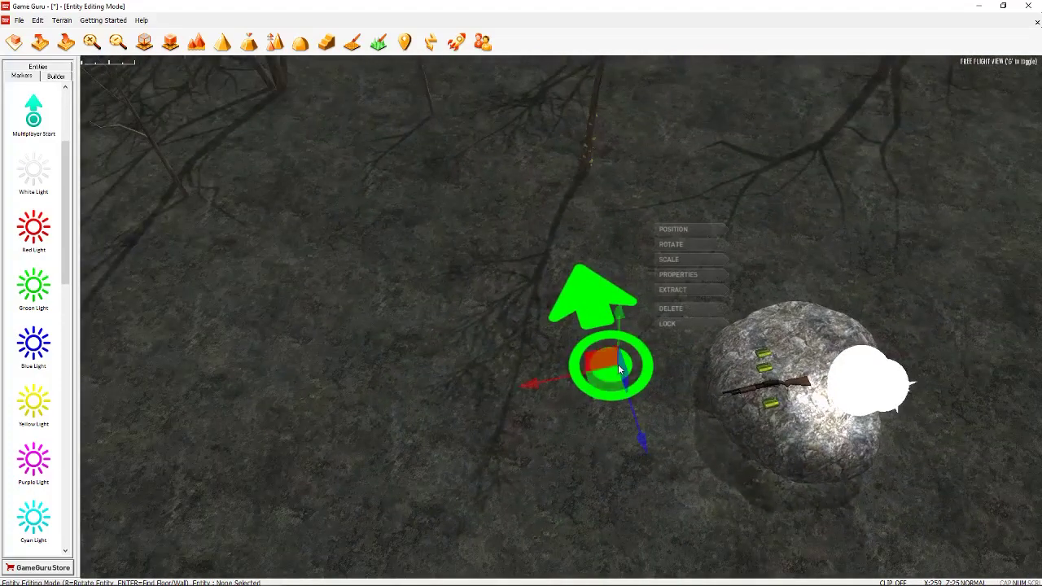
click(666, 275)
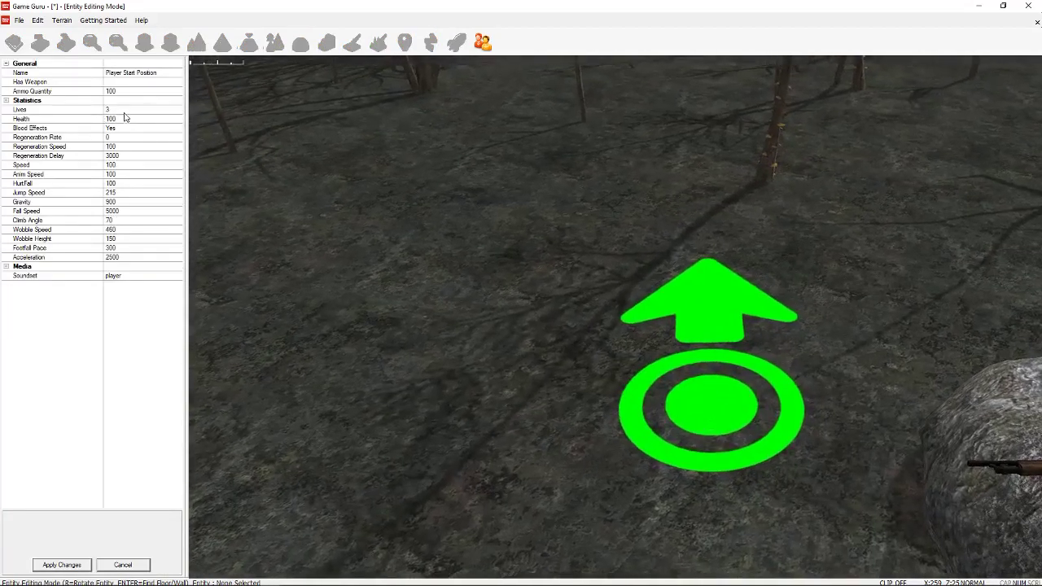
click(77, 112)
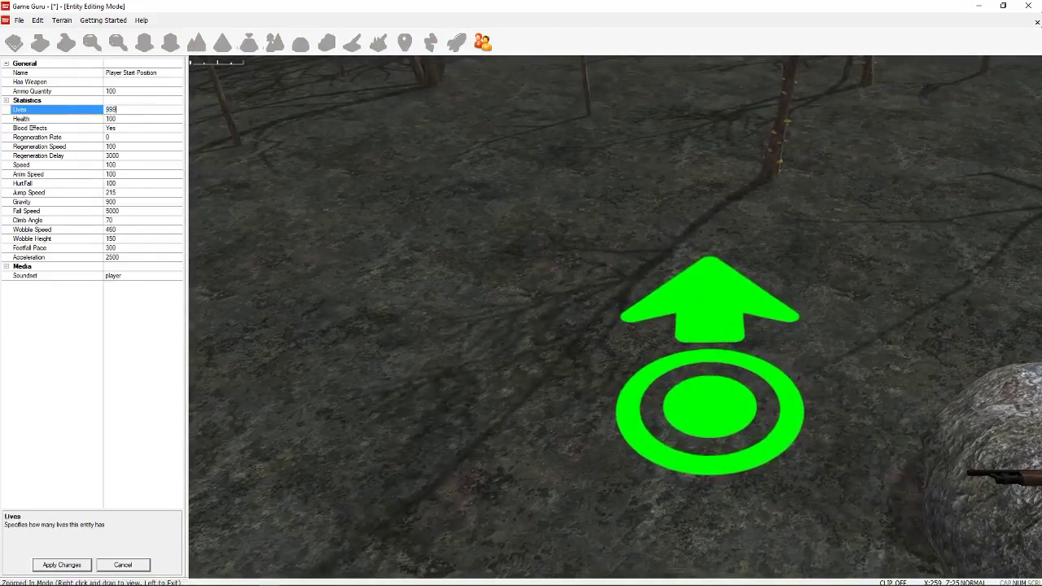
click(74, 118)
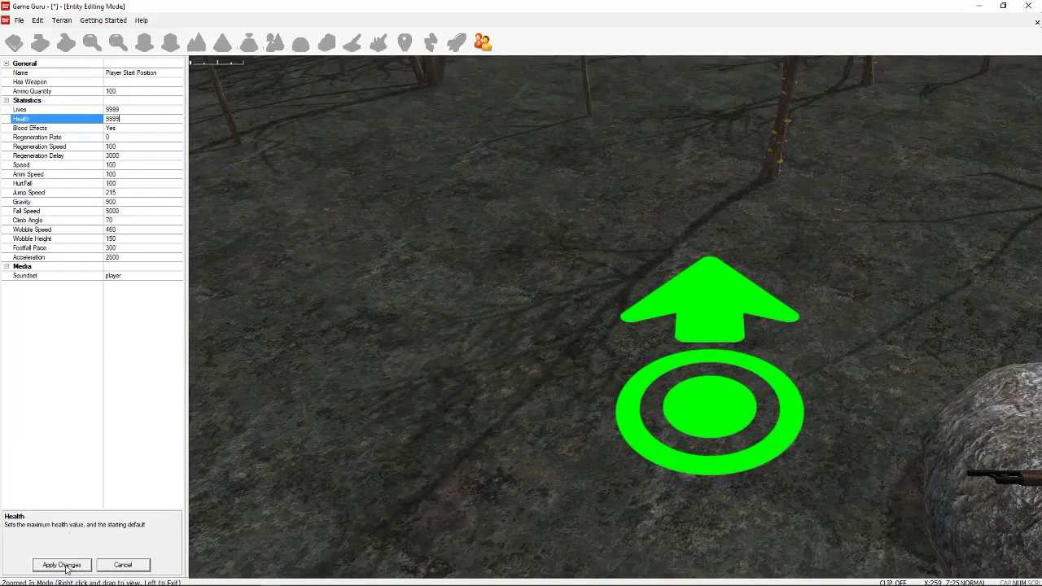
click(564, 342)
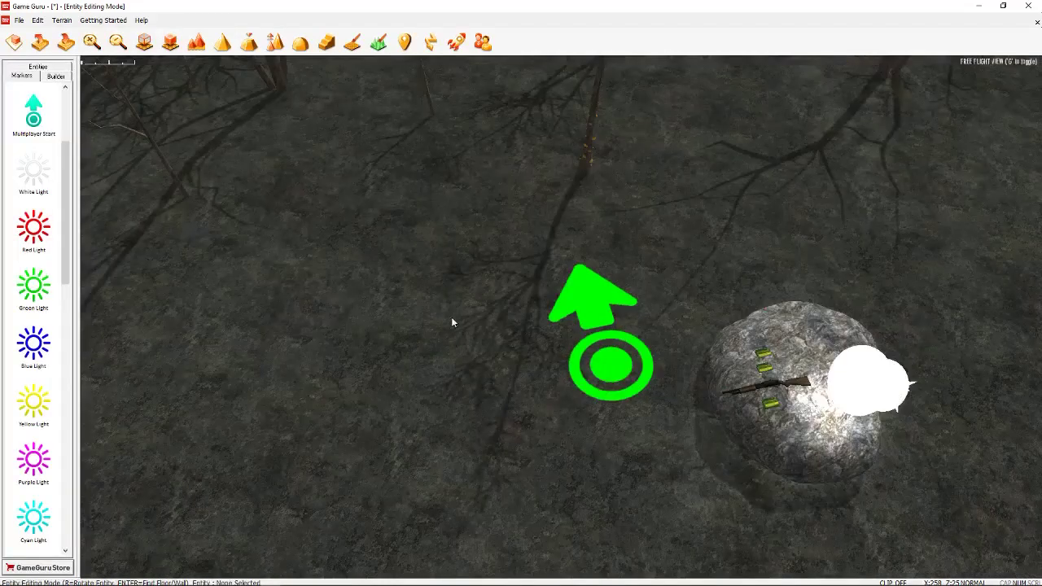
Start a test game, switch on the flashlight and walk through the foggy forest to the zombies
click(456, 43)
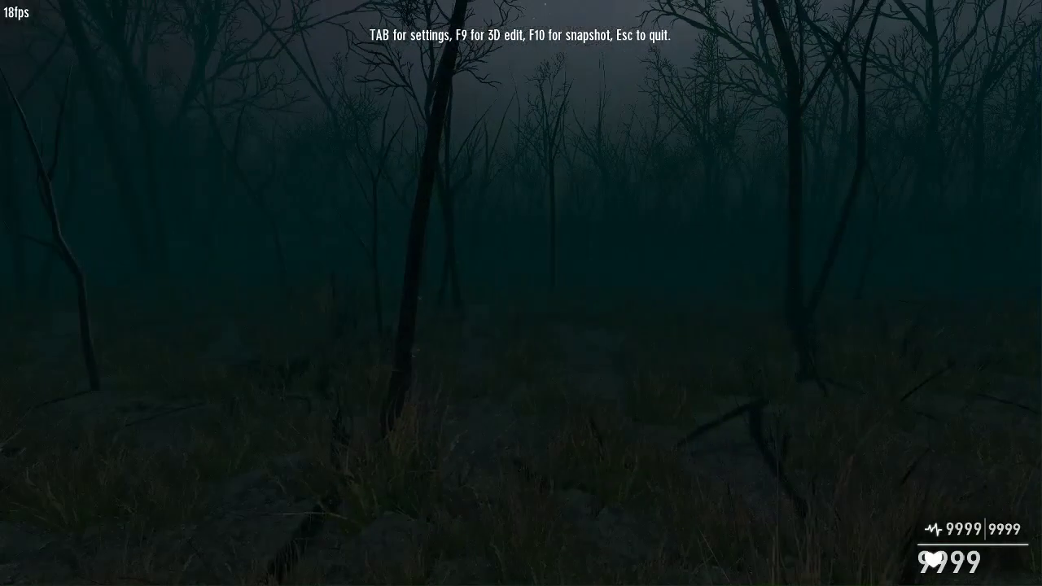
key(w)
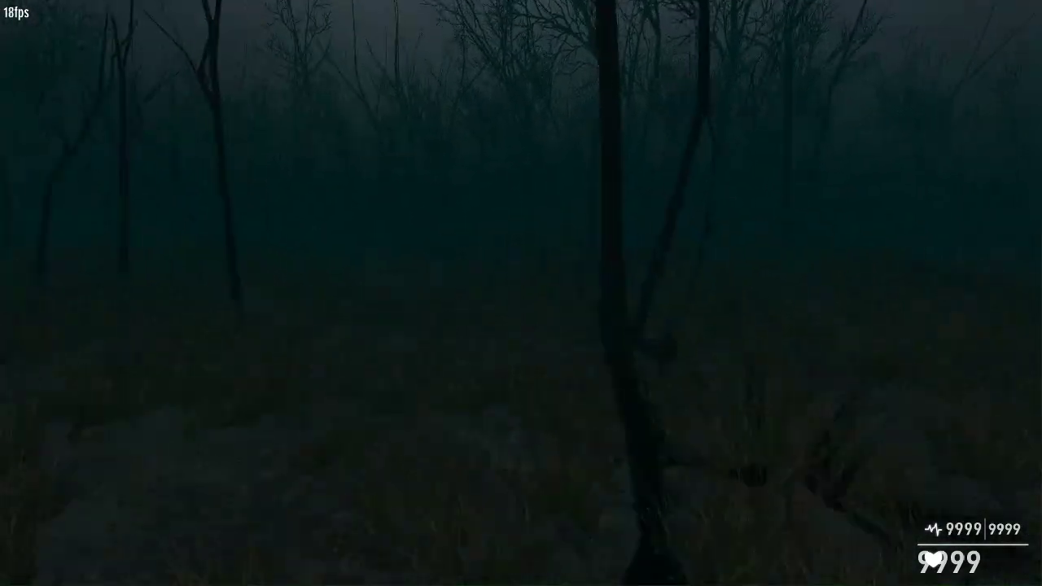
key(w)
key(f)
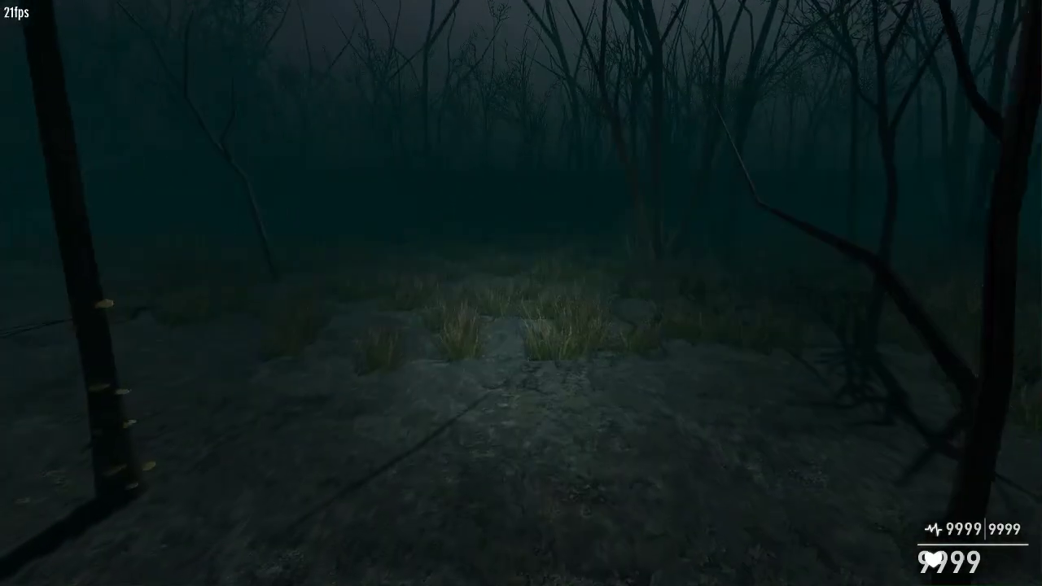
key(w)
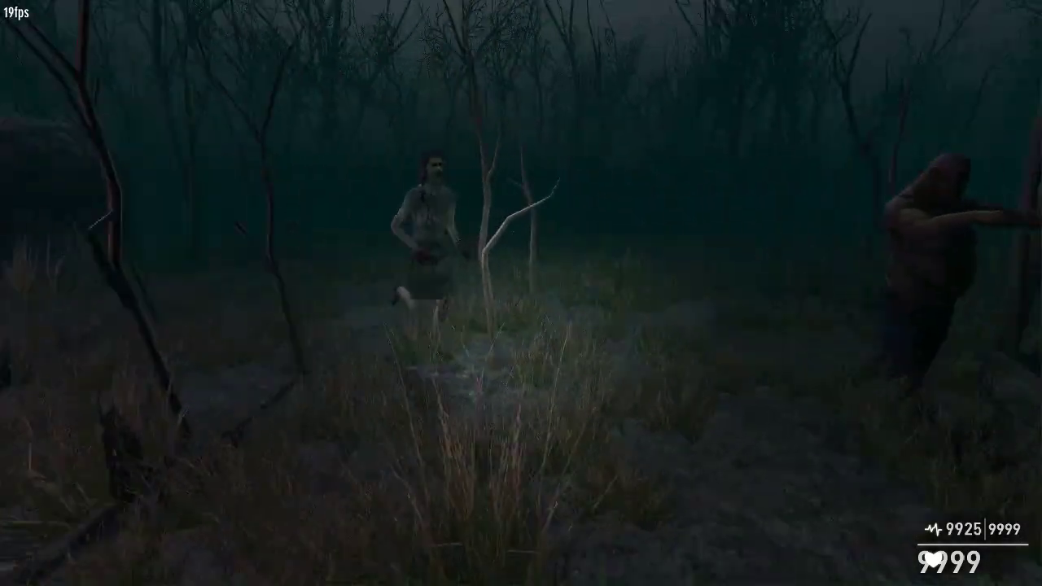
Walk on past the purple-lit trees and through the dark grass to inspect the fog and the shirtless zombie
key(w)
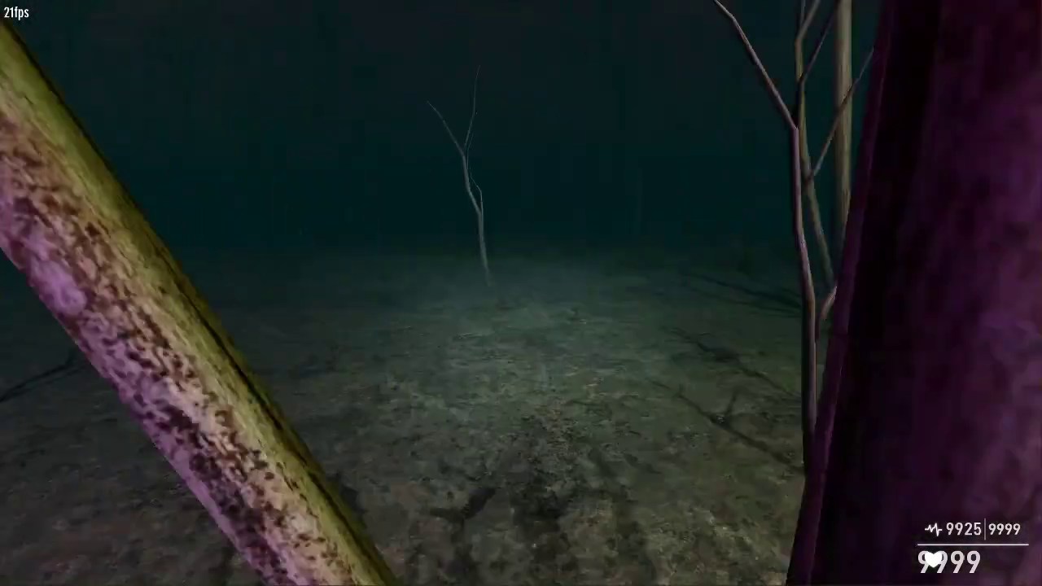
key(w)
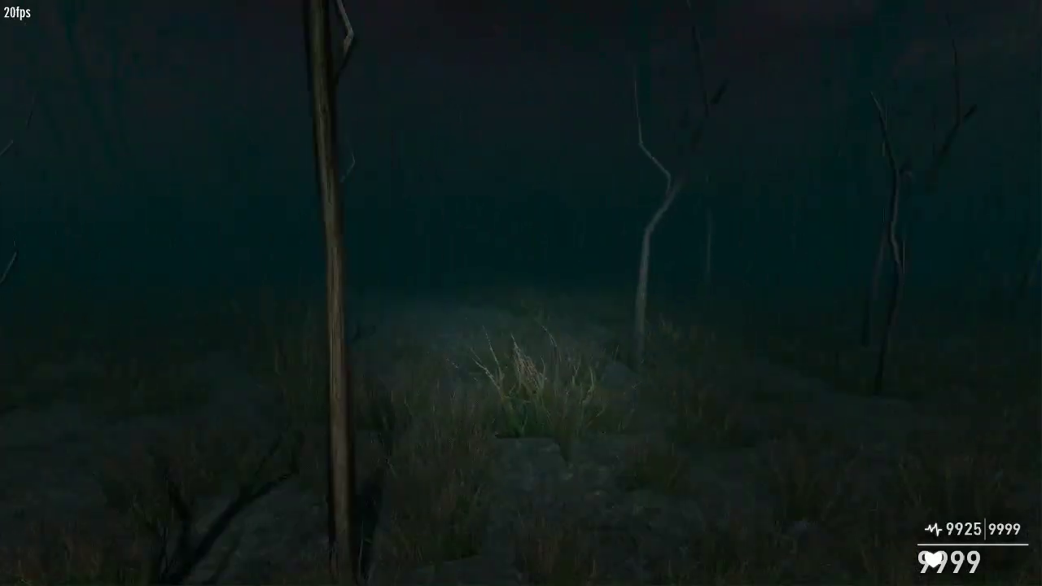
key(w)
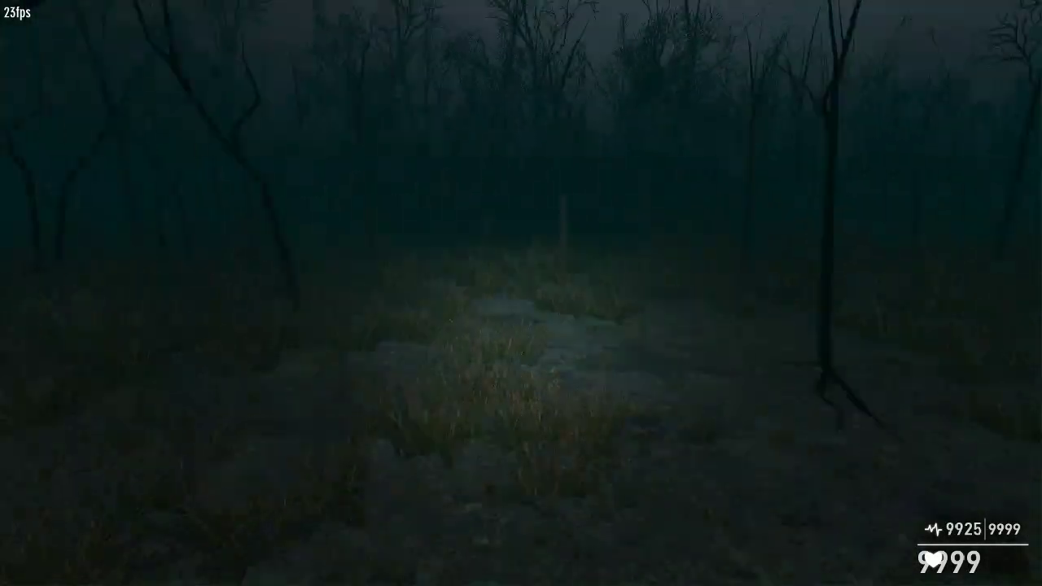
key(w)
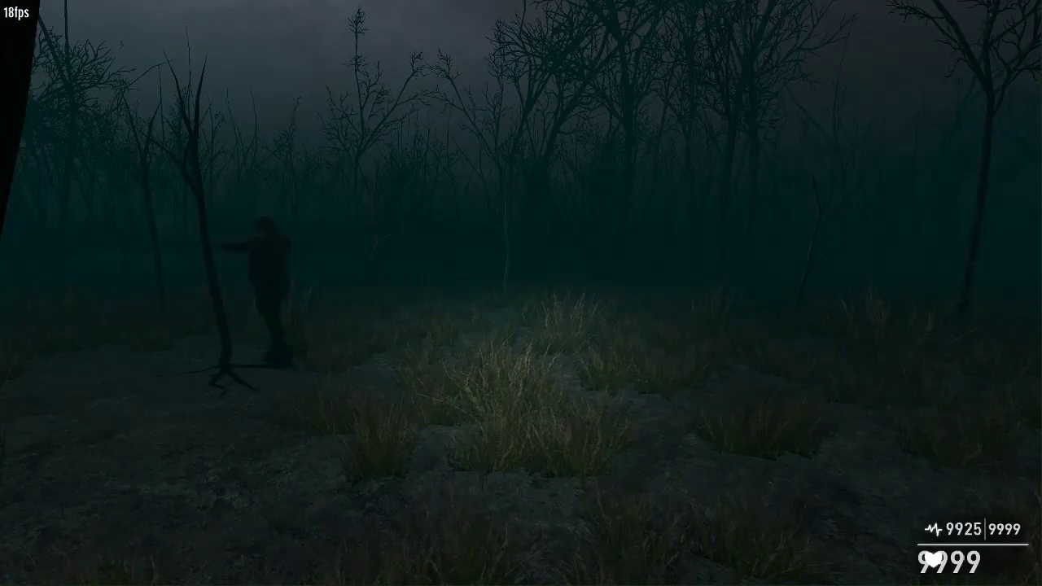
key(w)
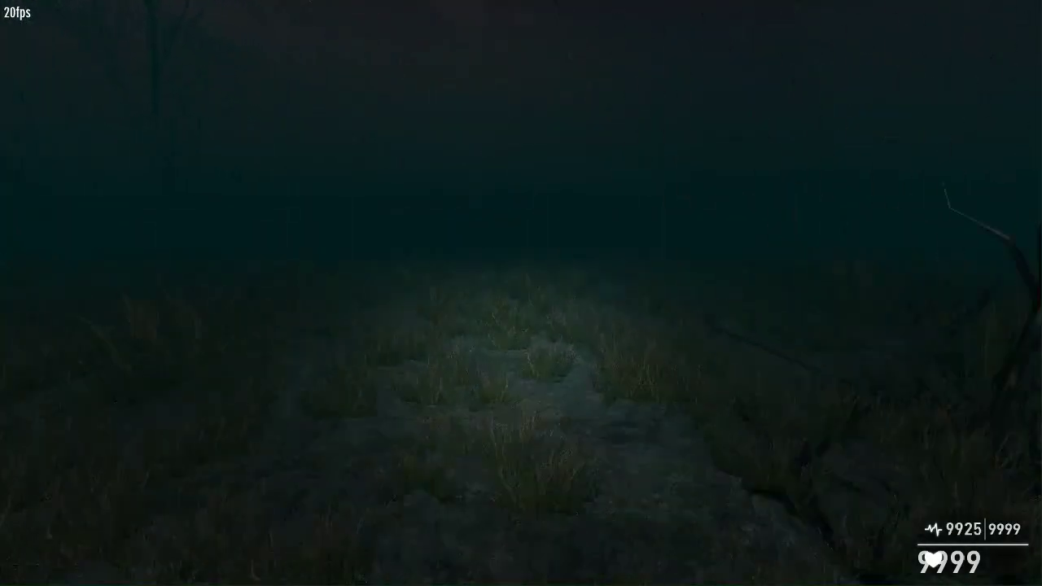
key(w)
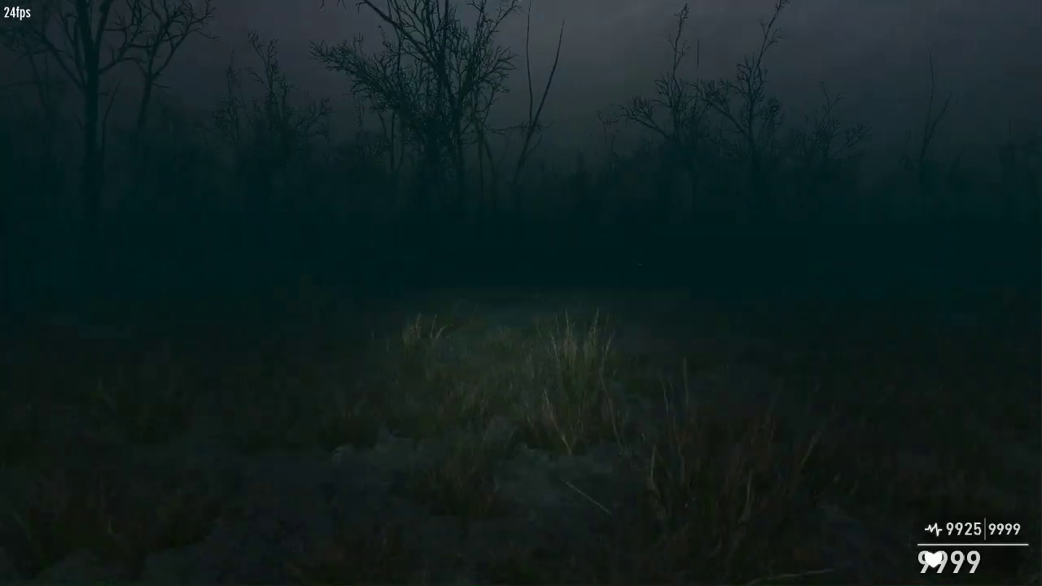
key(w)
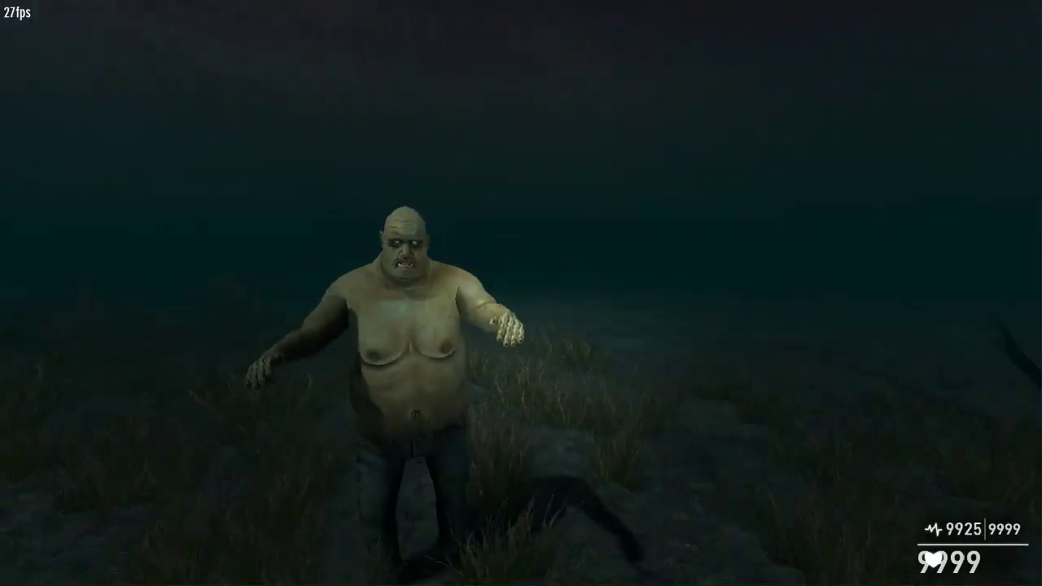
In the visual settings, set Surface Red to 75, Ambience Red to 25 and Ambience Green to 24, and return to play
key(Tab)
key(F9)
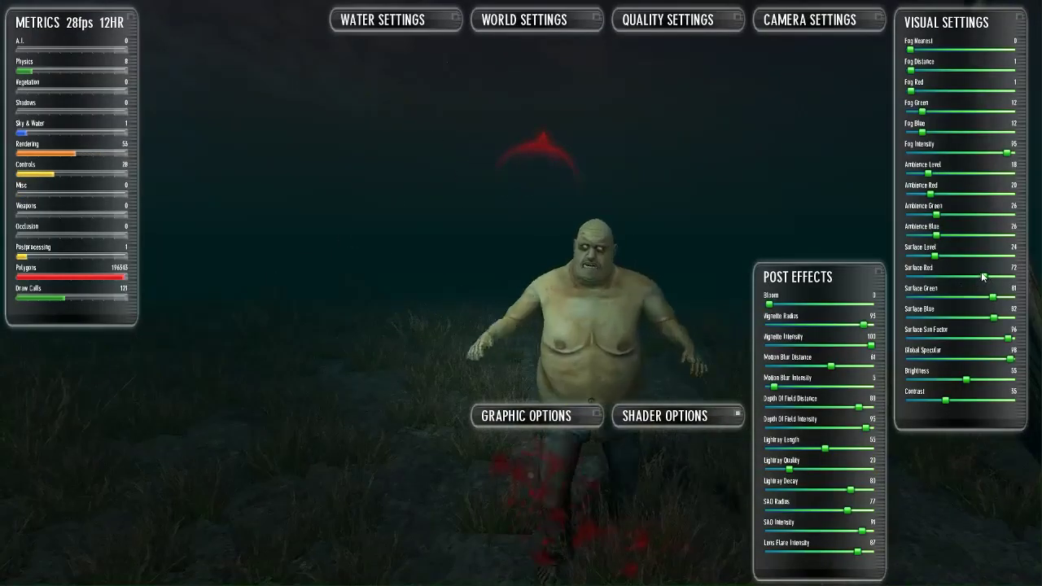
drag(984, 277, 944, 278)
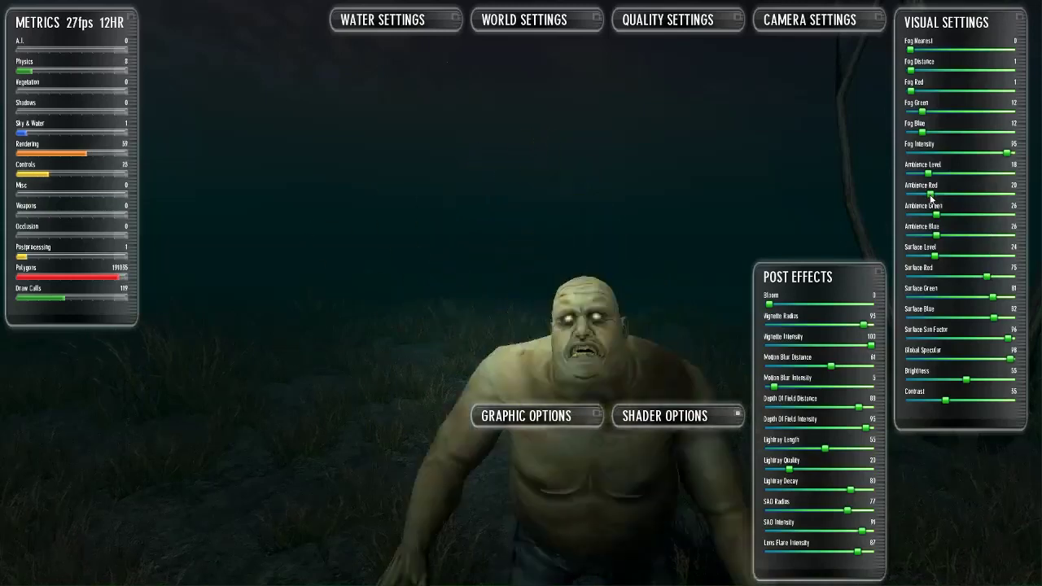
click(973, 196)
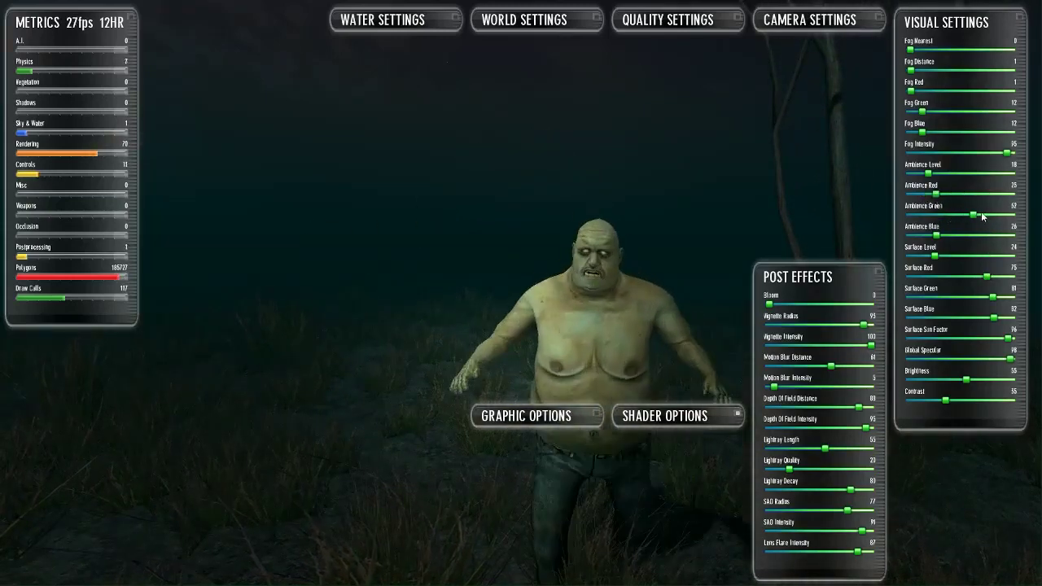
drag(981, 211, 940, 217)
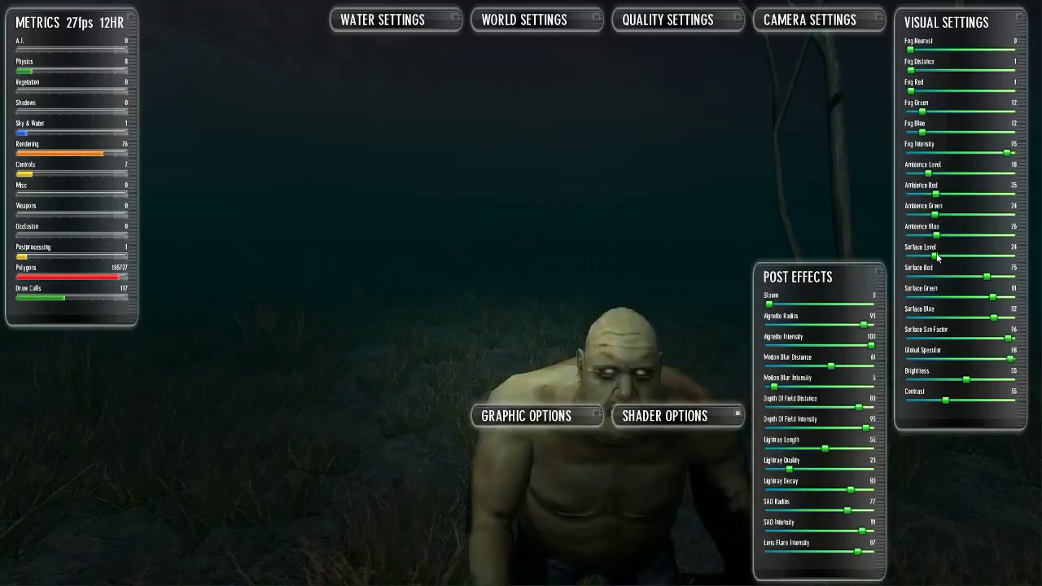
key(Tab)
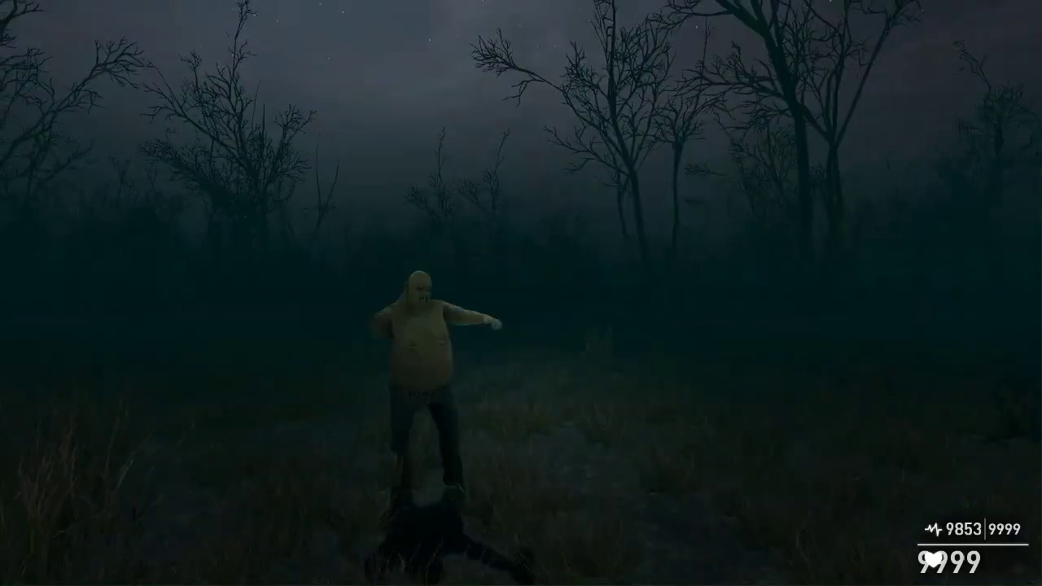
Walk to the white-lit rock and pick up the shotgun and the ammo lying on it
key(w)
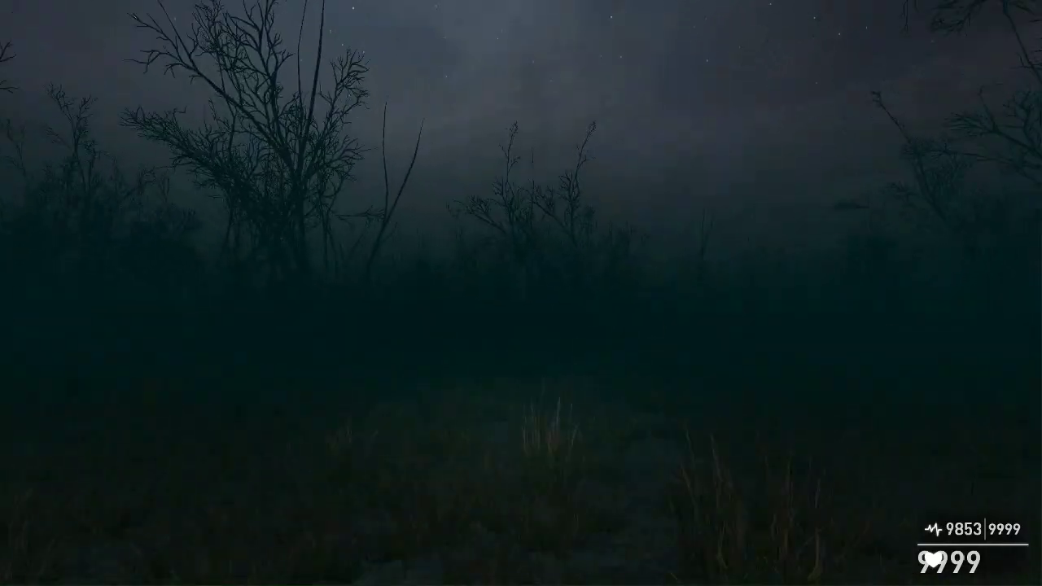
key(w)
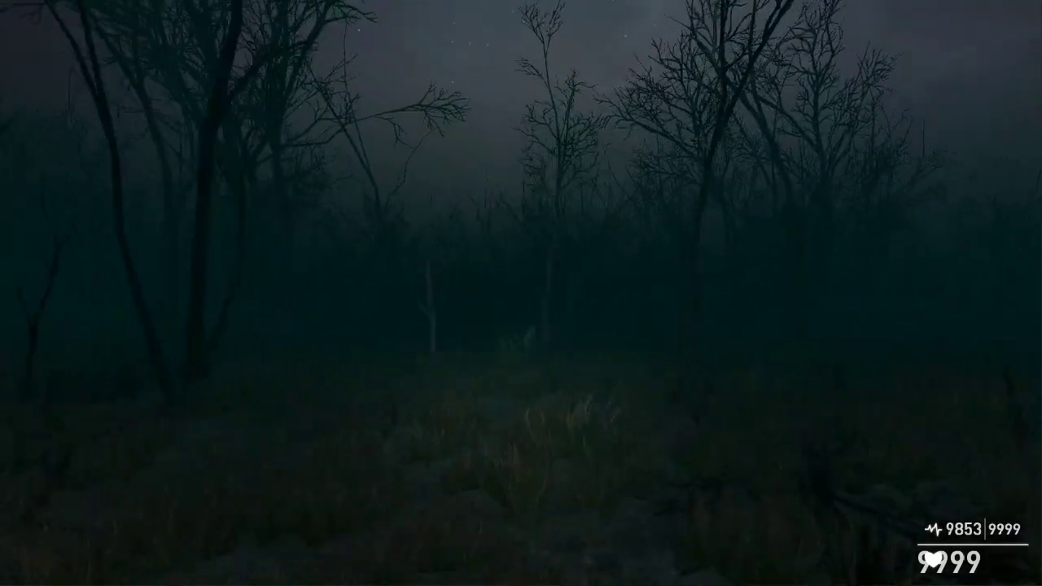
key(w)
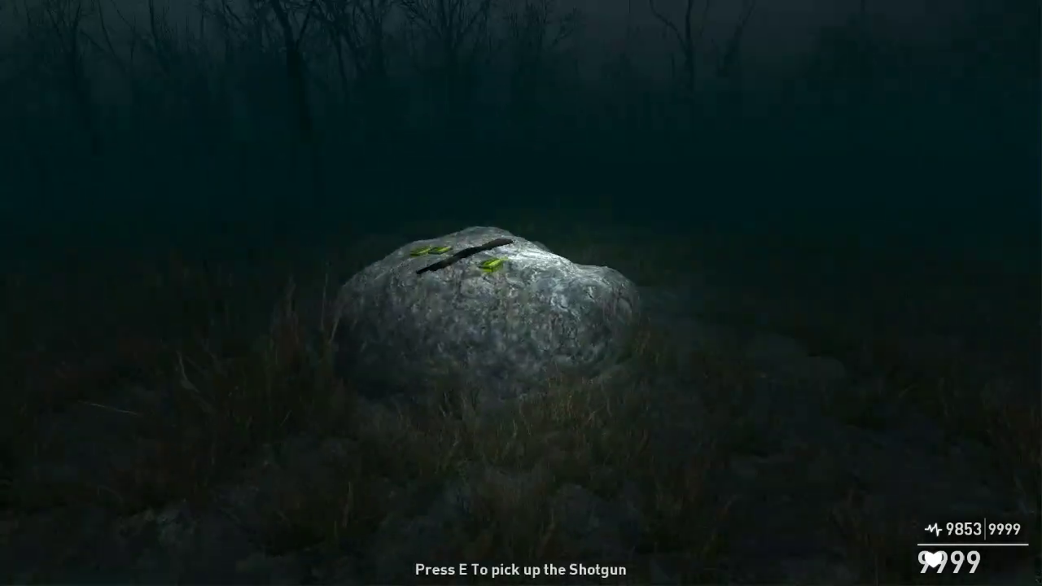
key(e)
key(e)
key(e)
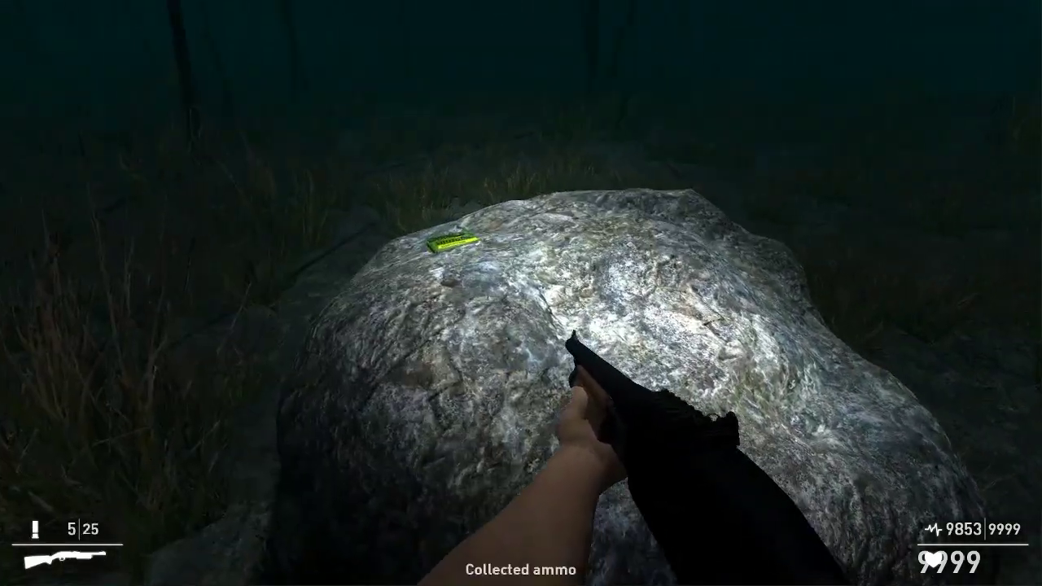
key(e)
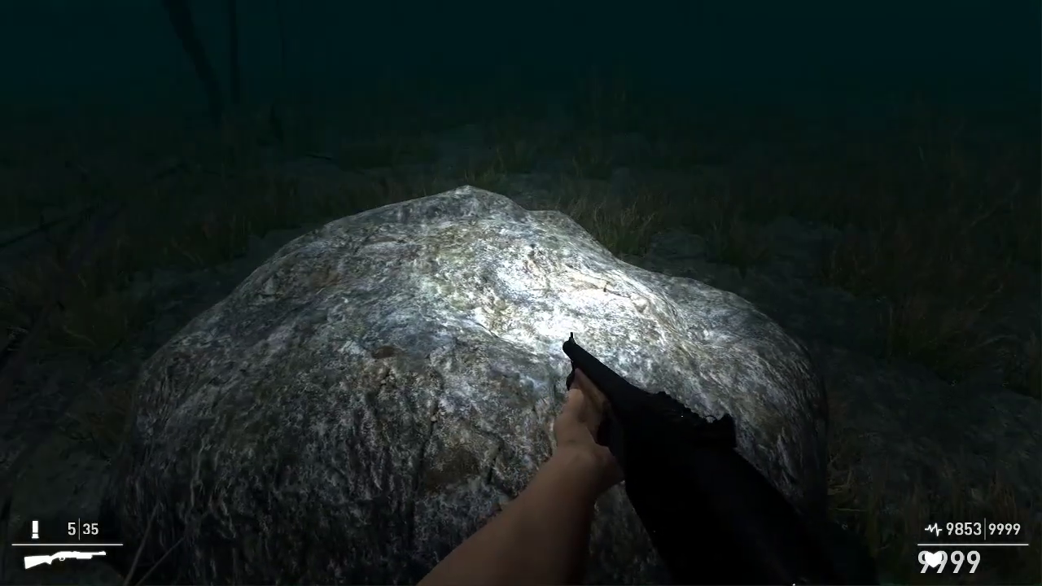
Approach the shirtless zombie with the shotgun, aim down the sights and shoot it once
key(w)
key(s)
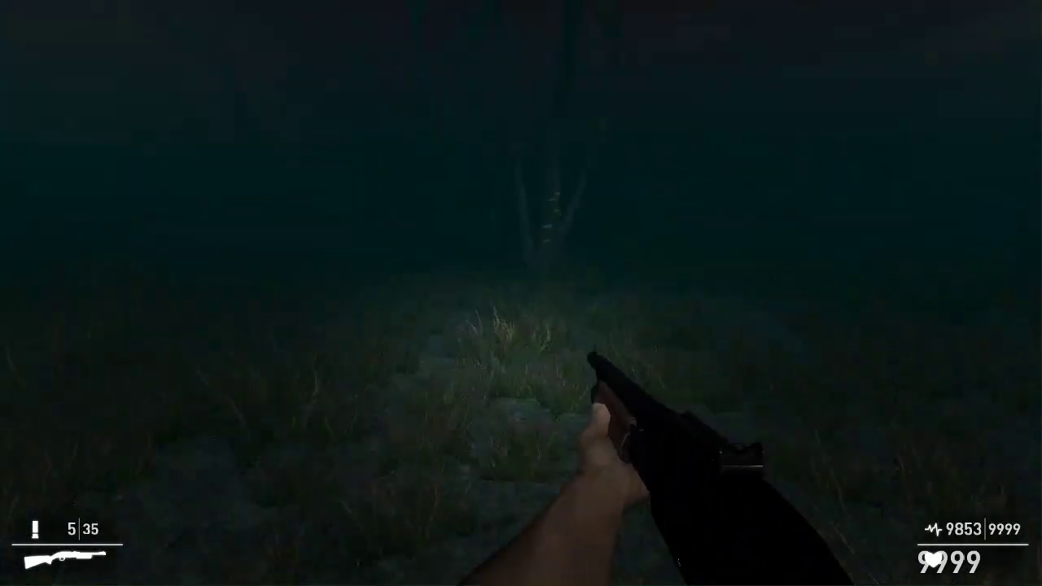
key(shift+w)
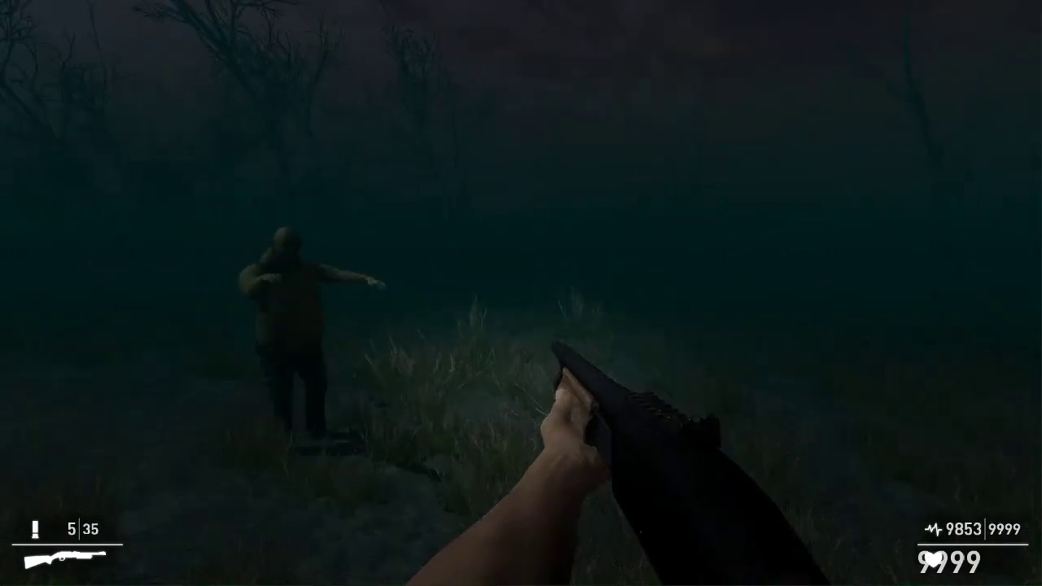
right_click(522, 293)
key(s)
click(521, 293)
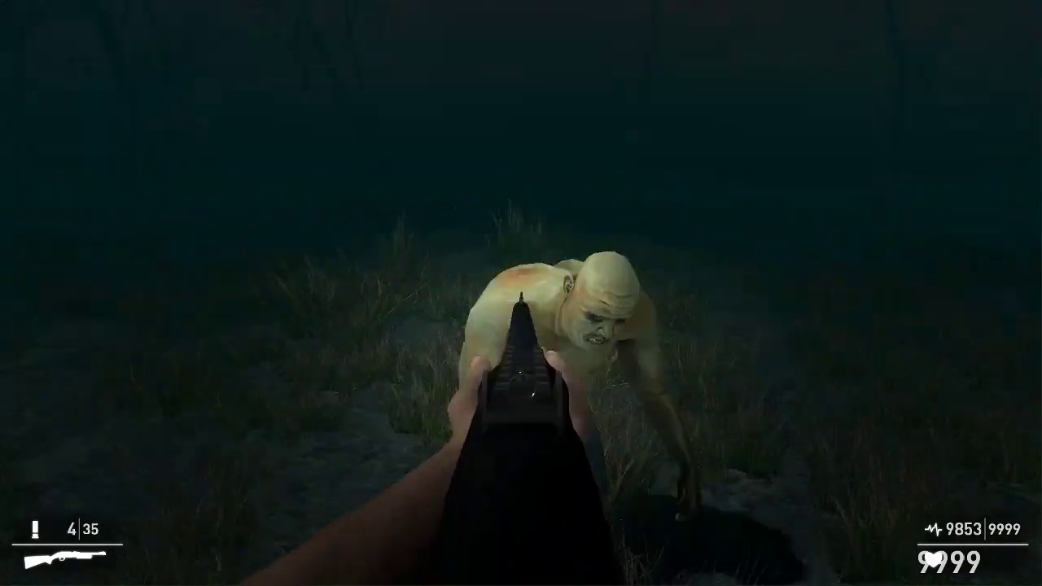
Look at the moonlit sky and the rock, and reopen the performance metrics and visual settings
key(shift+w)
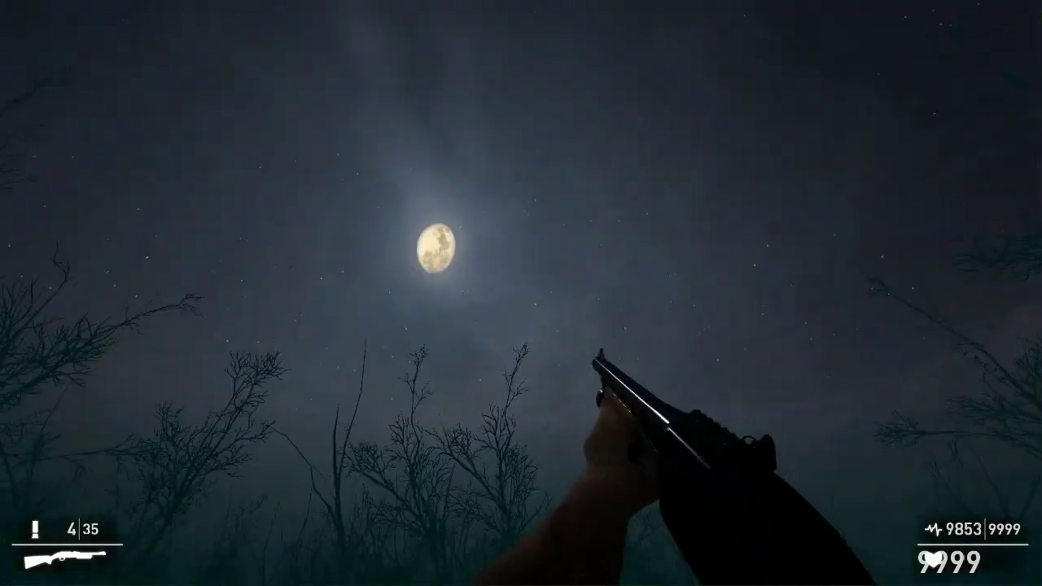
key(Tab)
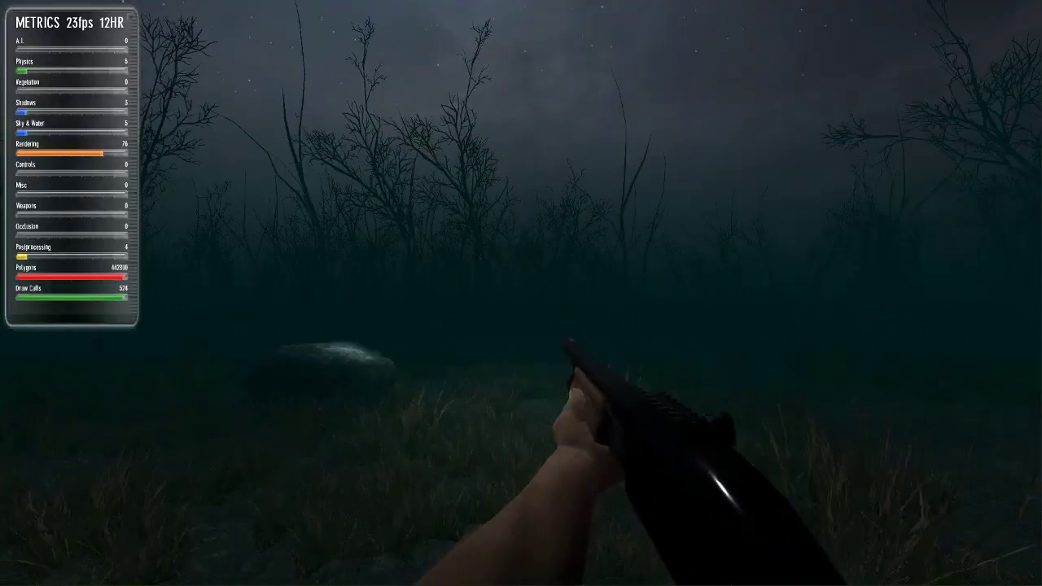
key(Tab)
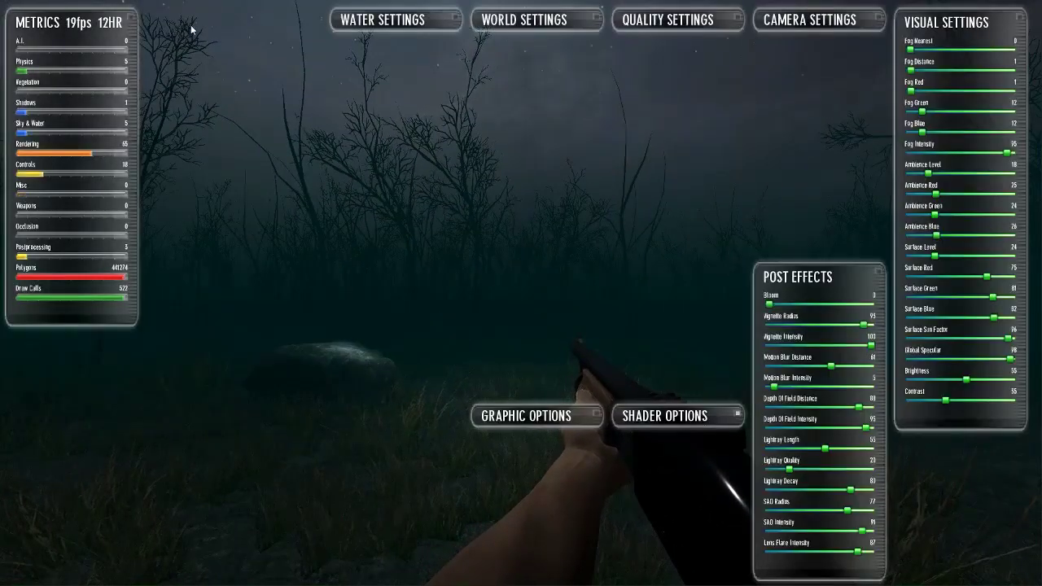